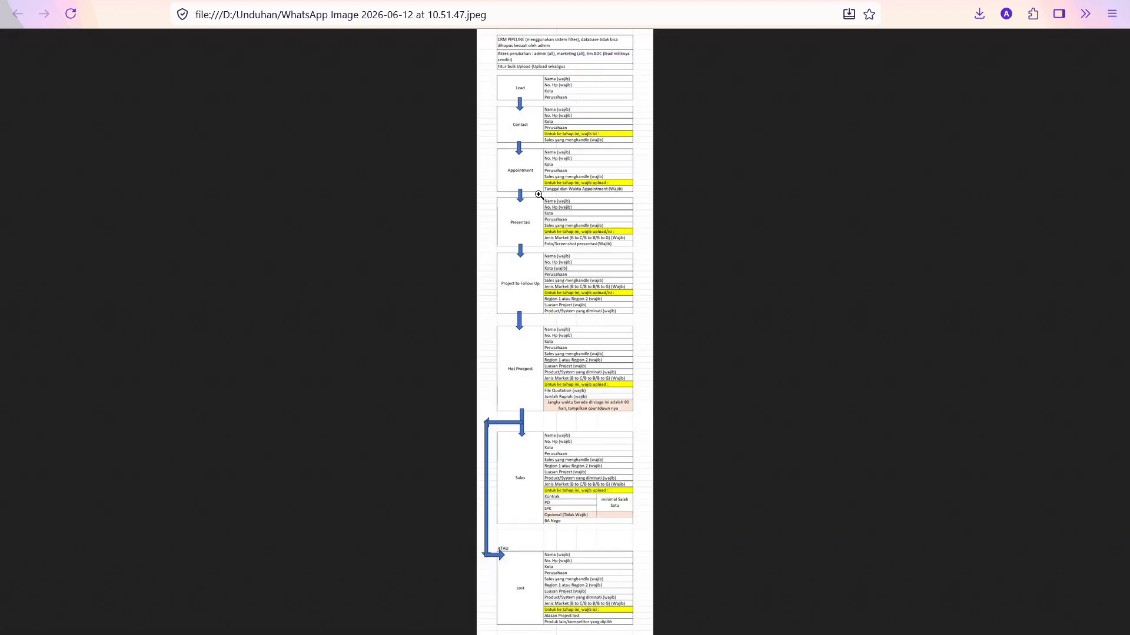
Inspect the enlarged CRM pipeline flowchart reference image, then return to the Marketing Hub
left_click(882, 1)
left_click(556, 106)
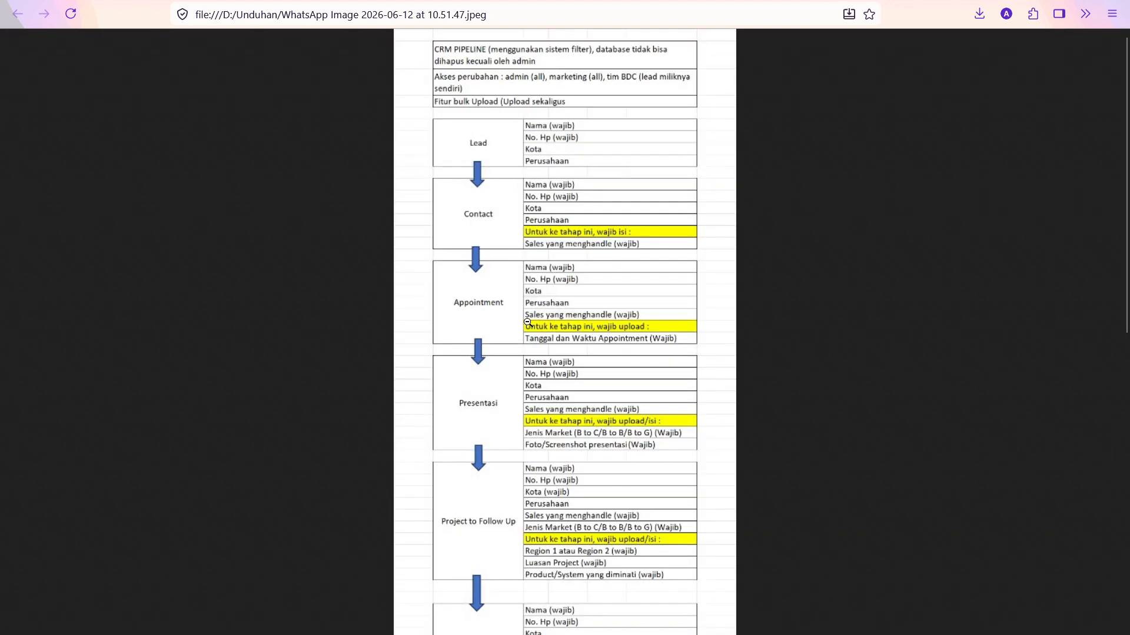
scroll(527, 322, "down", 8)
scroll(528, 332, "up", 9)
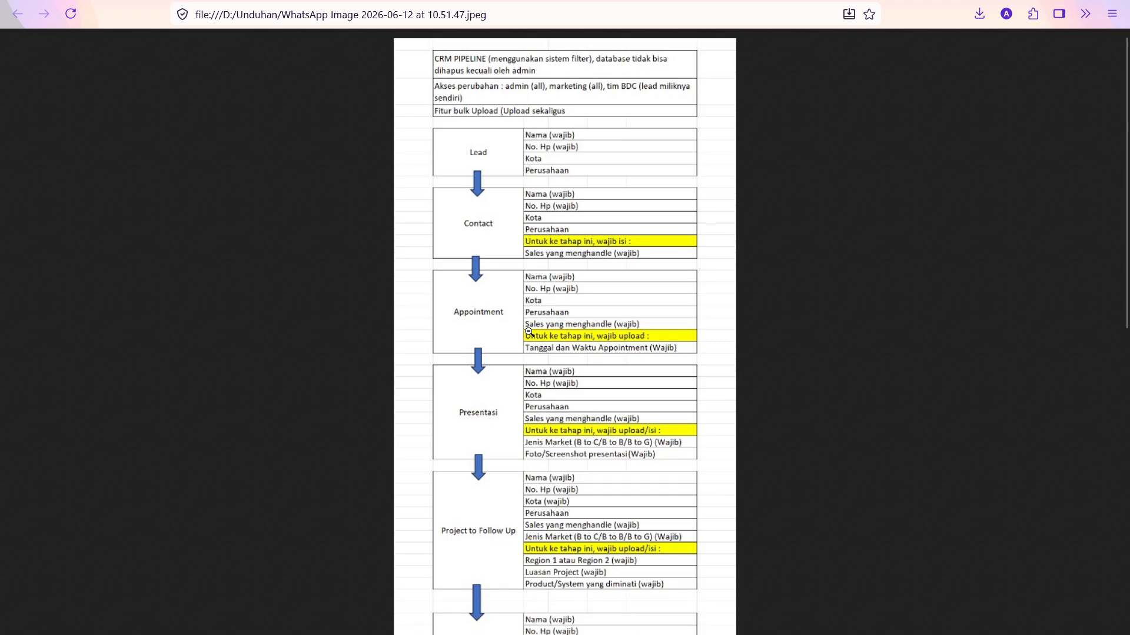
left_click(804, 1)
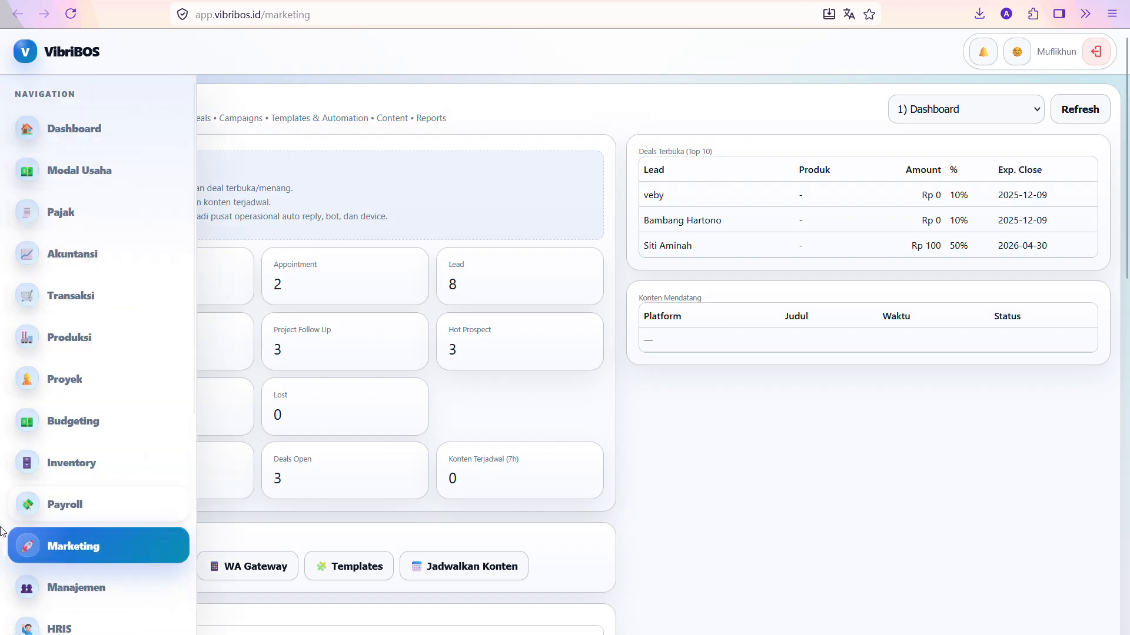
Reload Marketing and switch the Marketing Hub to the '2) CRM Pipeline' section
left_click(45, 542)
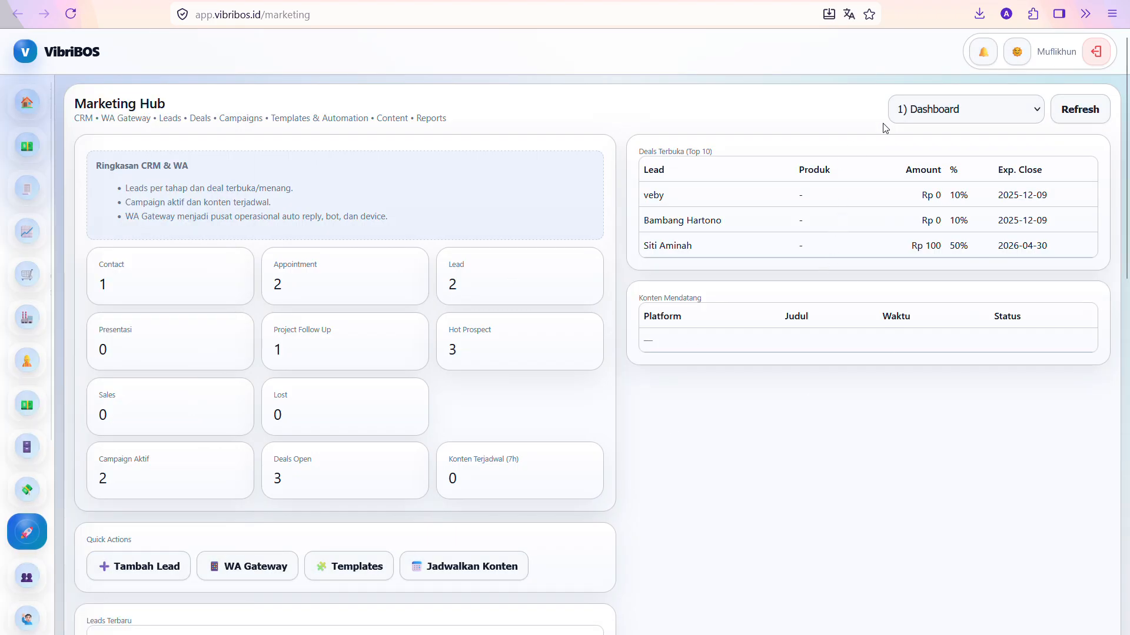
left_click(951, 106)
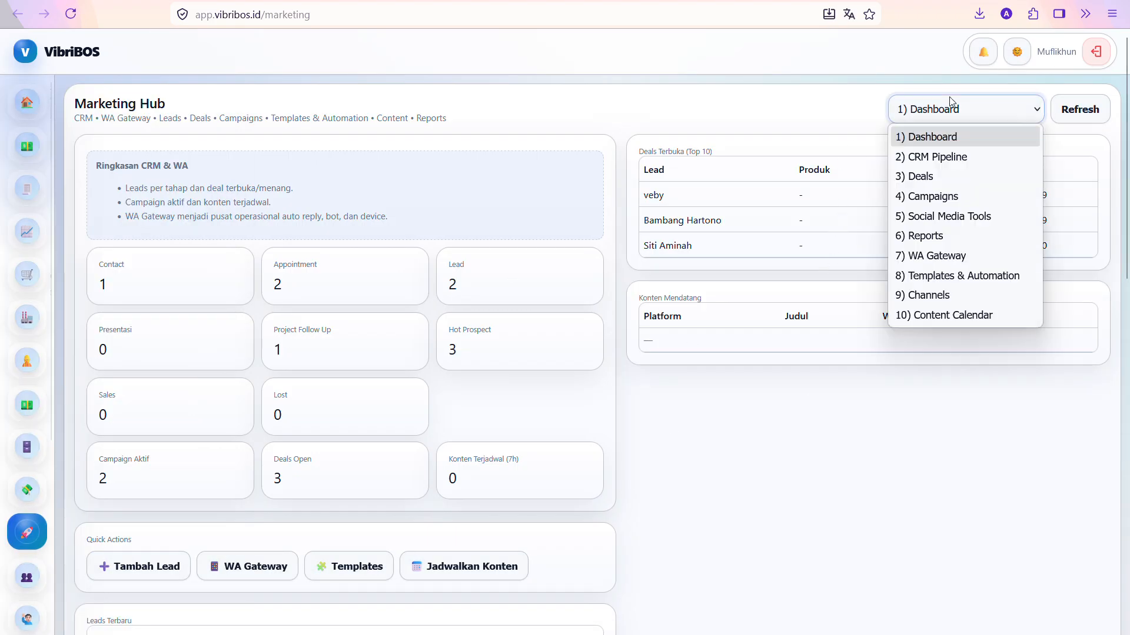
left_click(926, 158)
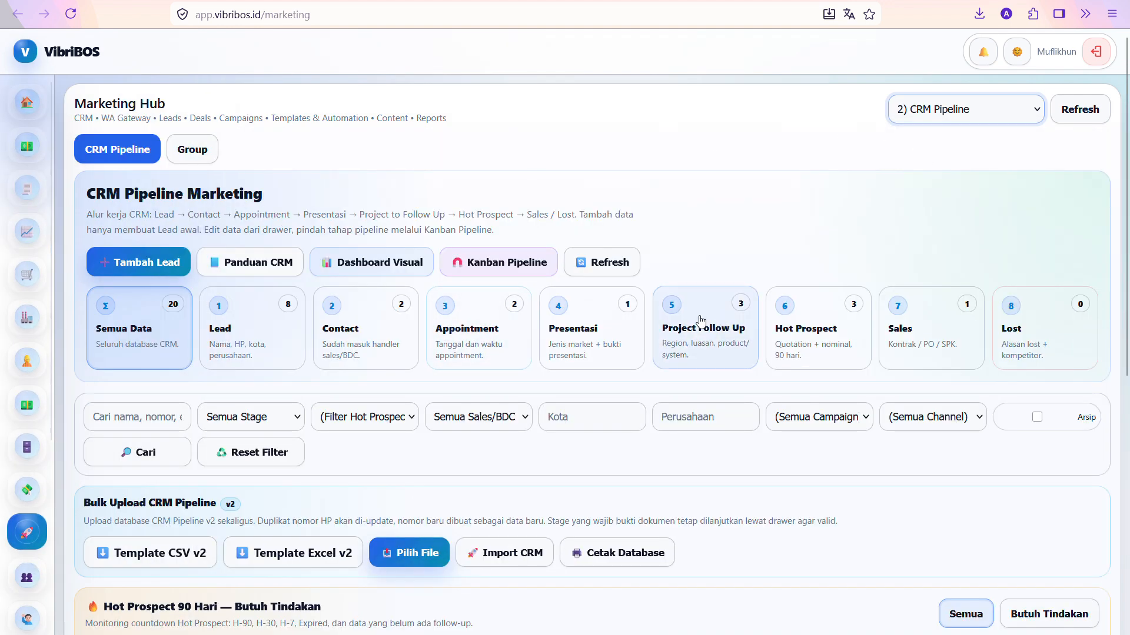
scroll(503, 324, "down", 6)
scroll(503, 324, "up", 6)
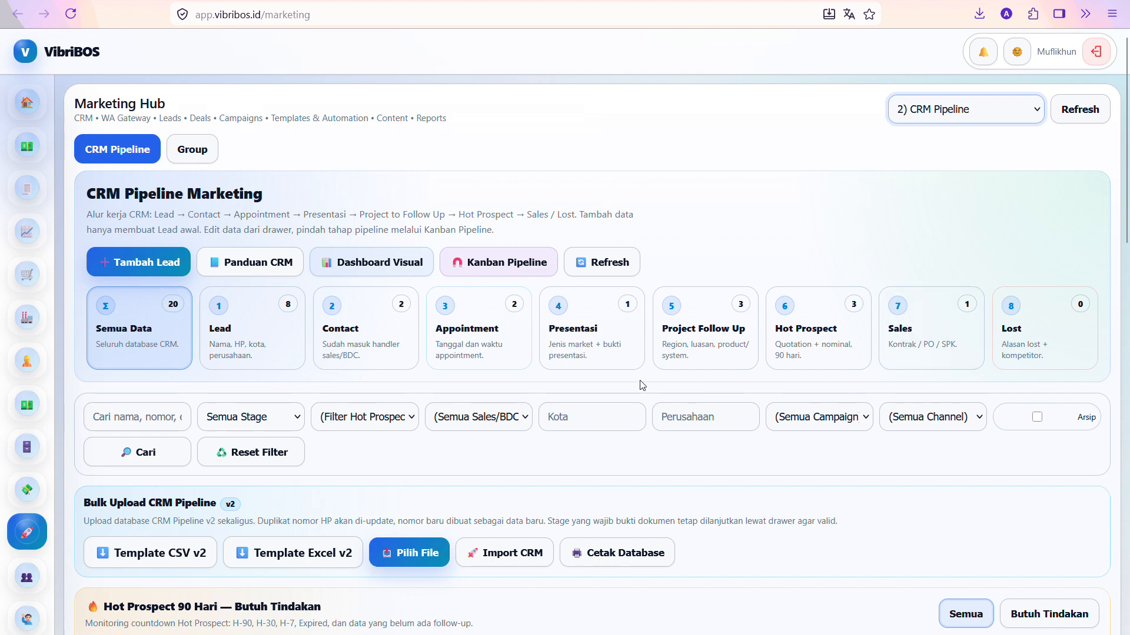
Scroll the CRM Pipeline page and open the Panduan CRM usage guide
scroll(611, 383, "down", 2)
scroll(580, 371, "down", 6)
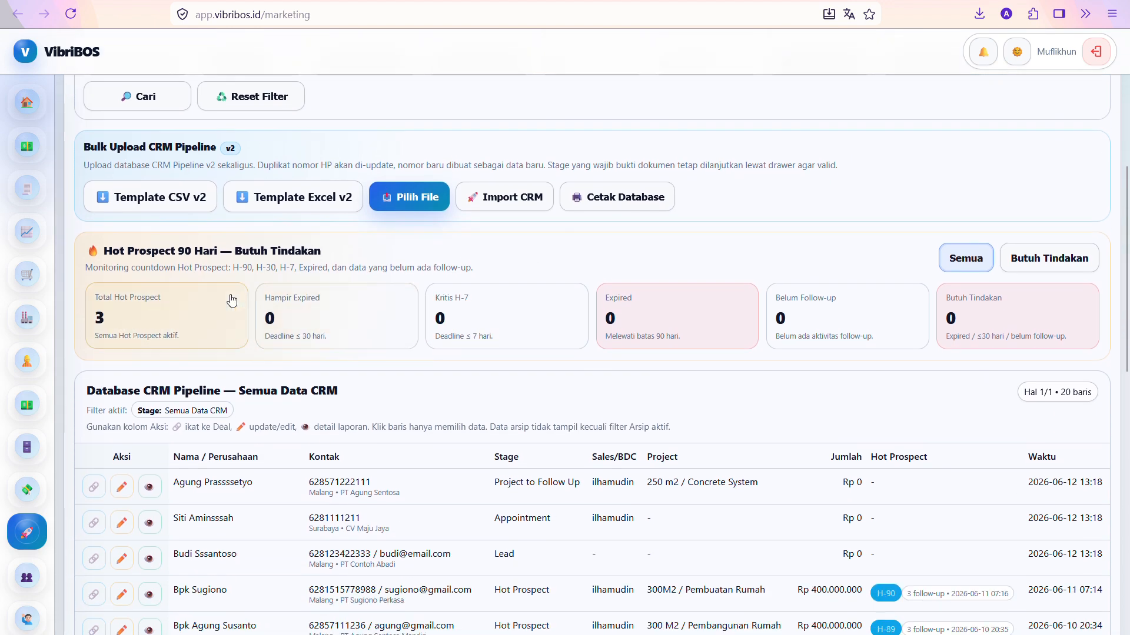
scroll(388, 370, "down", 10)
scroll(419, 383, "up", 18)
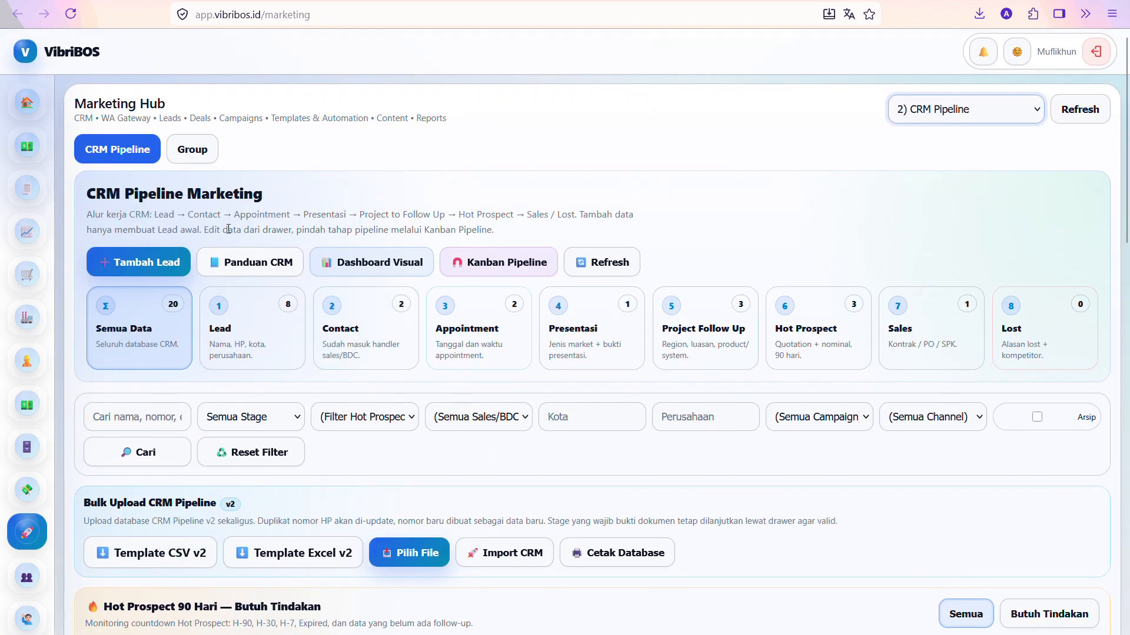
left_click(223, 263)
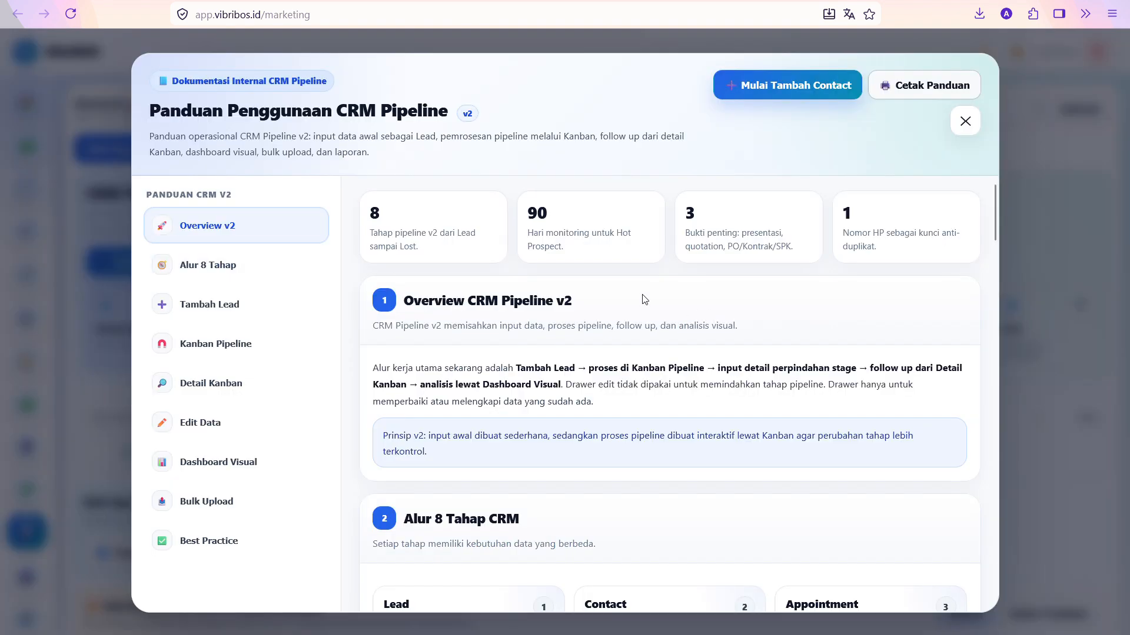
Read the guide's 'Alur 8 Tahap' and 'Overview v2' sections, then open Dashboard Visual
left_click(222, 262)
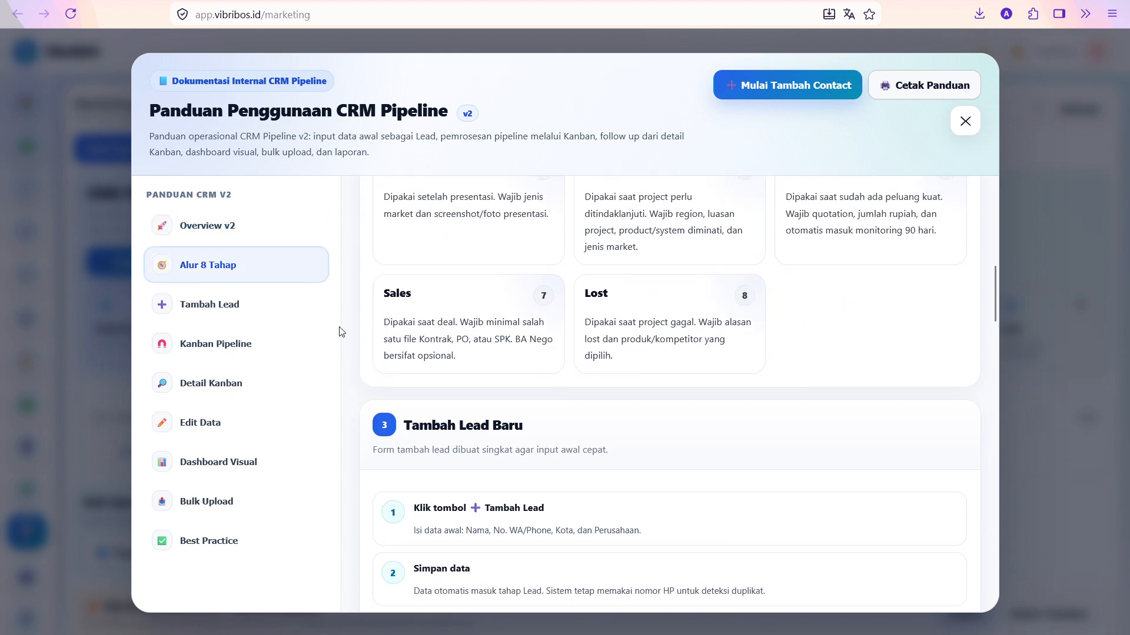
scroll(411, 339, "down", 4)
left_click(212, 225)
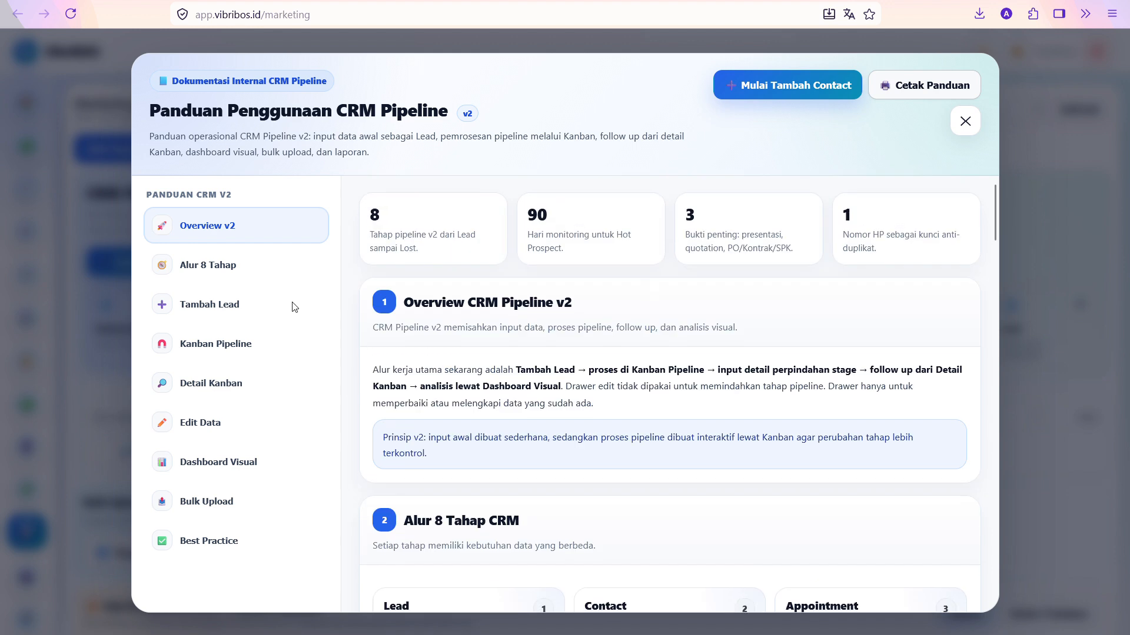
left_click(245, 224)
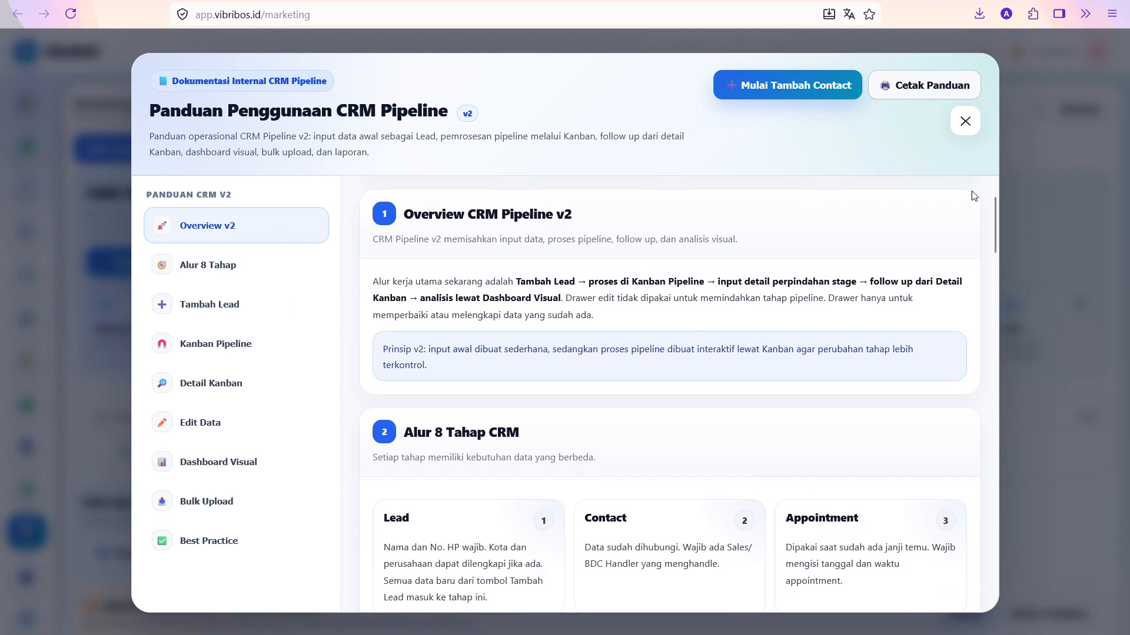
left_click(965, 122)
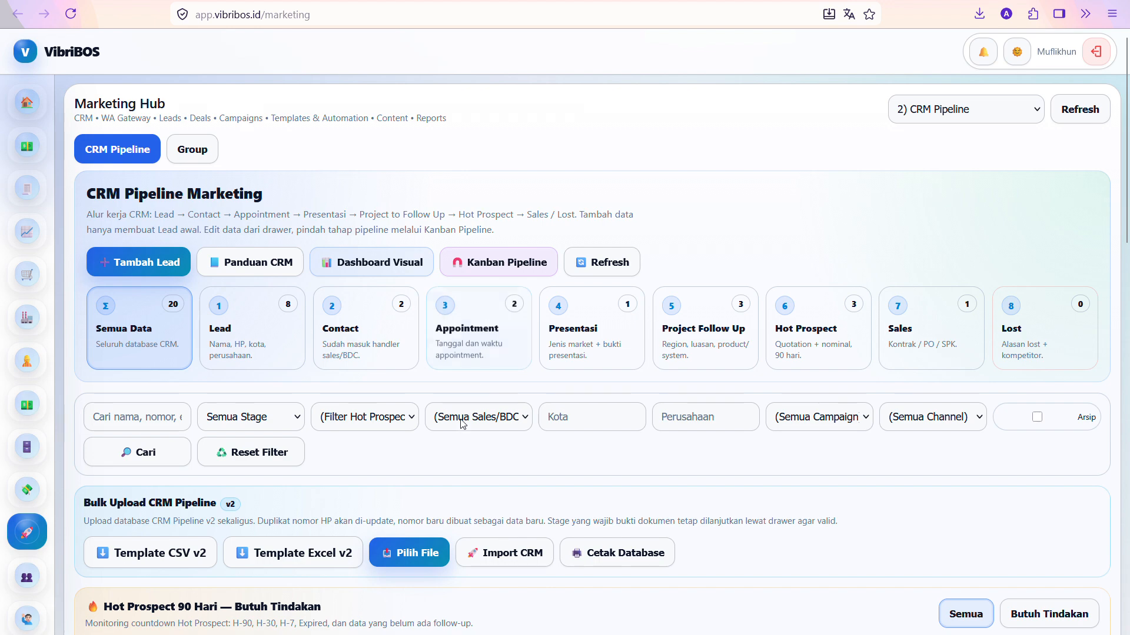
left_click(363, 262)
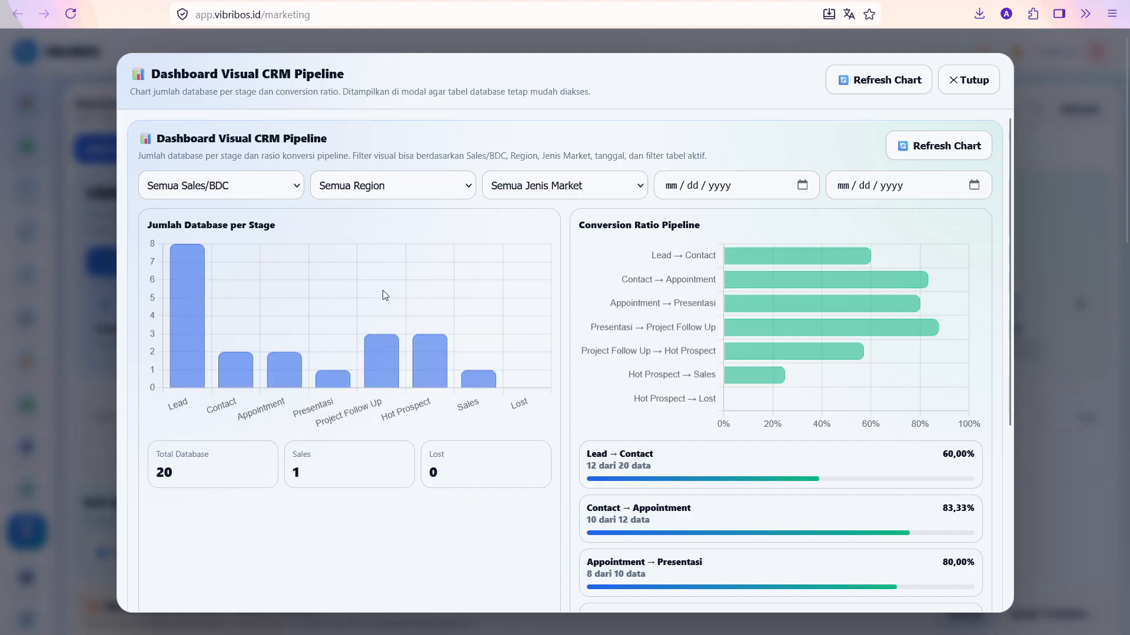
Scroll through the dashboard's per-stage charts and conversion cards, then close it with Tutup
scroll(384, 294, "down", 4)
scroll(388, 282, "up", 4)
scroll(674, 368, "down", 1)
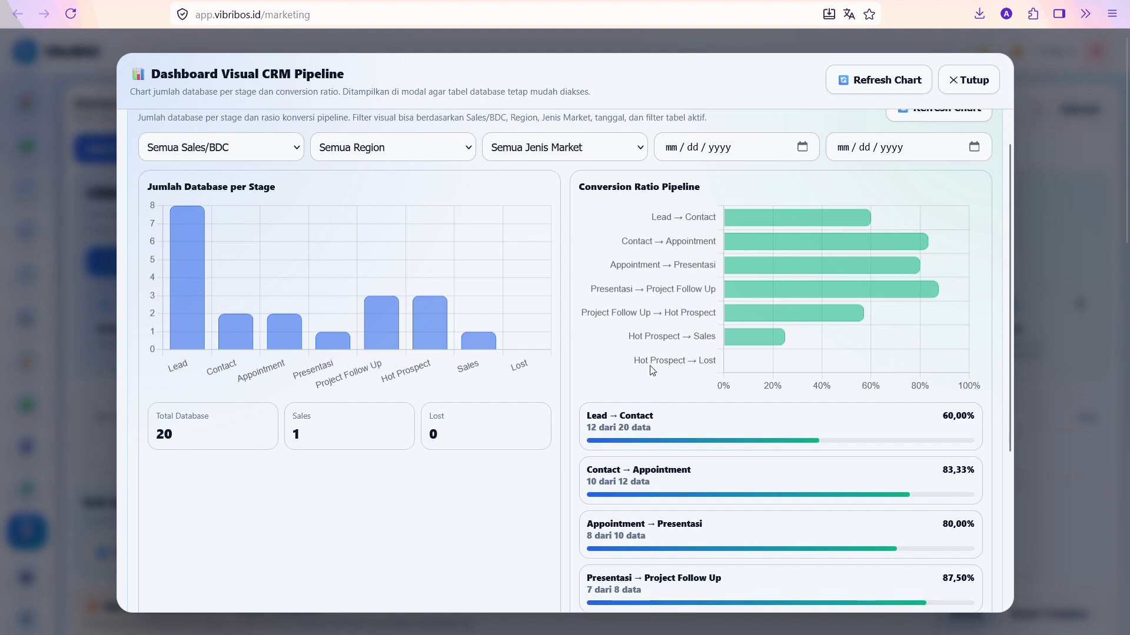
scroll(631, 411, "down", 4)
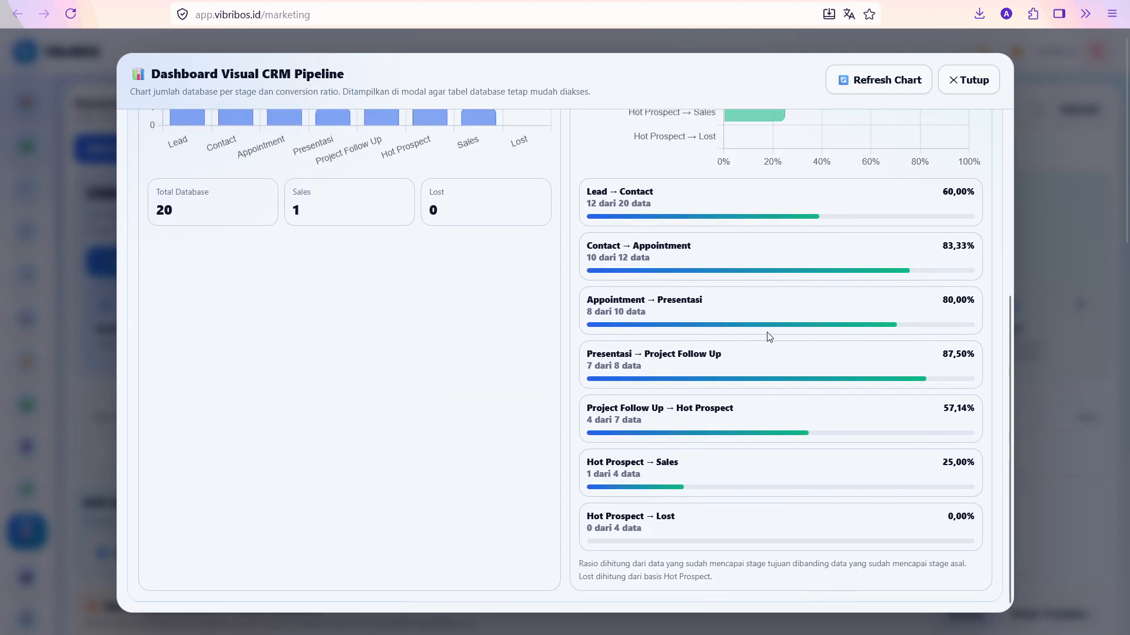
scroll(769, 336, "up", 5)
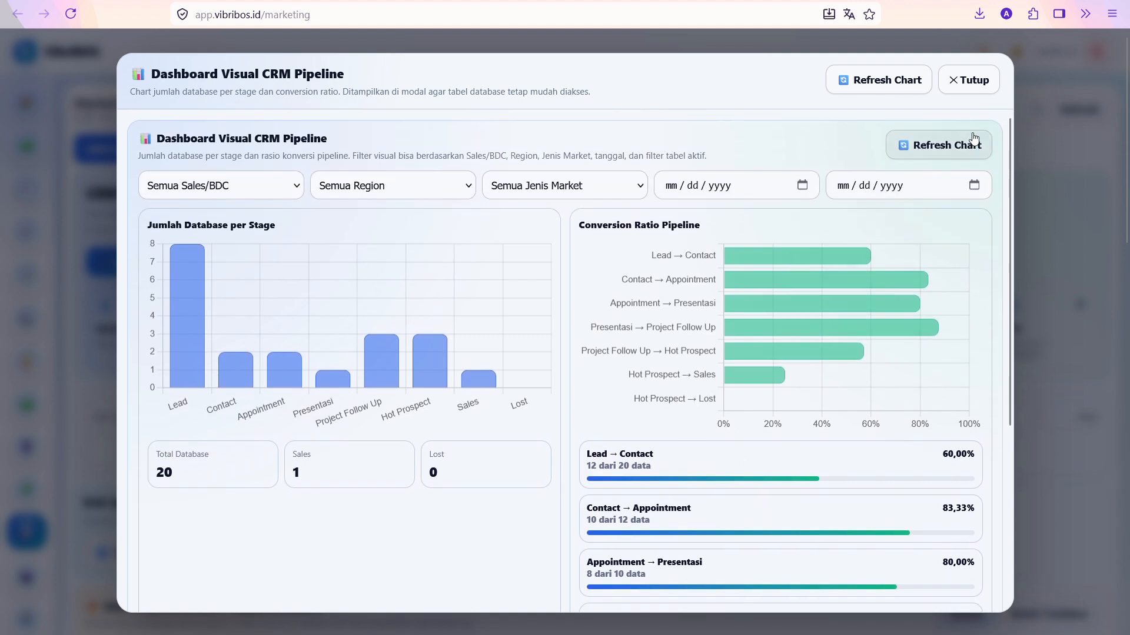
left_click(988, 71)
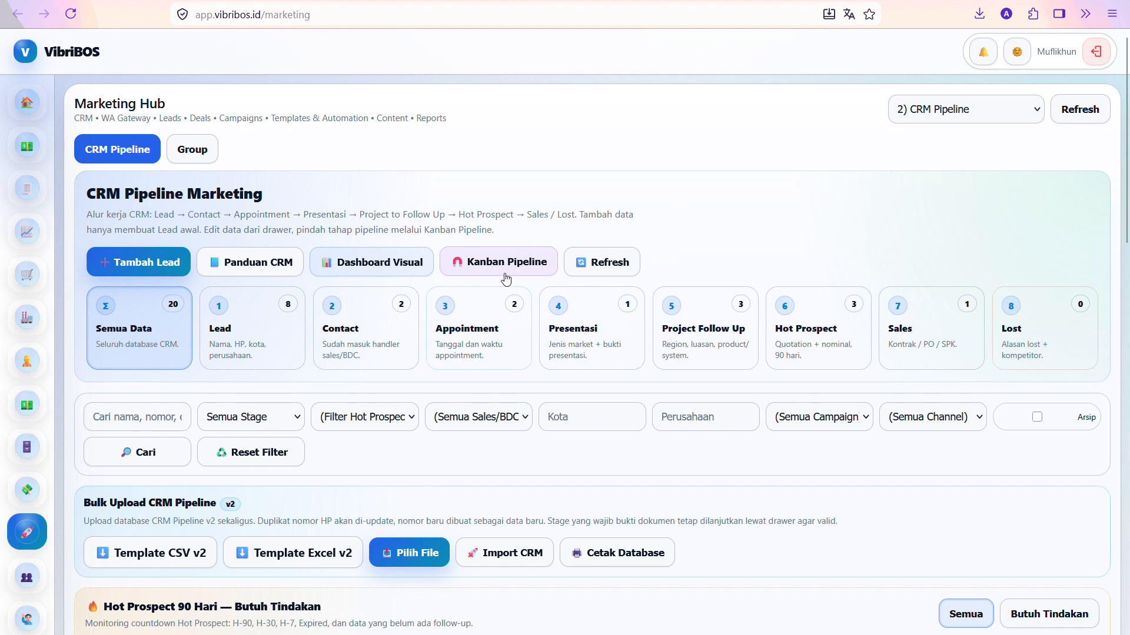
Add a lead with the customer's name and phone, city Malang, company PT Indo Perkasa Jaya
left_click(141, 263)
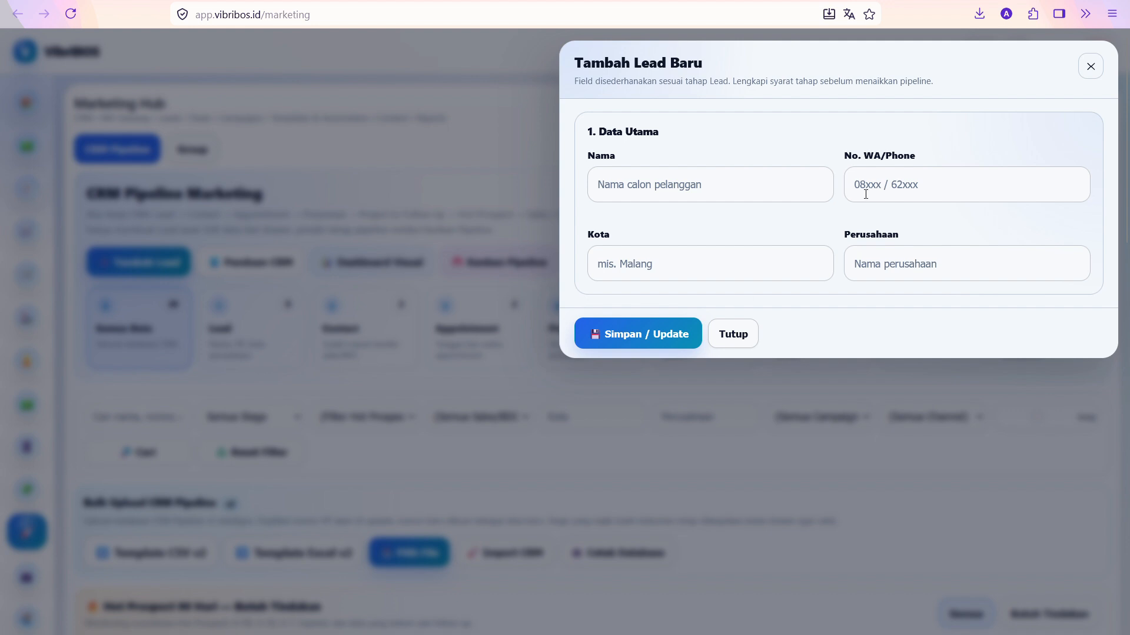
left_click(717, 188)
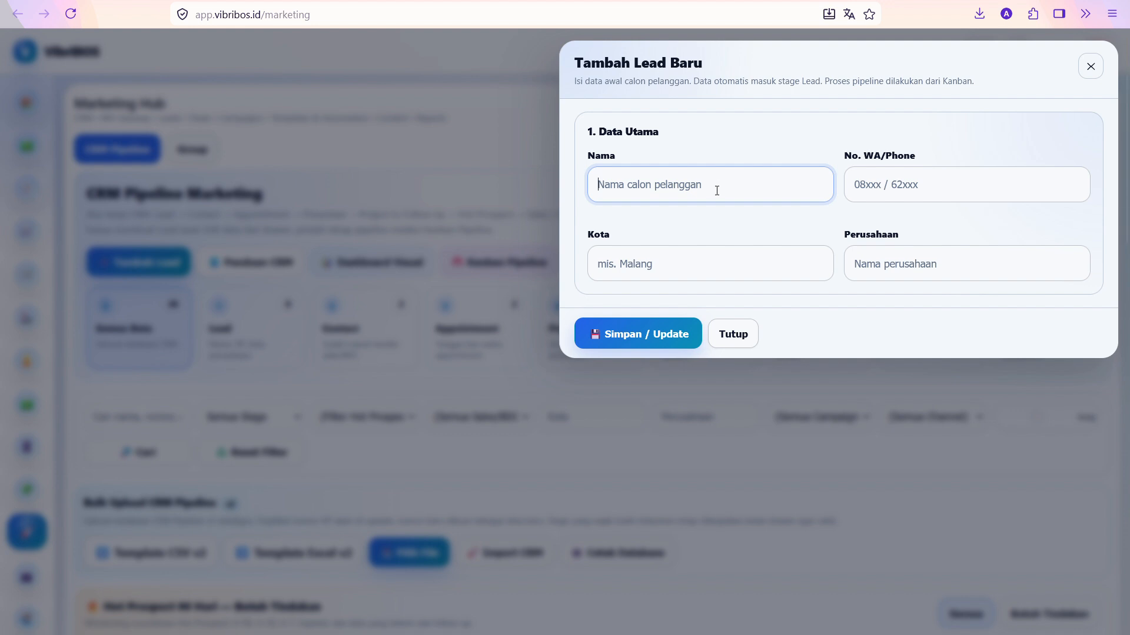
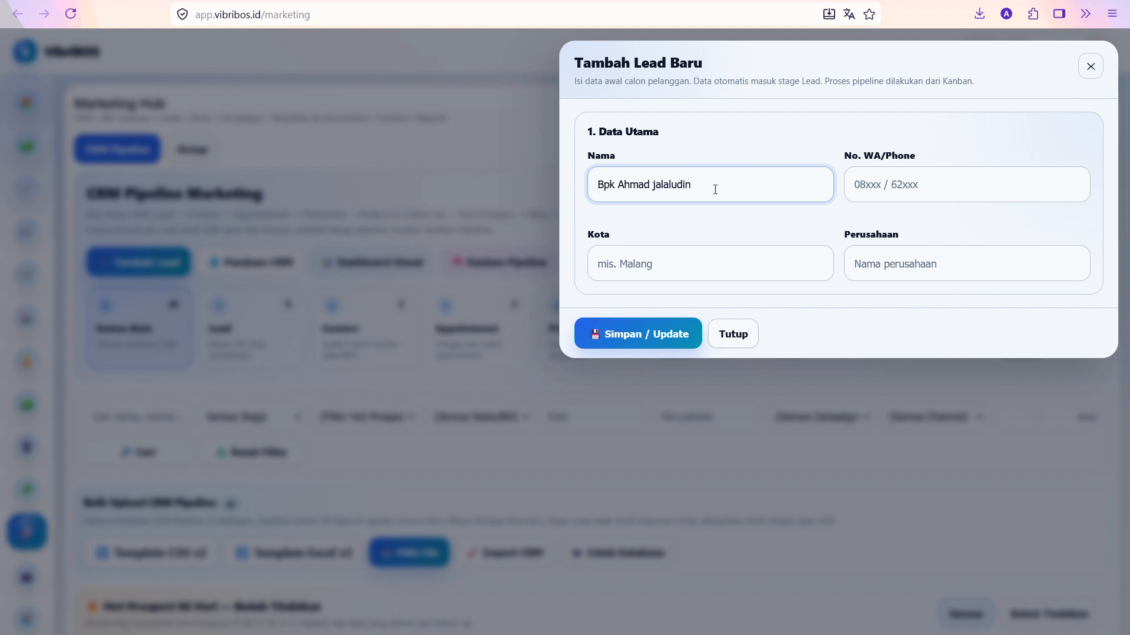
left_click(886, 185)
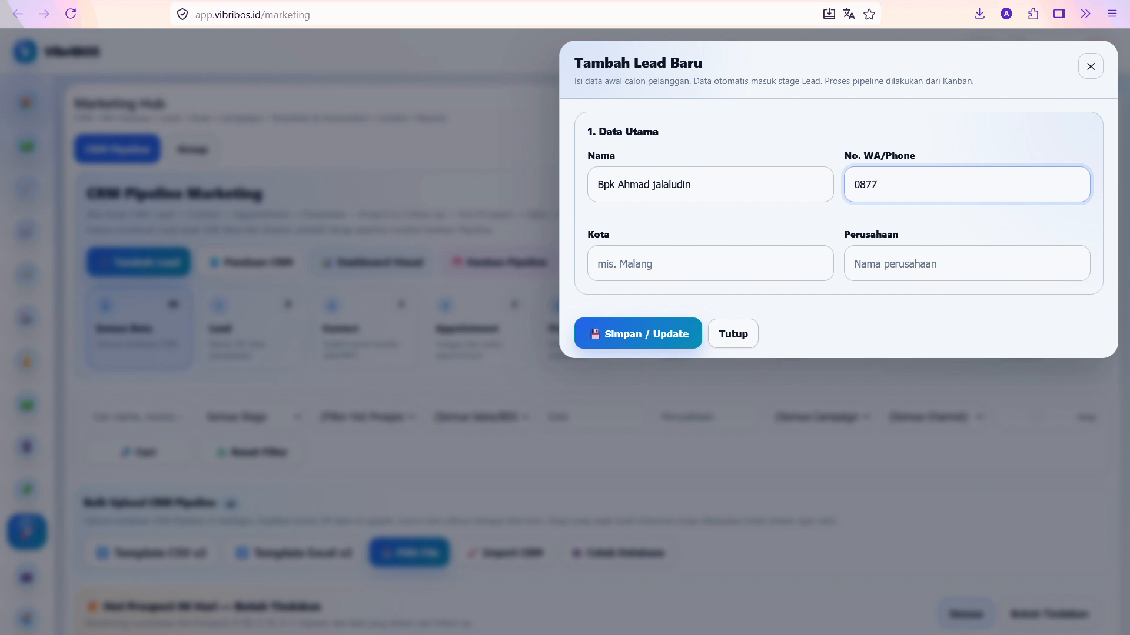
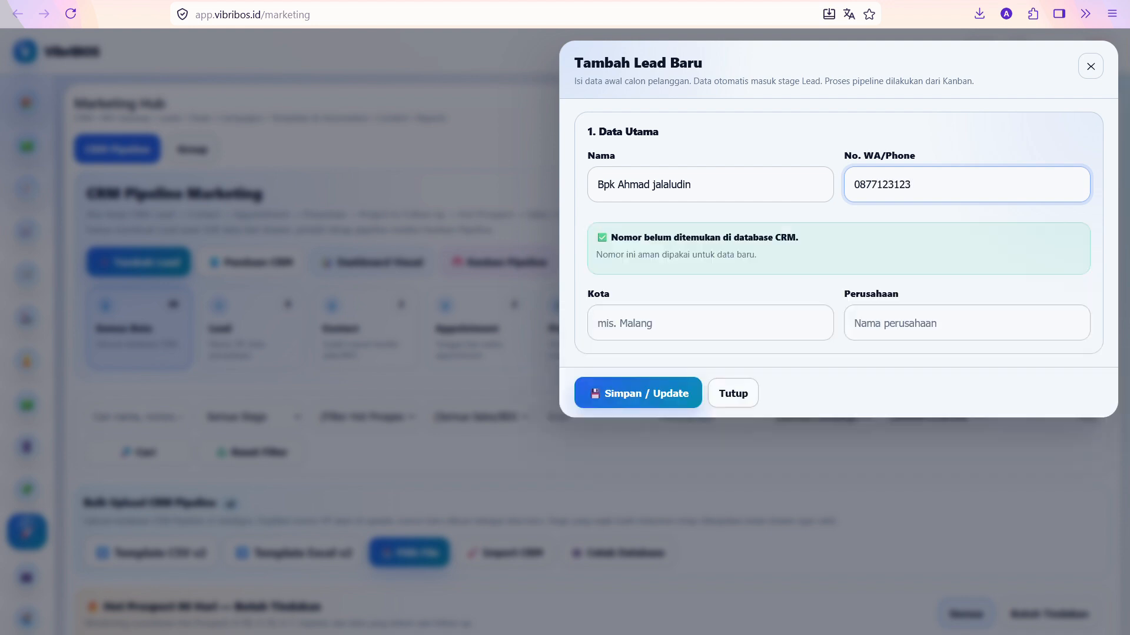
left_click(720, 340)
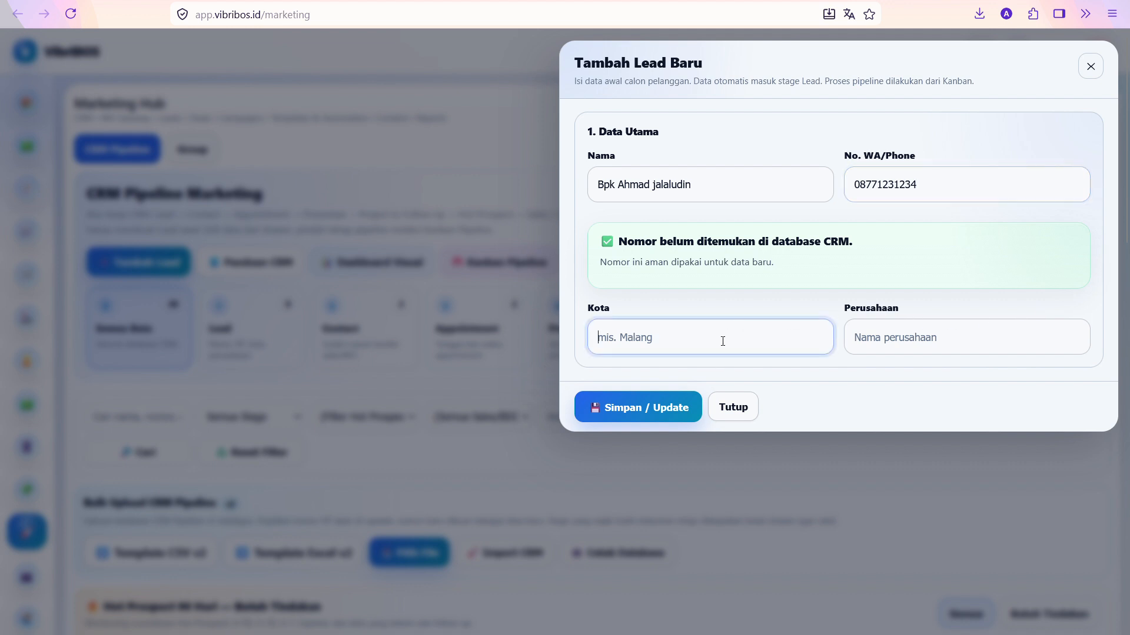
type("Malang")
key("Tab")
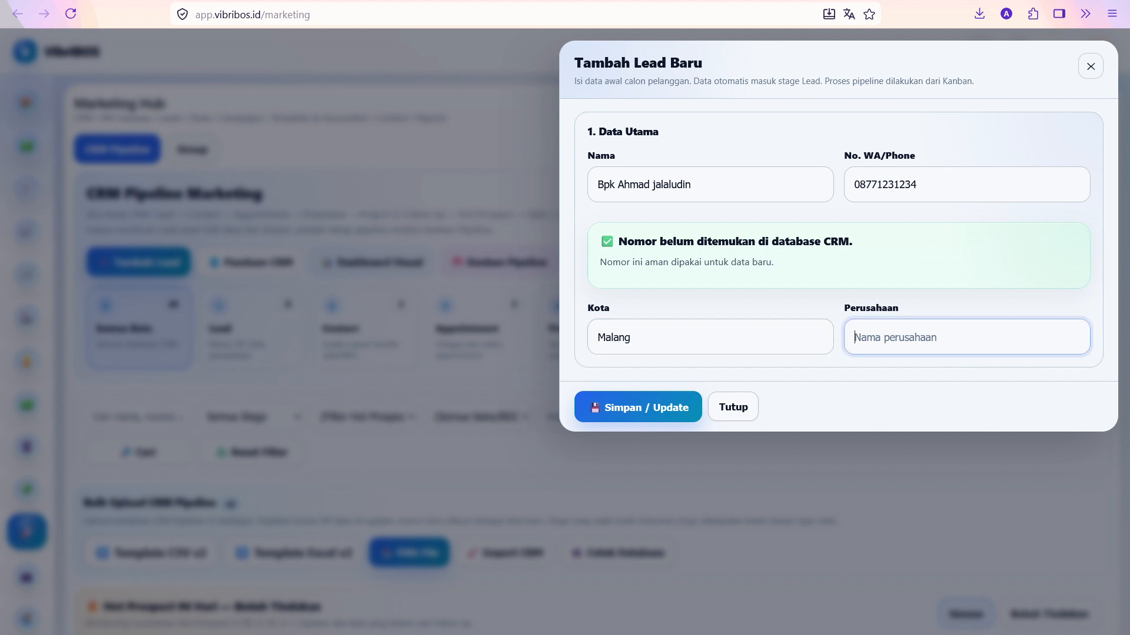
type("PT Indo Perkasa Jaya")
left_click(647, 410)
left_click(663, 358)
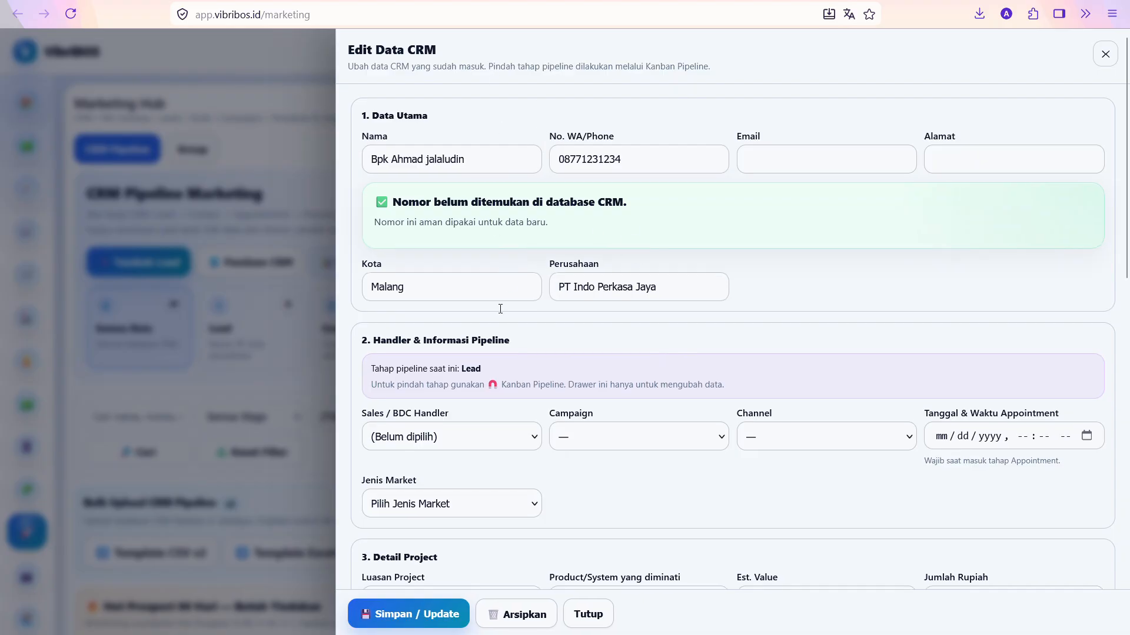
Scroll through the new lead's Edit Data CRM drawer and close it
scroll(500, 309, "down", 10)
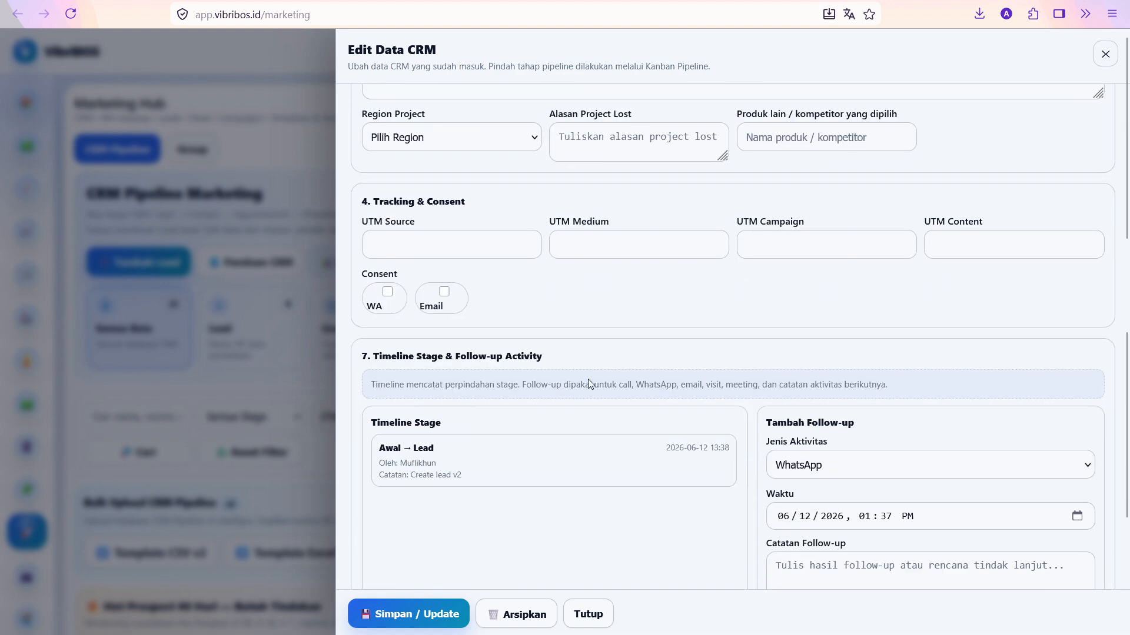
scroll(594, 412, "down", 3)
scroll(610, 424, "up", 10)
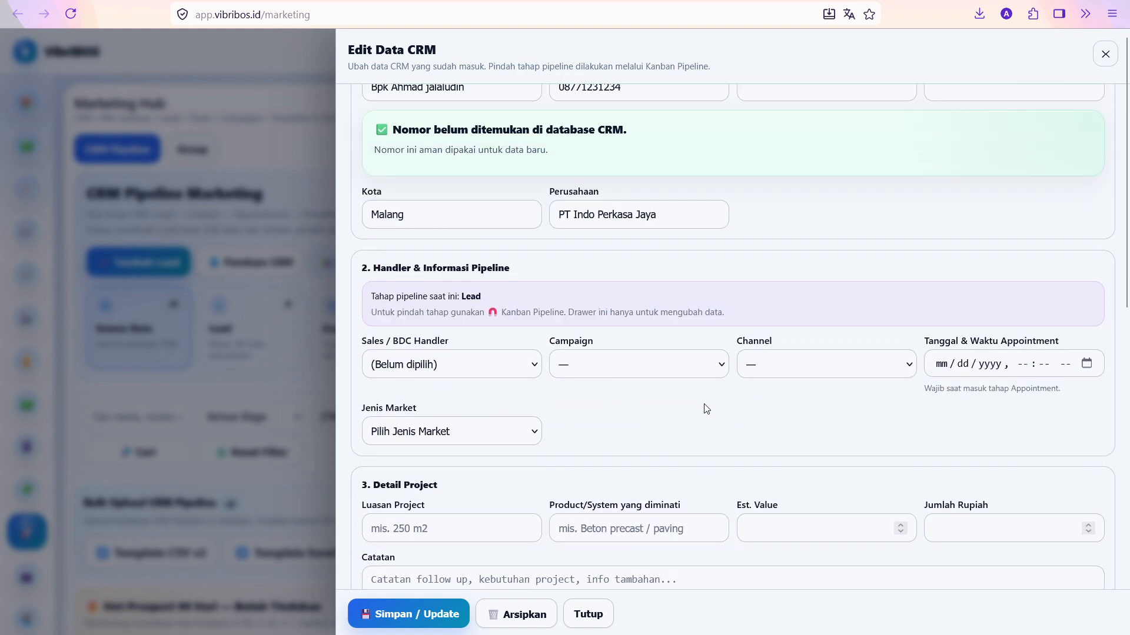
scroll(694, 389, "up", 2)
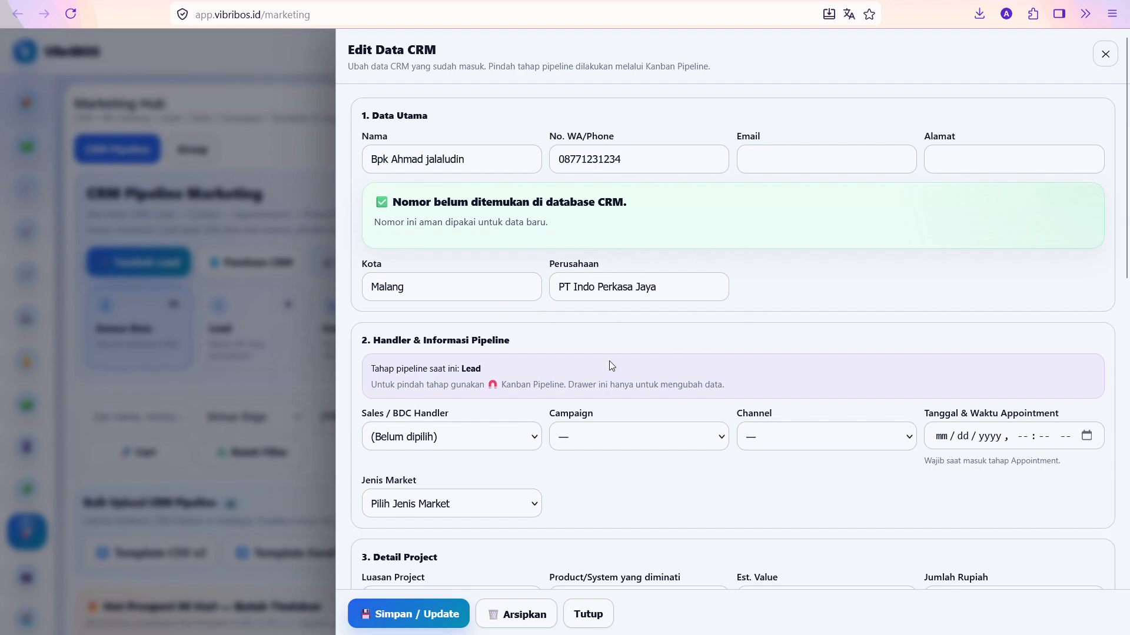
scroll(612, 363, "down", 3)
scroll(675, 365, "up", 4)
left_click(1110, 55)
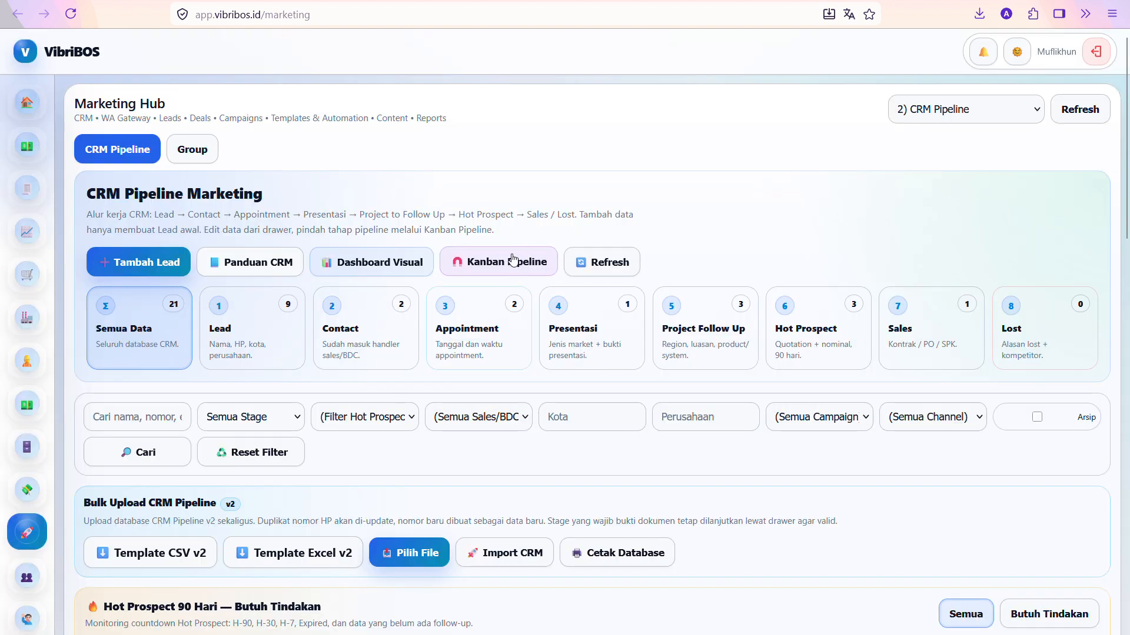
Review the PT Indo Perkasa Jaya lead's Detail CRM #377 report and close it
scroll(345, 510, "down", 7)
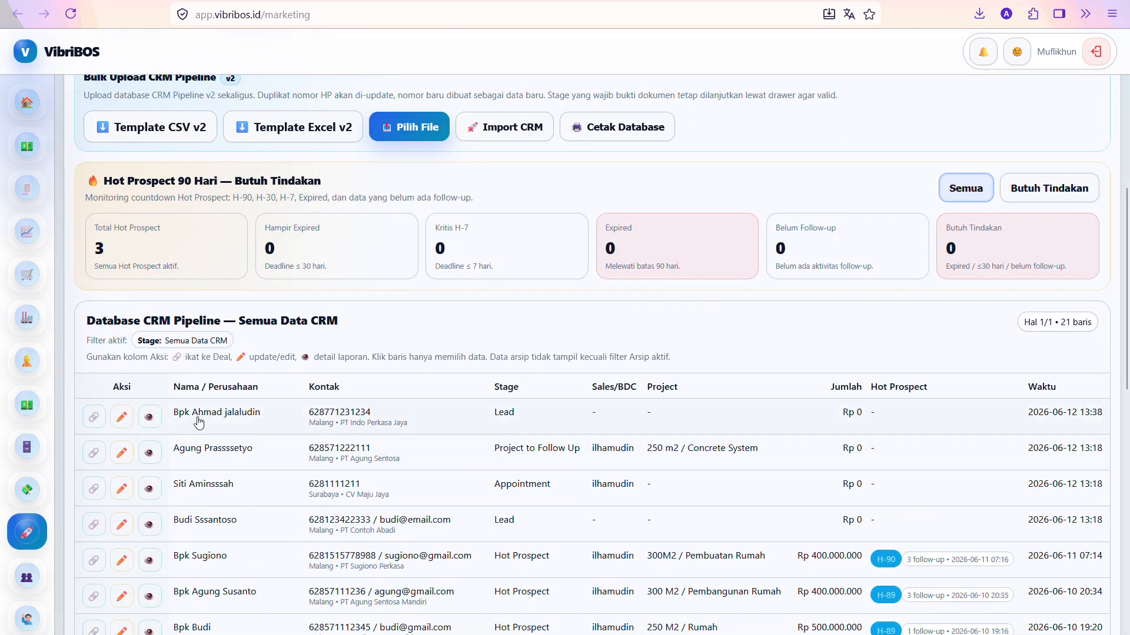
left_click(150, 418)
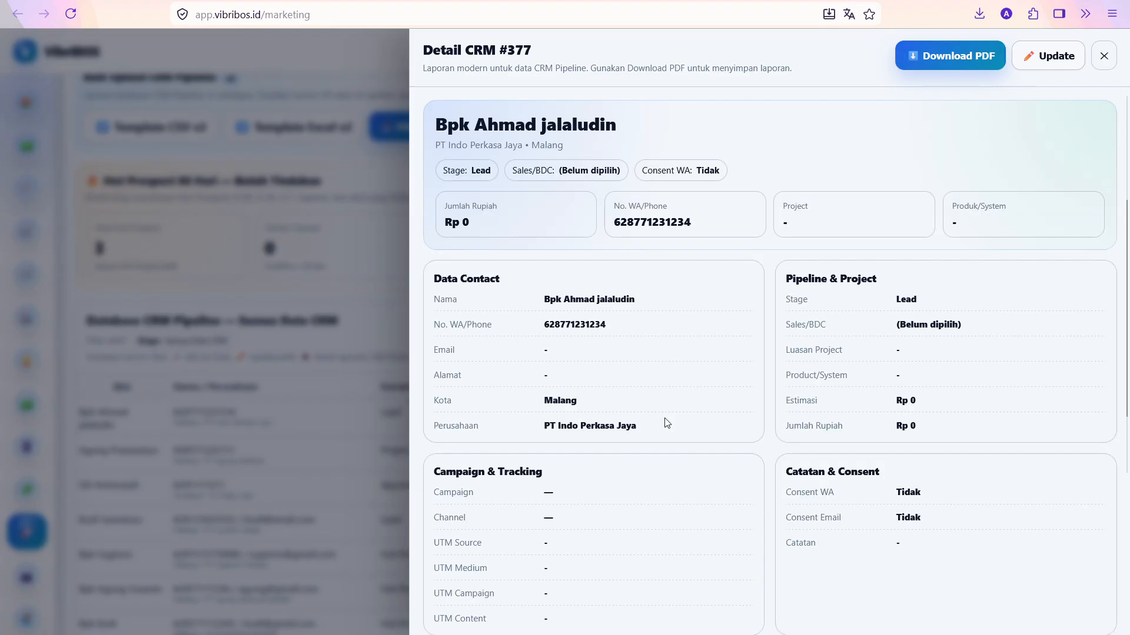
scroll(695, 381, "down", 3)
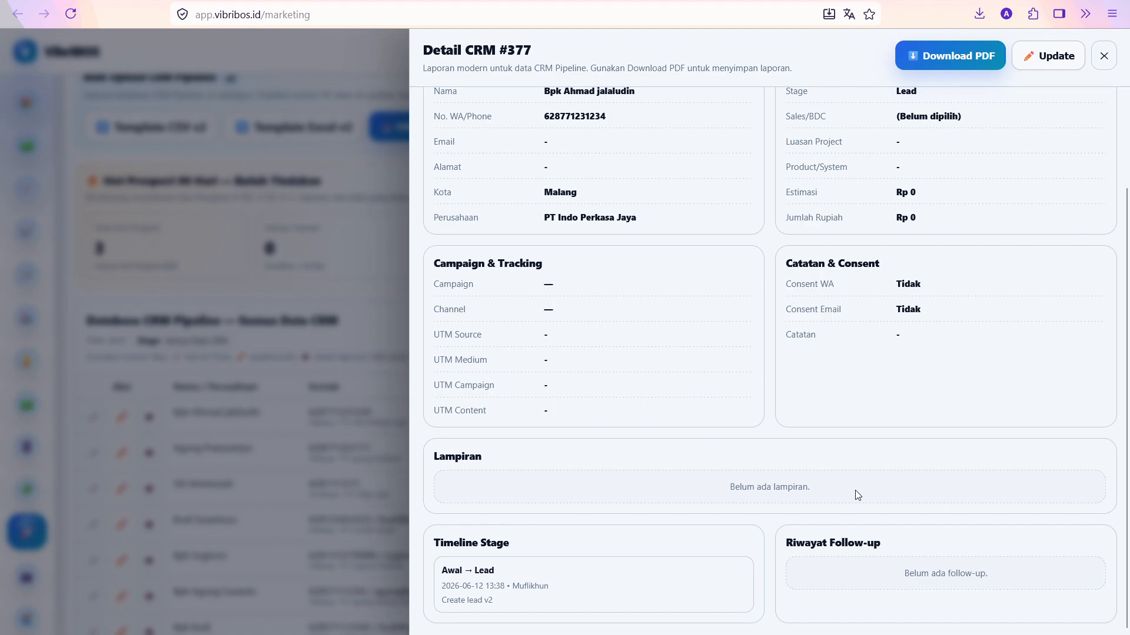
scroll(855, 494, "up", 4)
left_click(1104, 56)
scroll(403, 278, "up", 7)
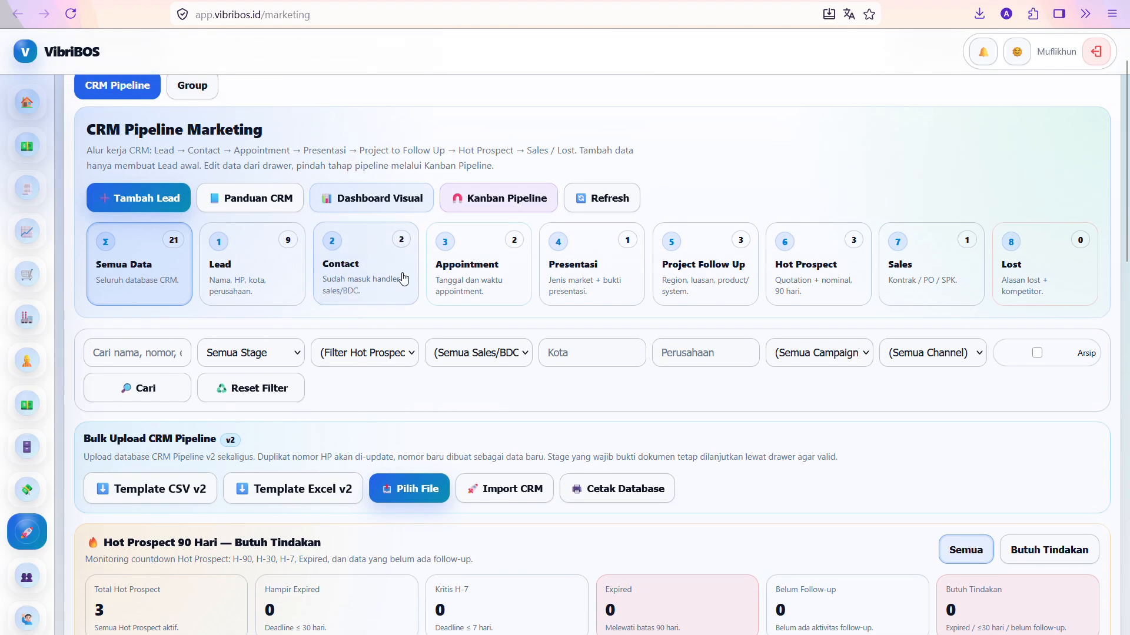
Open the Kanban Pipeline board and view the PT Indo Perkasa Jaya card in Lead
left_click(487, 217)
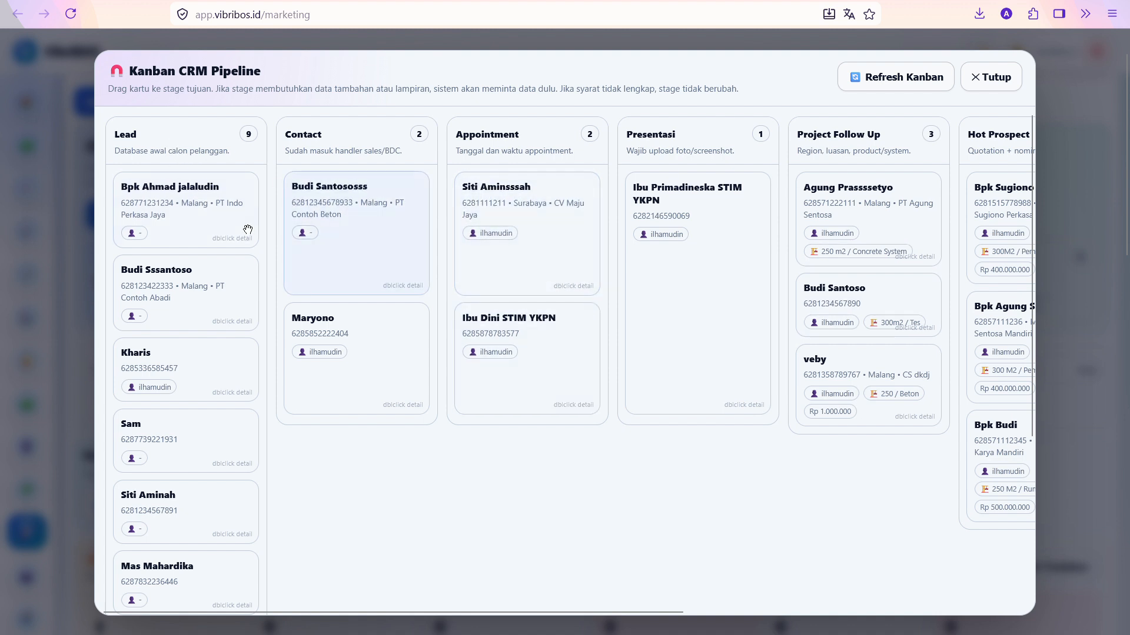
scroll(511, 224, "right", 5)
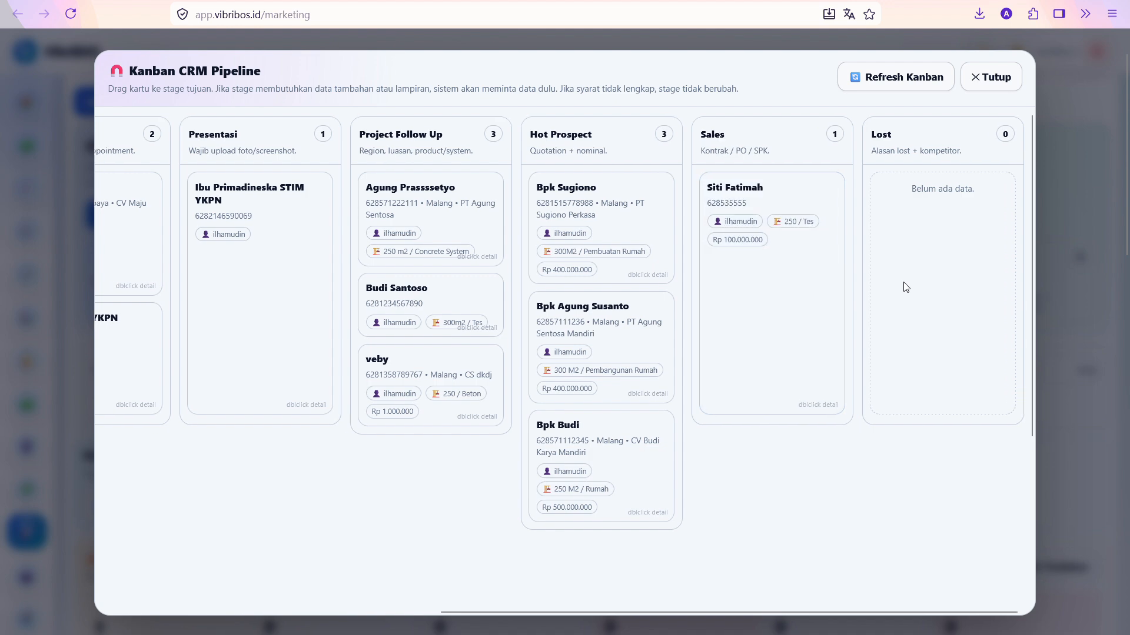
scroll(903, 284, "left", 8)
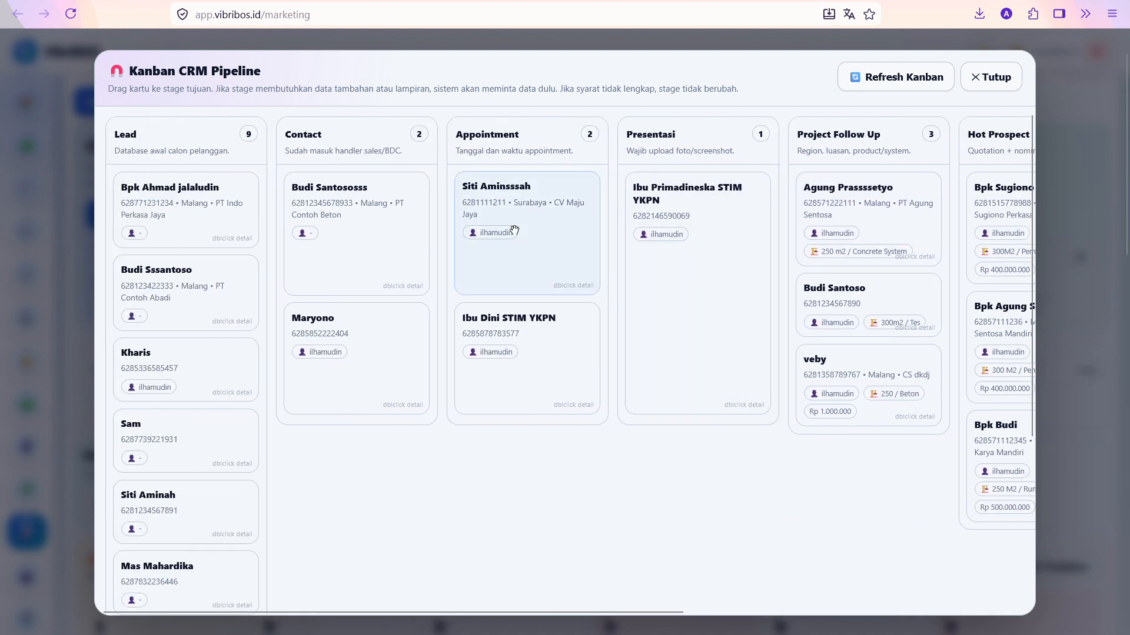
double_click(173, 213)
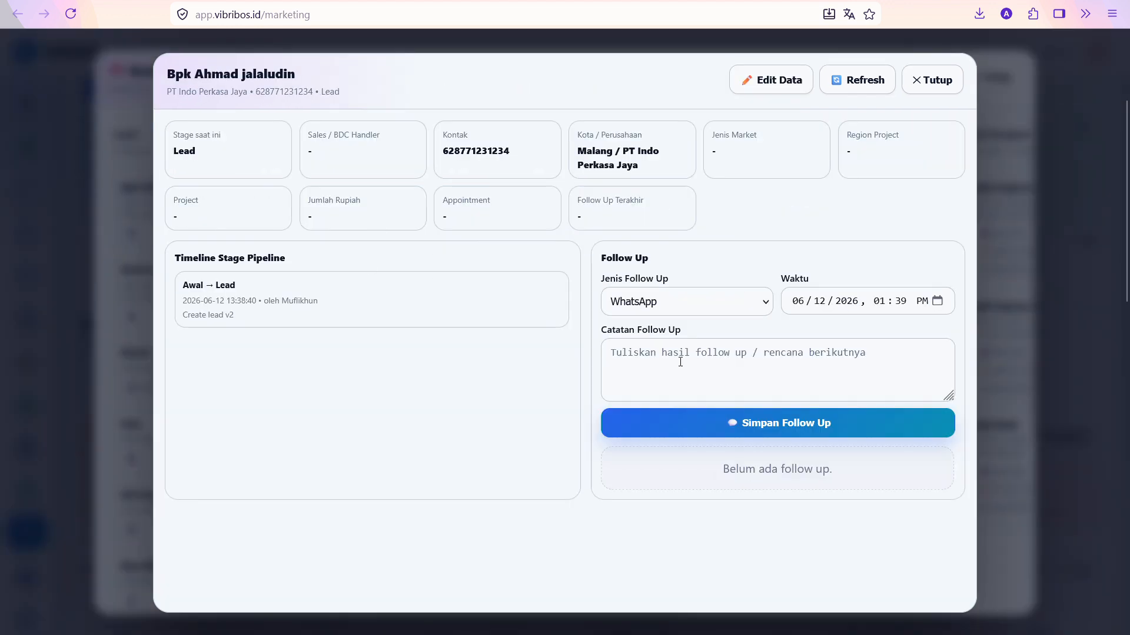
left_click(928, 83)
Drag the PT Indo Perkasa Jaya card to Contact, assigning the Marketing sales/BDC handler
left_click_drag(207, 224, 350, 201)
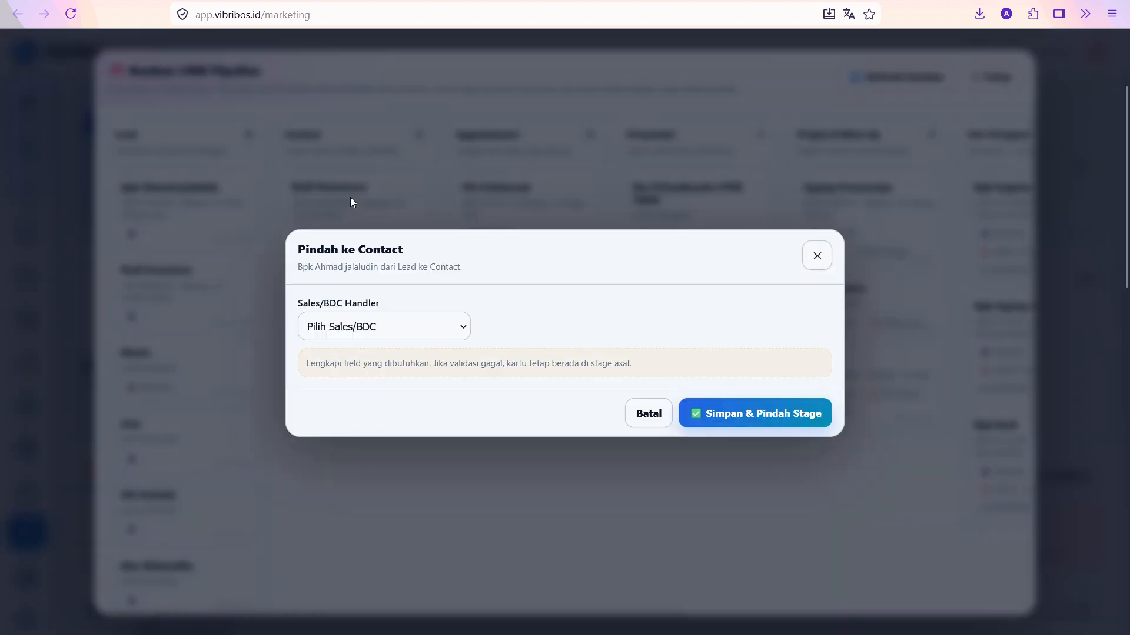
left_click(386, 327)
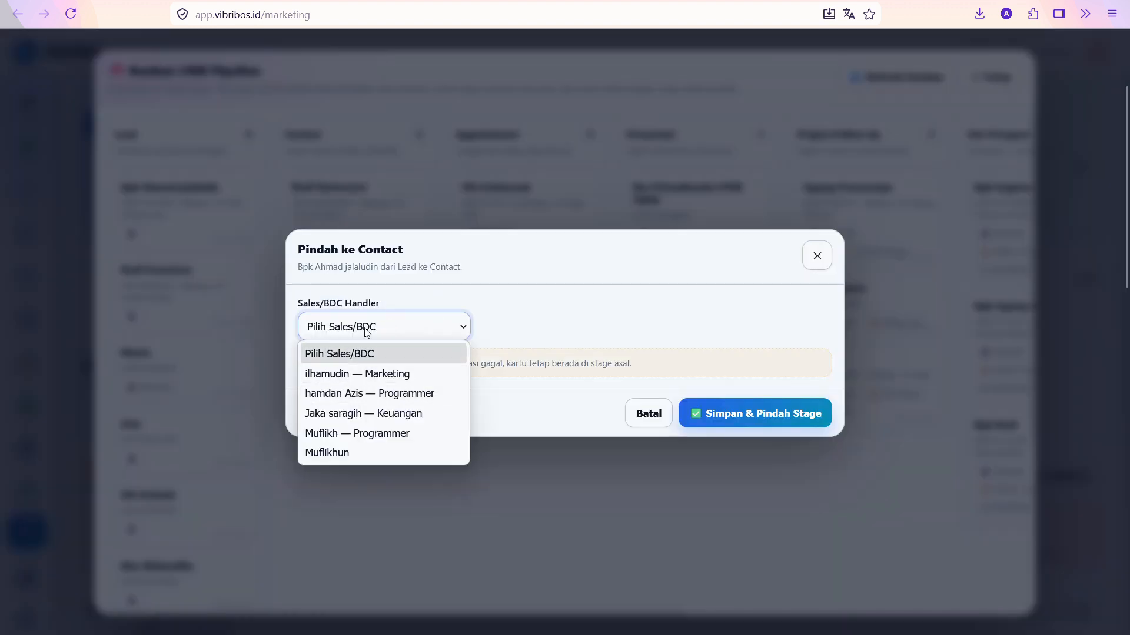
left_click(362, 374)
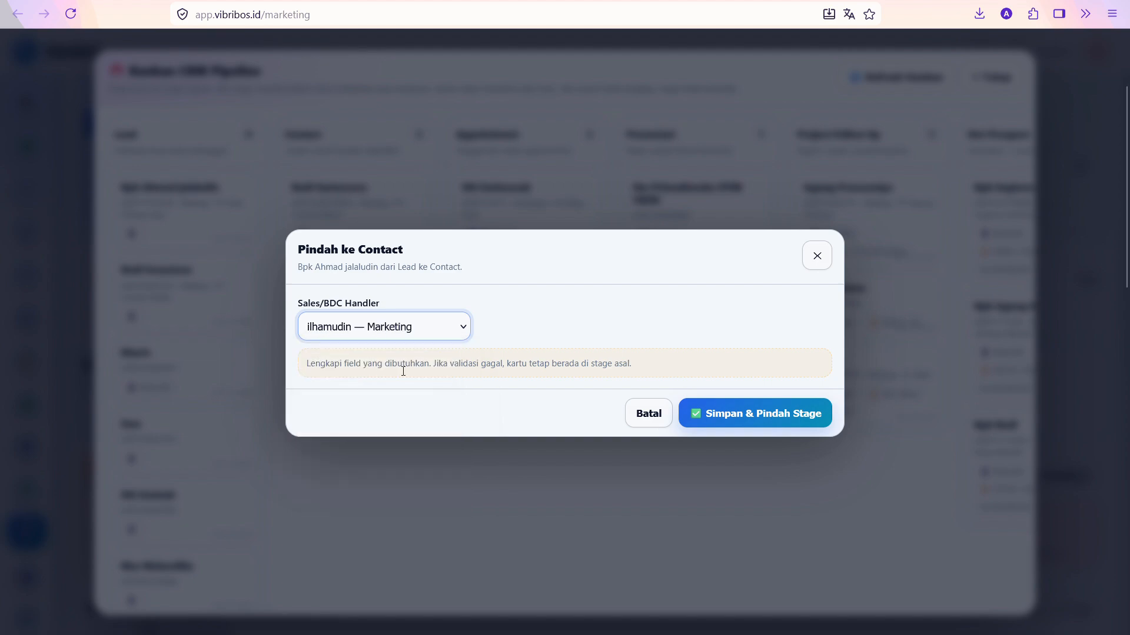
left_click(761, 412)
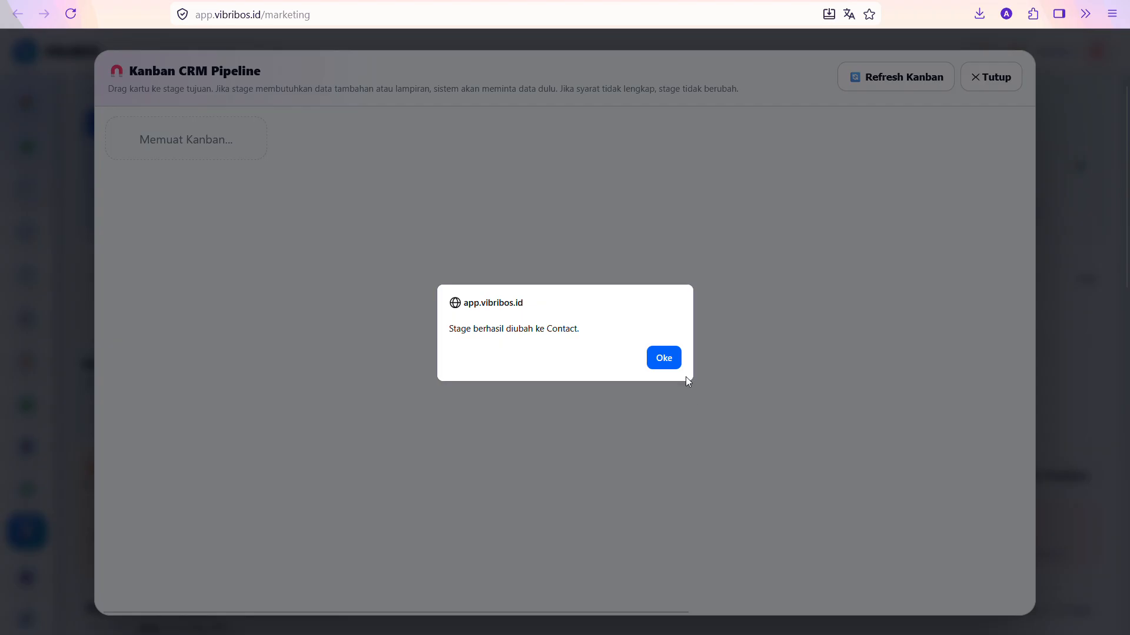
left_click(663, 359)
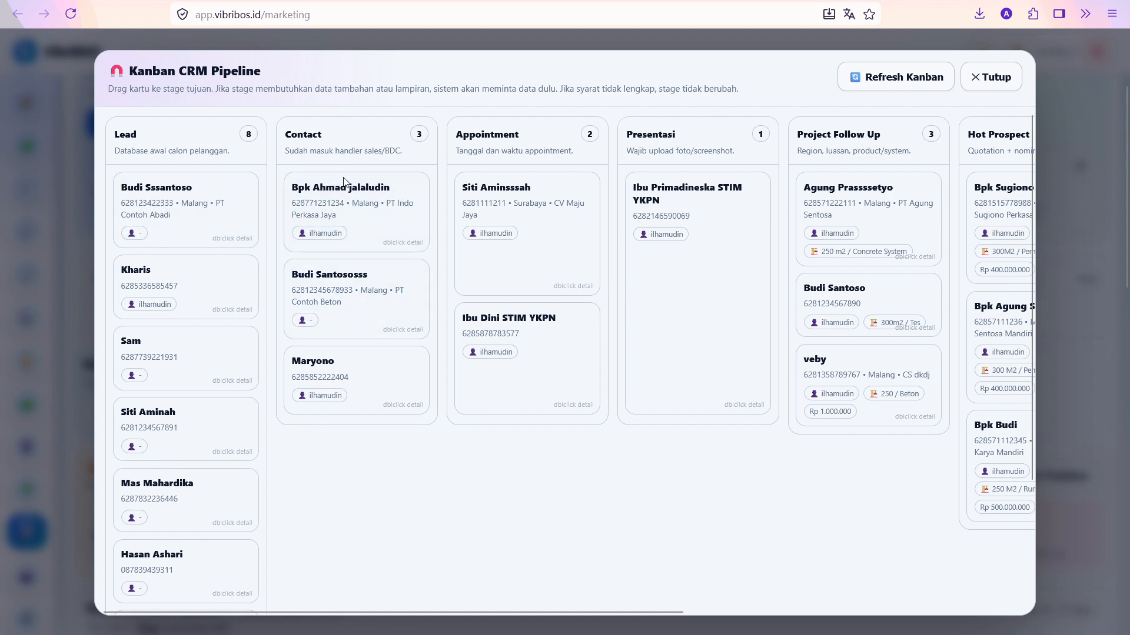
double_click(340, 210)
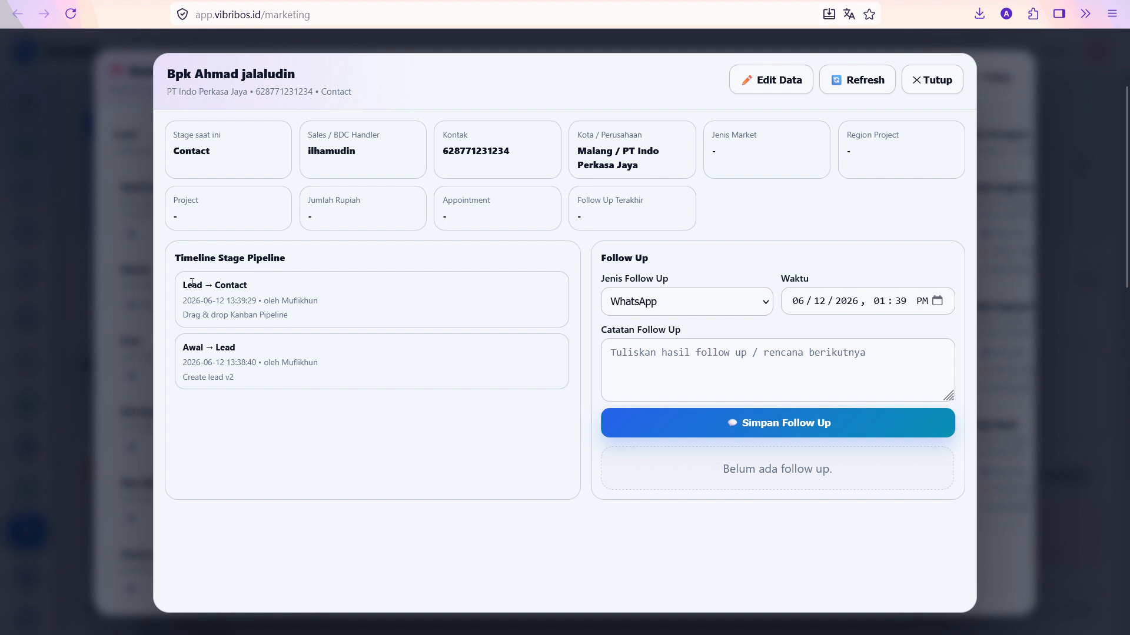
Save a follow-up of type WhatsApp with the note 'Tes Follow up'
left_click(653, 359)
type("T")
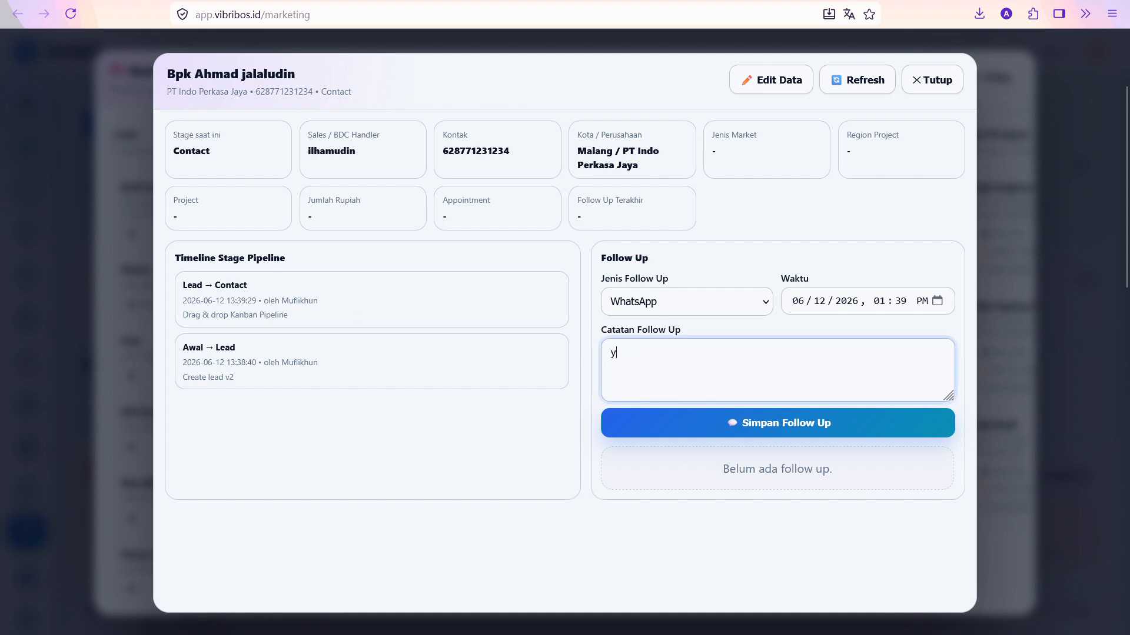
type("es Fol")
type("w up")
left_click(744, 305)
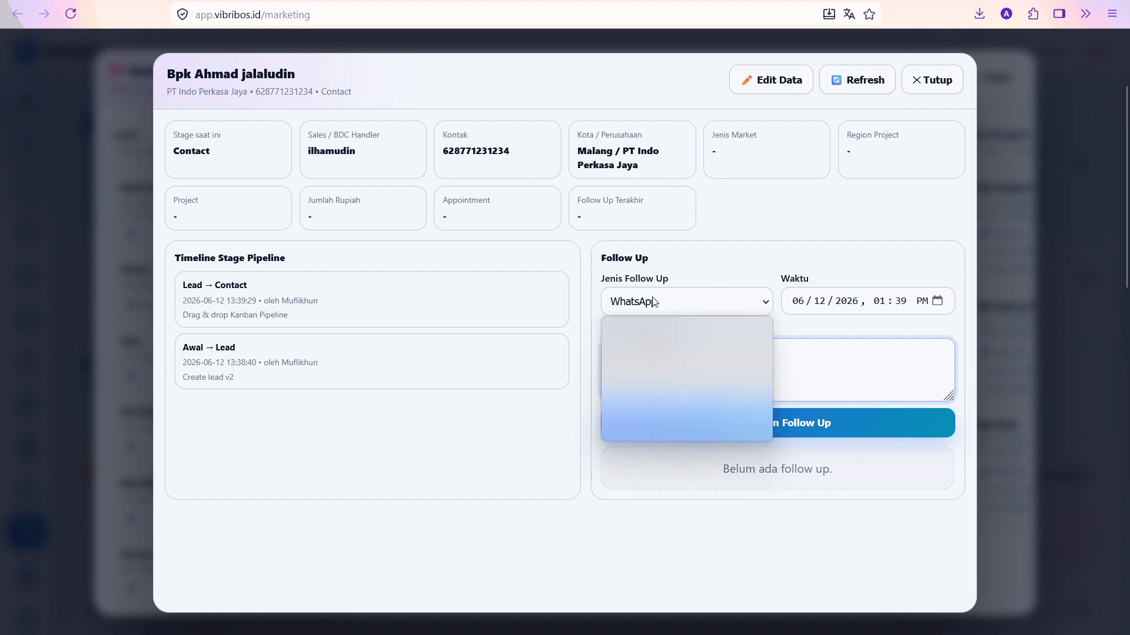
left_click(825, 348)
left_click(773, 428)
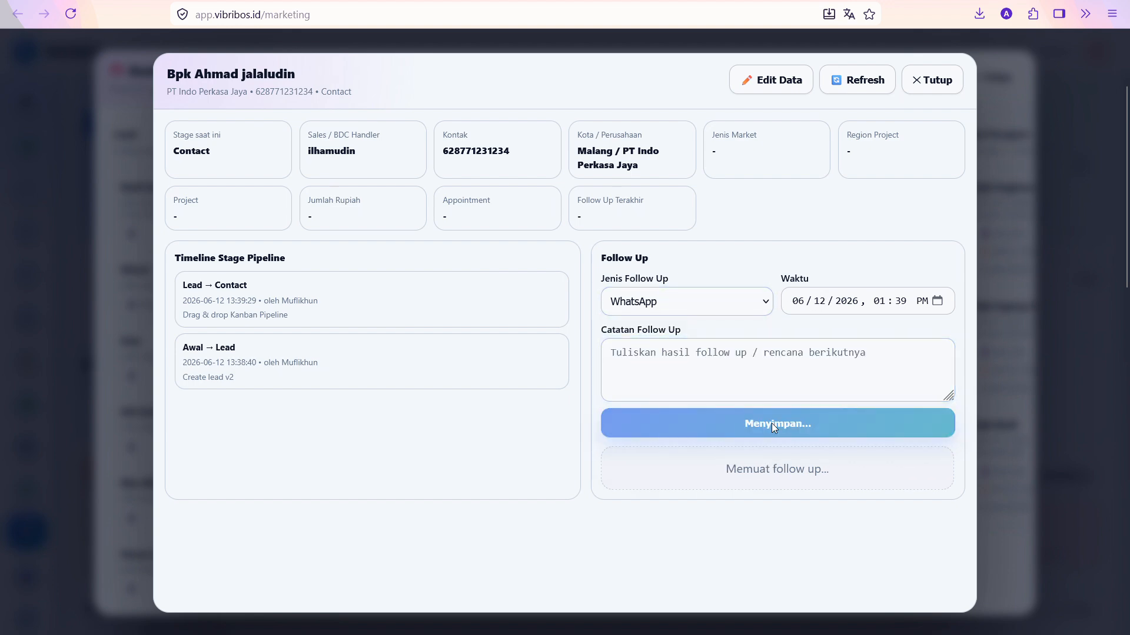
key("Return")
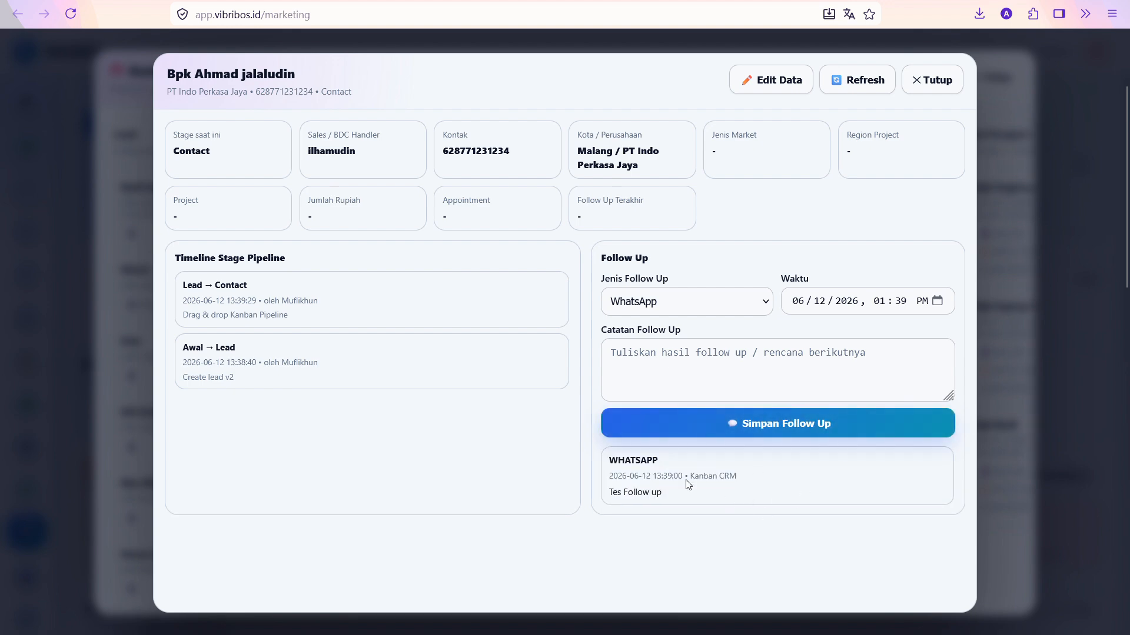
Drag the card to Appointment, scheduling it for 12 June 2026 at 13:00
left_click(931, 82)
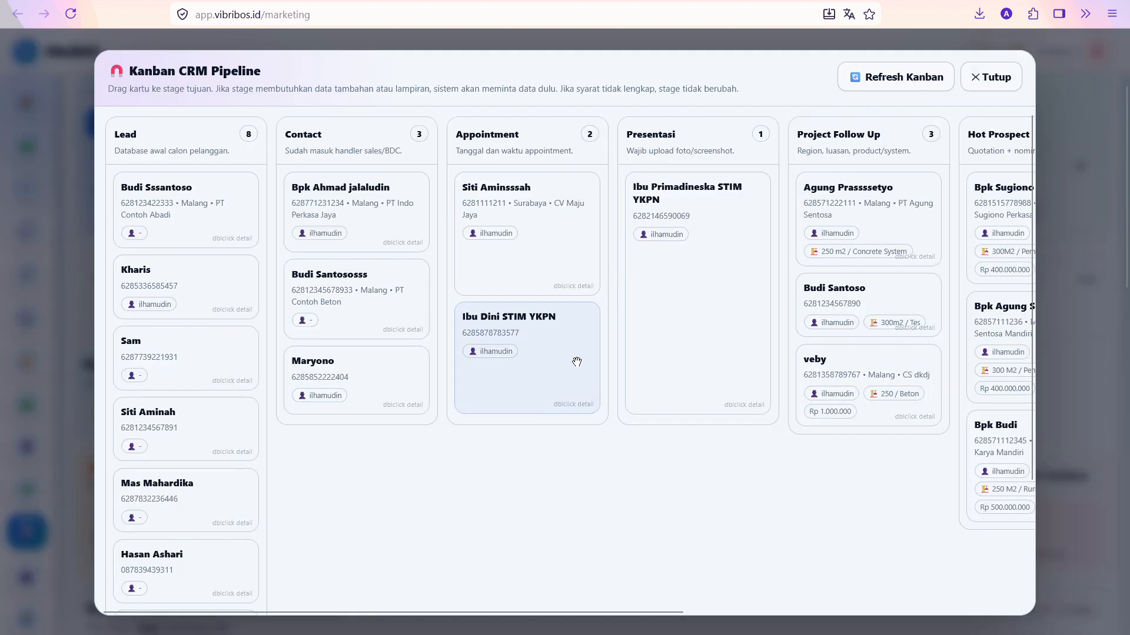
left_click_drag(339, 220, 508, 213)
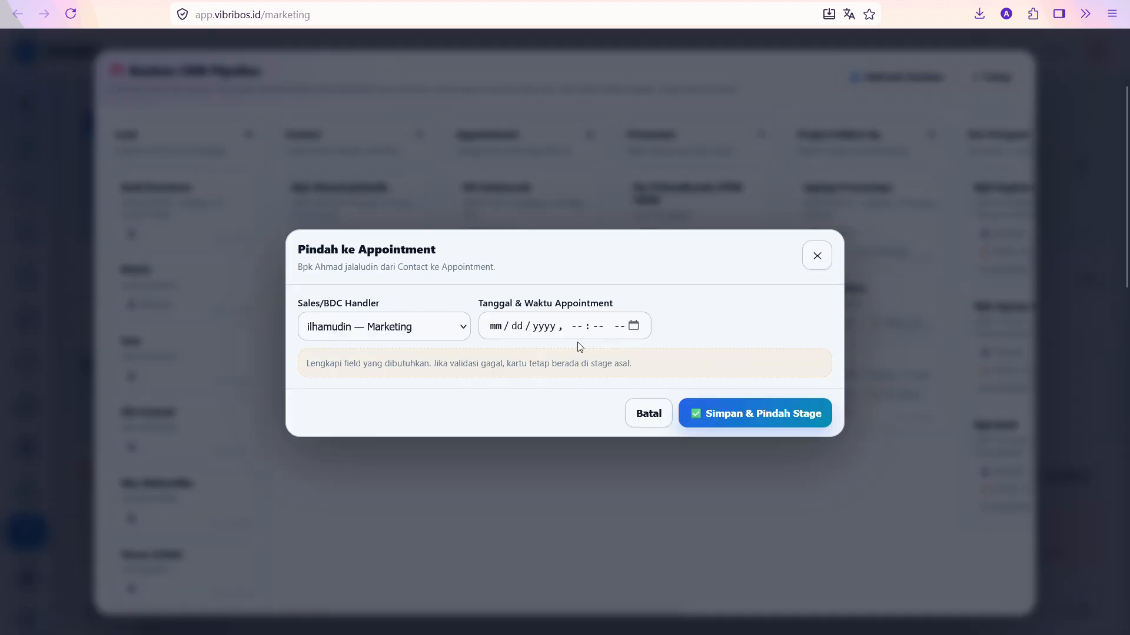
left_click(639, 331)
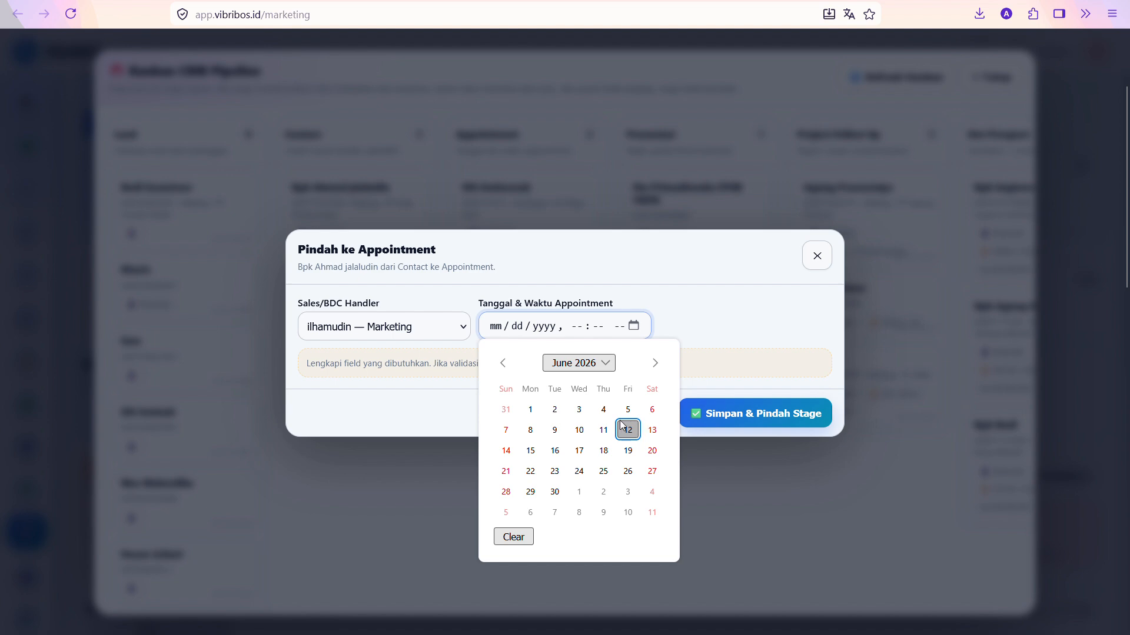
key("ctrl+Tab")
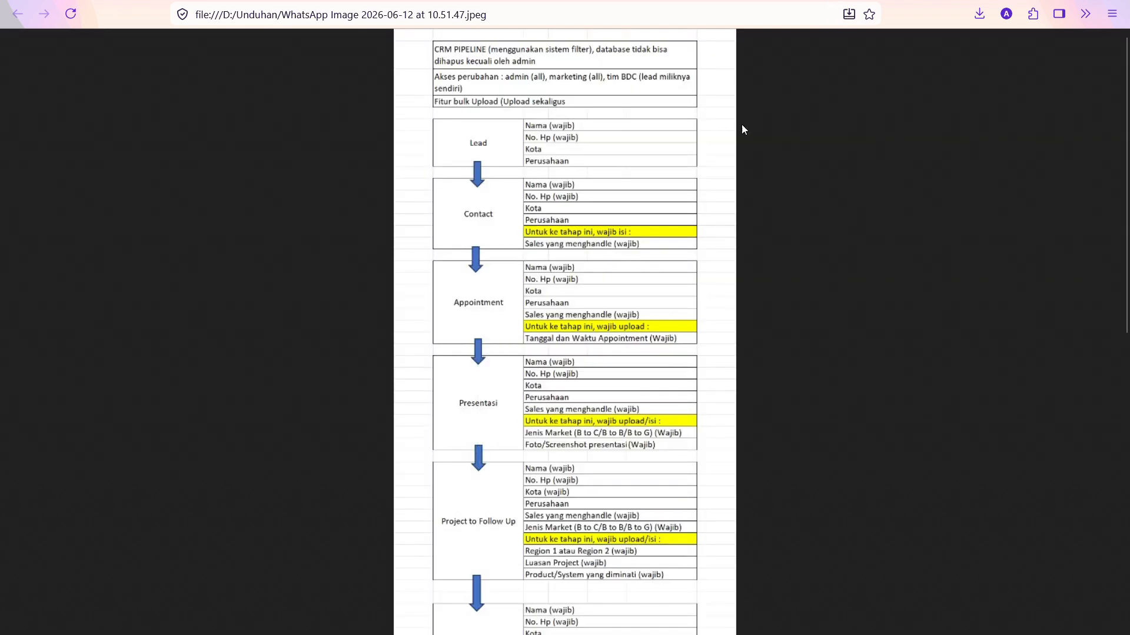
key("ctrl+shift+Tab")
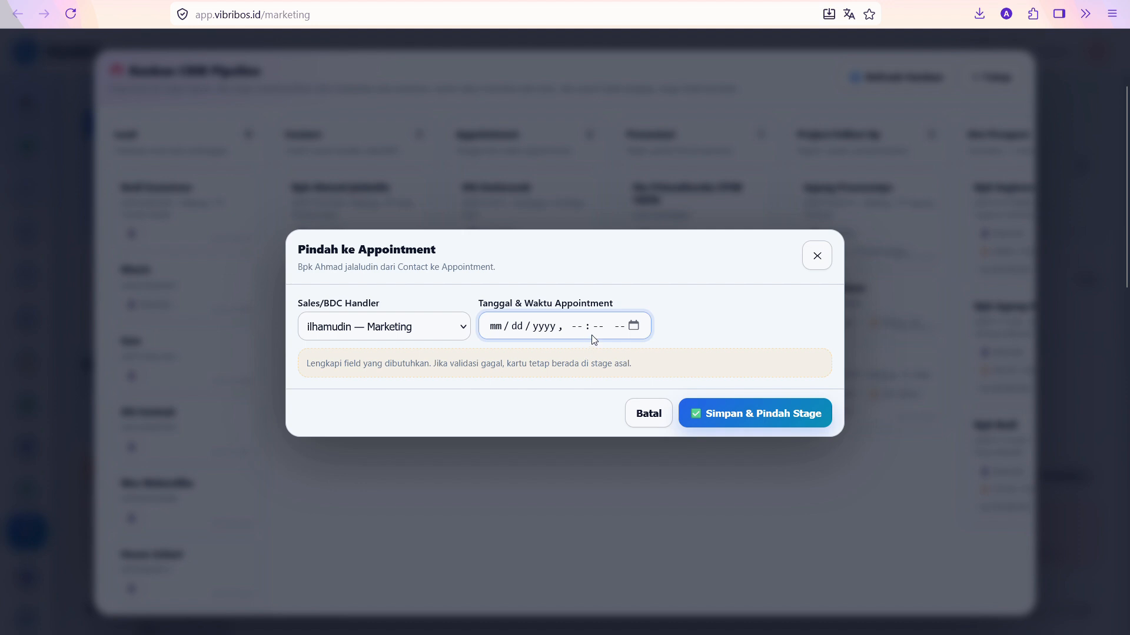
left_click(633, 327)
left_click(632, 430)
left_click(577, 327)
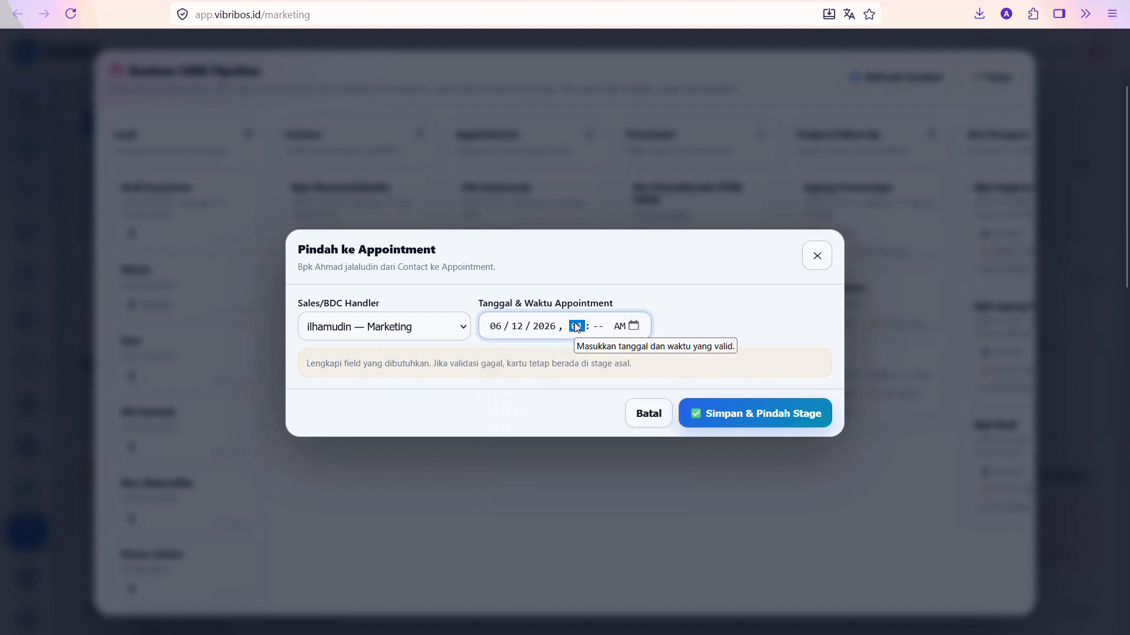
type("3")
type("00")
left_click(732, 412)
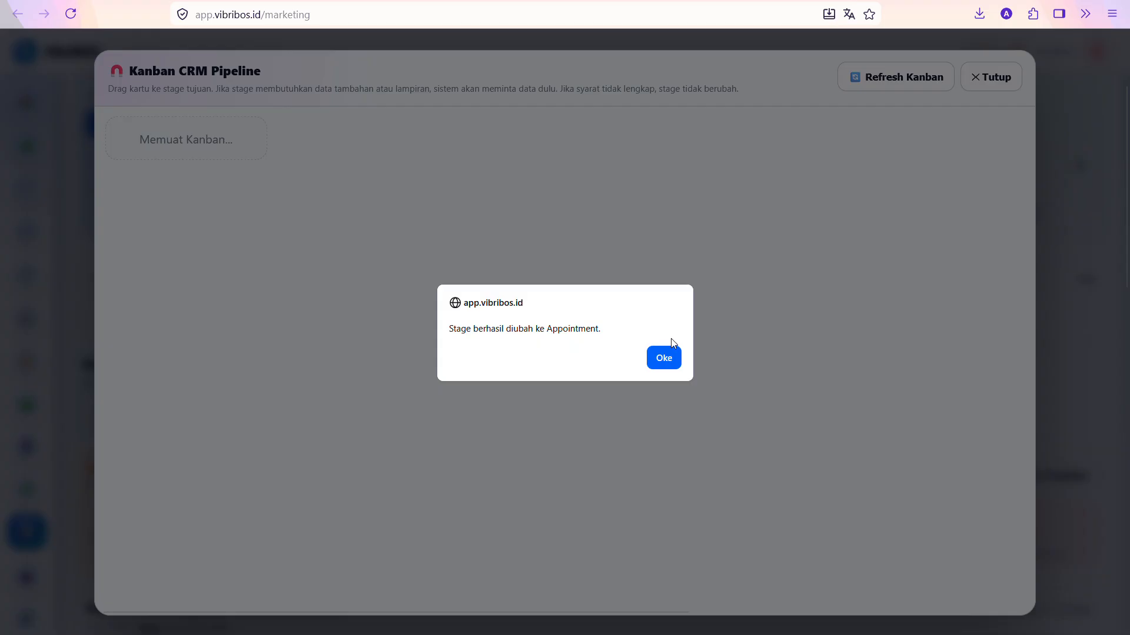
left_click(665, 357)
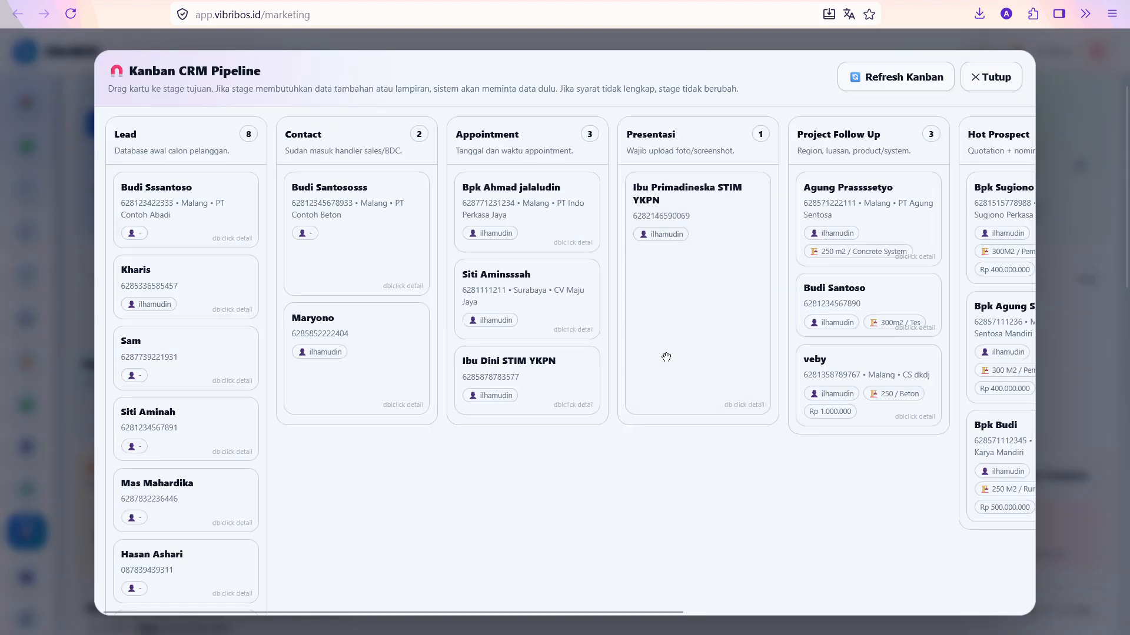
Save a Meeting-type follow-up noted 'Tes Meeting untuk Follow Up' in the card's details
double_click(521, 199)
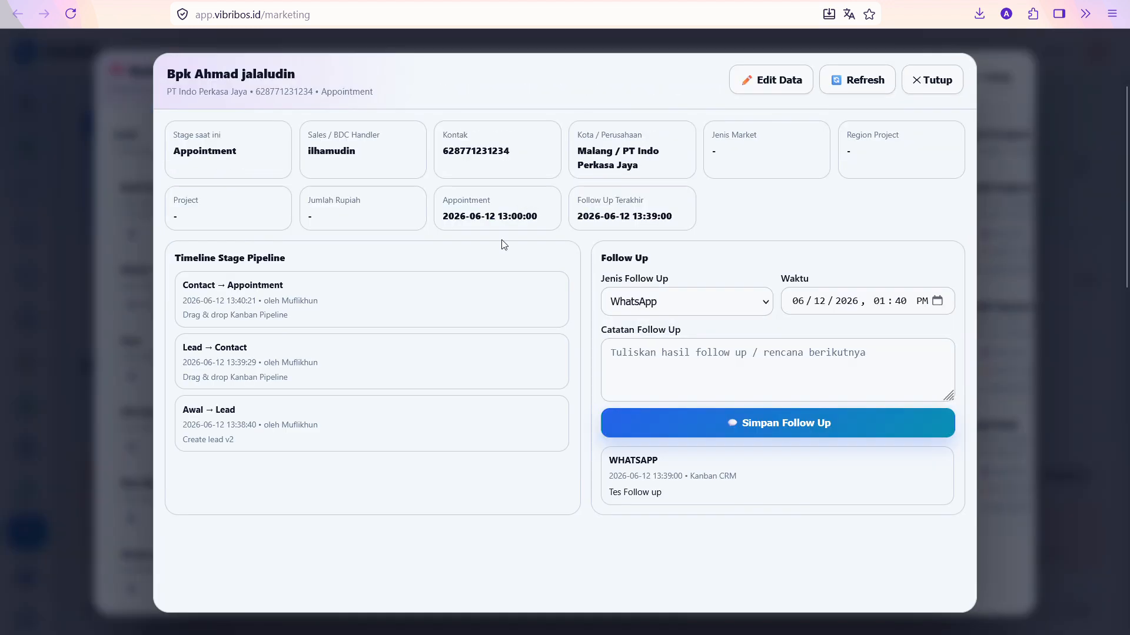
double_click(454, 215)
left_click(591, 215)
left_click(650, 306)
left_click(644, 370)
left_click(676, 367)
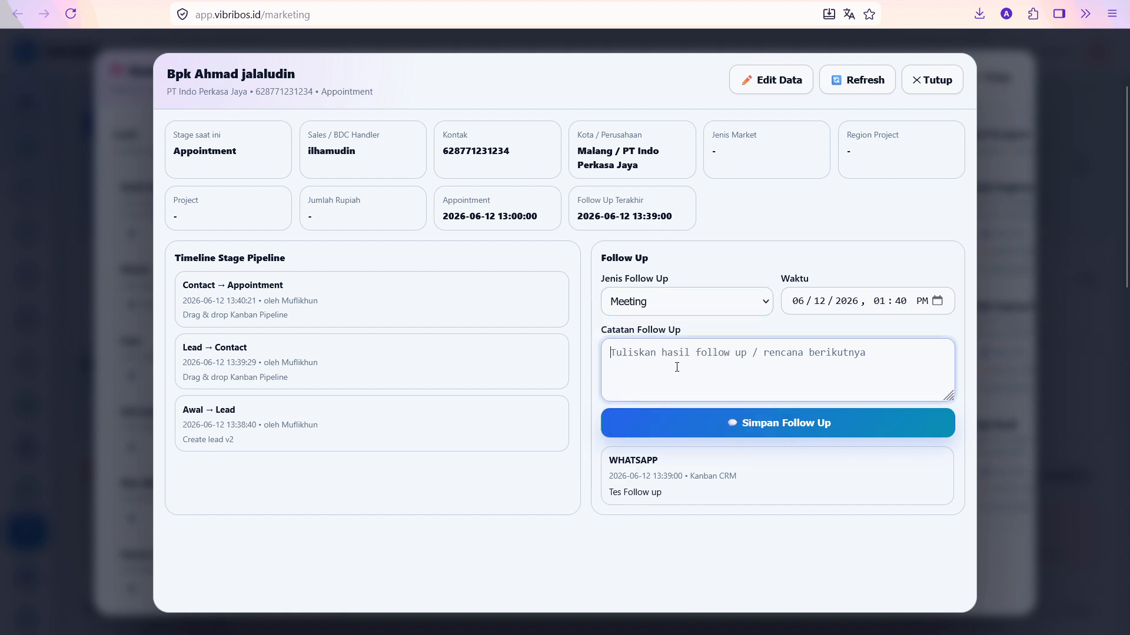
type("Tes Me")
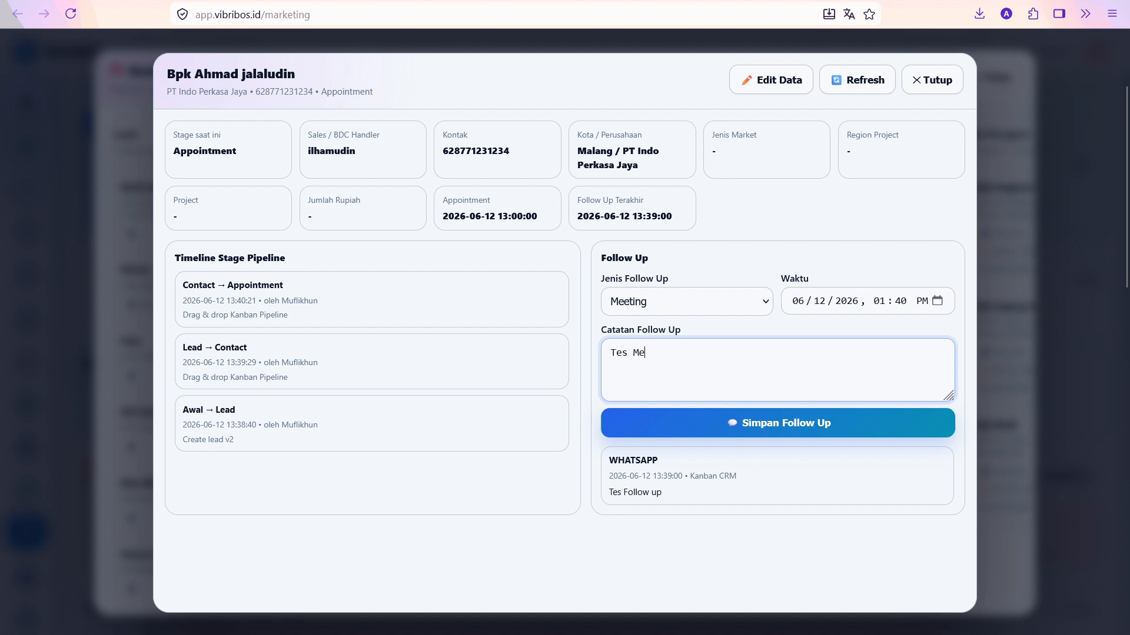
type("eting untuk Follow Up")
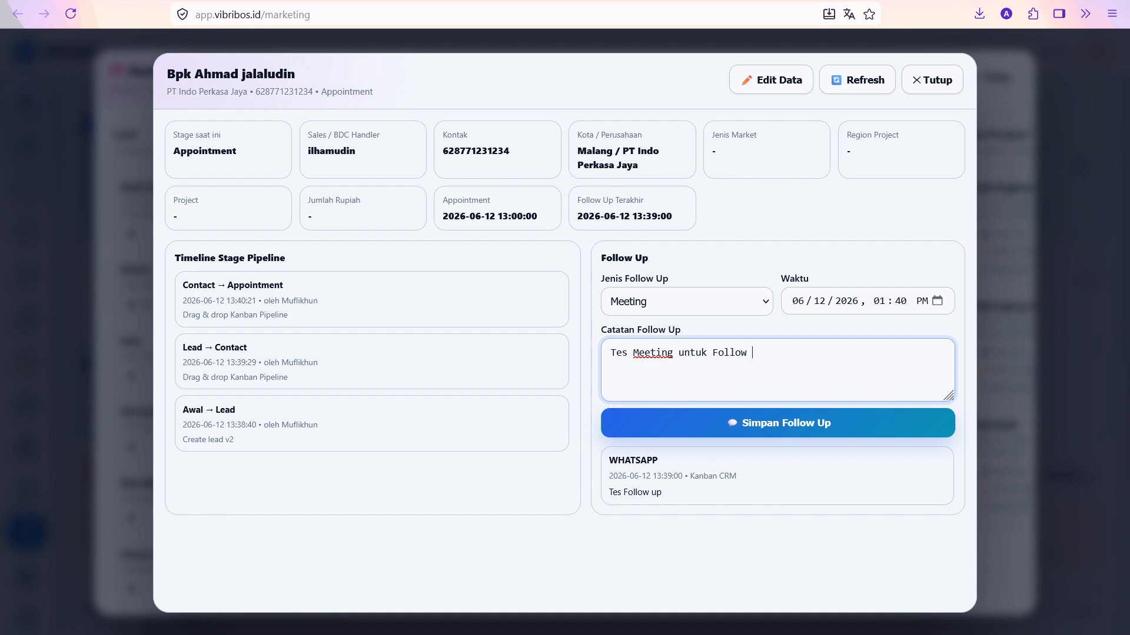
left_click(770, 424)
key("Return")
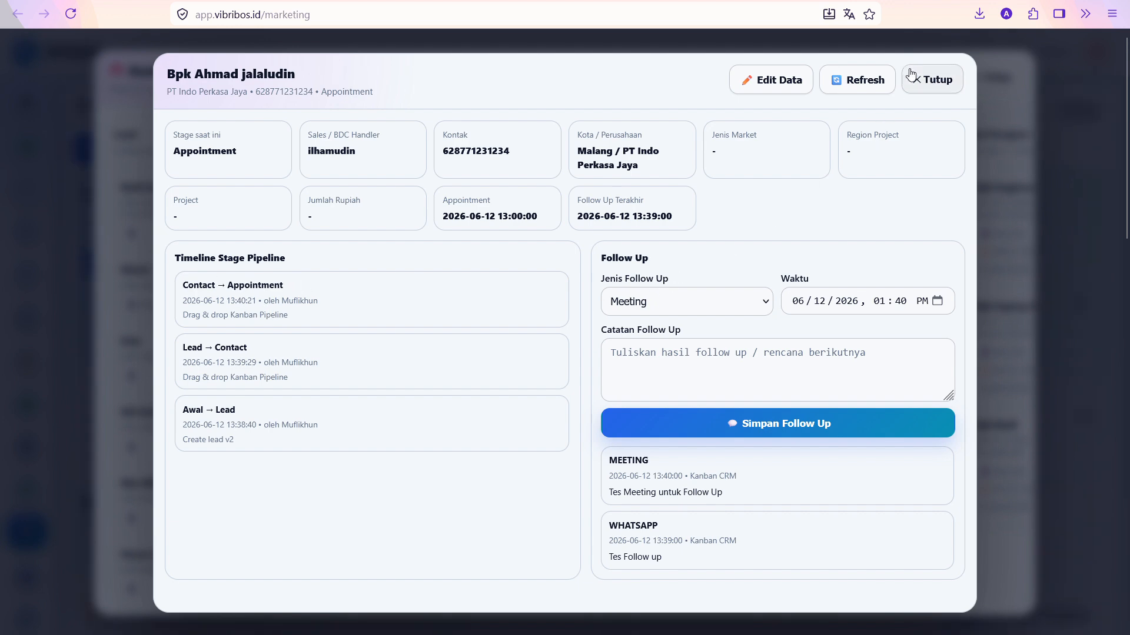
left_click(934, 79)
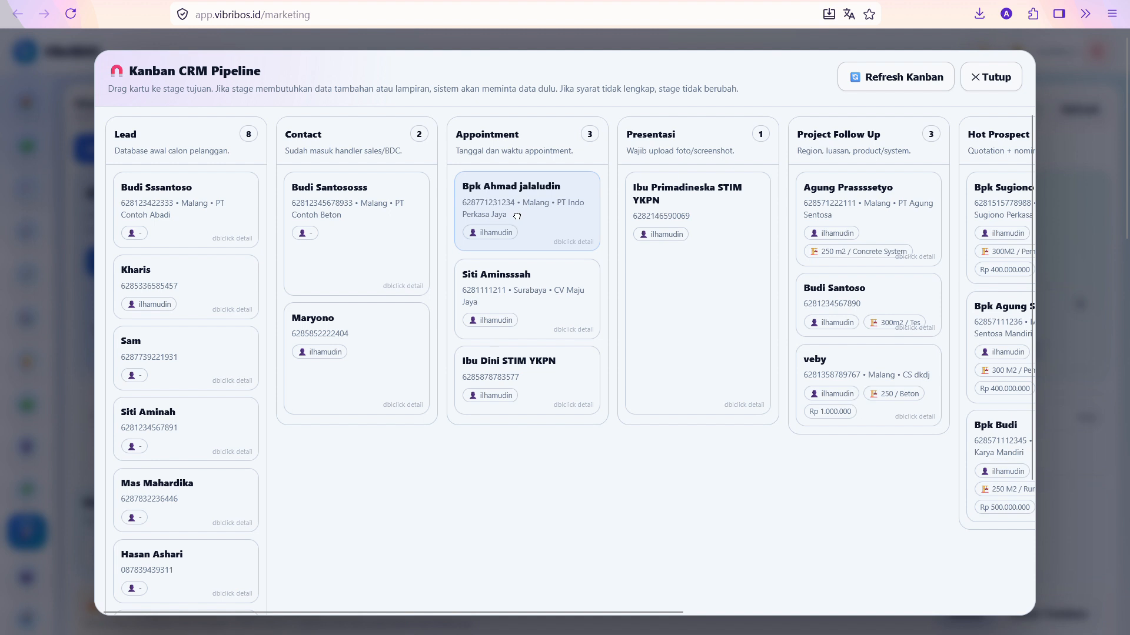
Move the PT Indo Perkasa Jaya card to Presentasi with market type B to C and a PNG image attached
left_click_drag(565, 242, 701, 271)
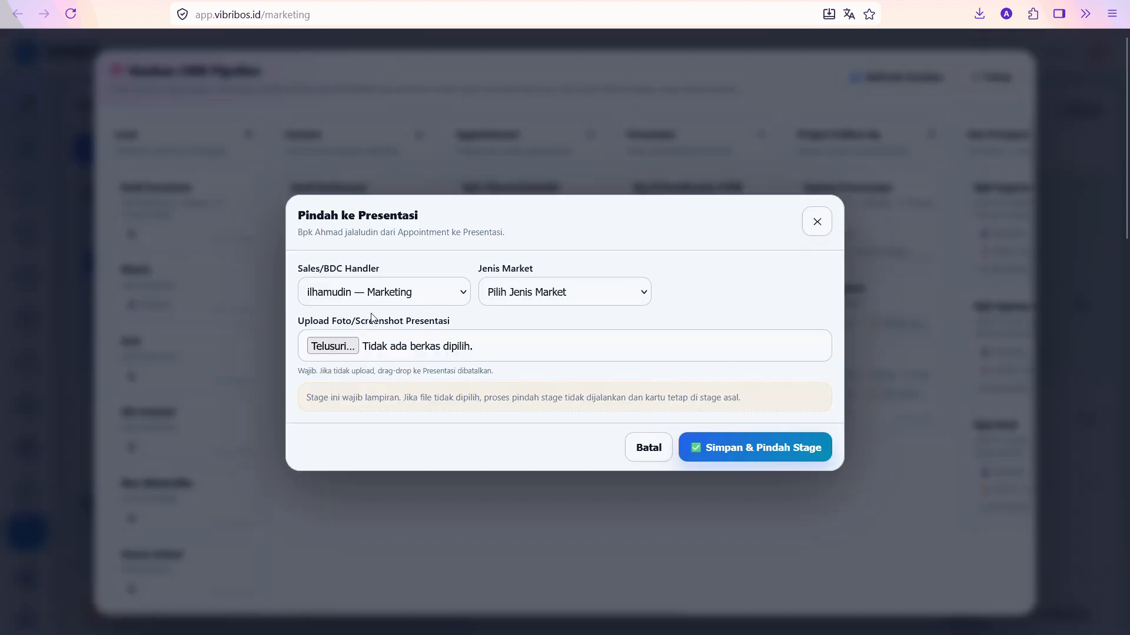
left_click(376, 294)
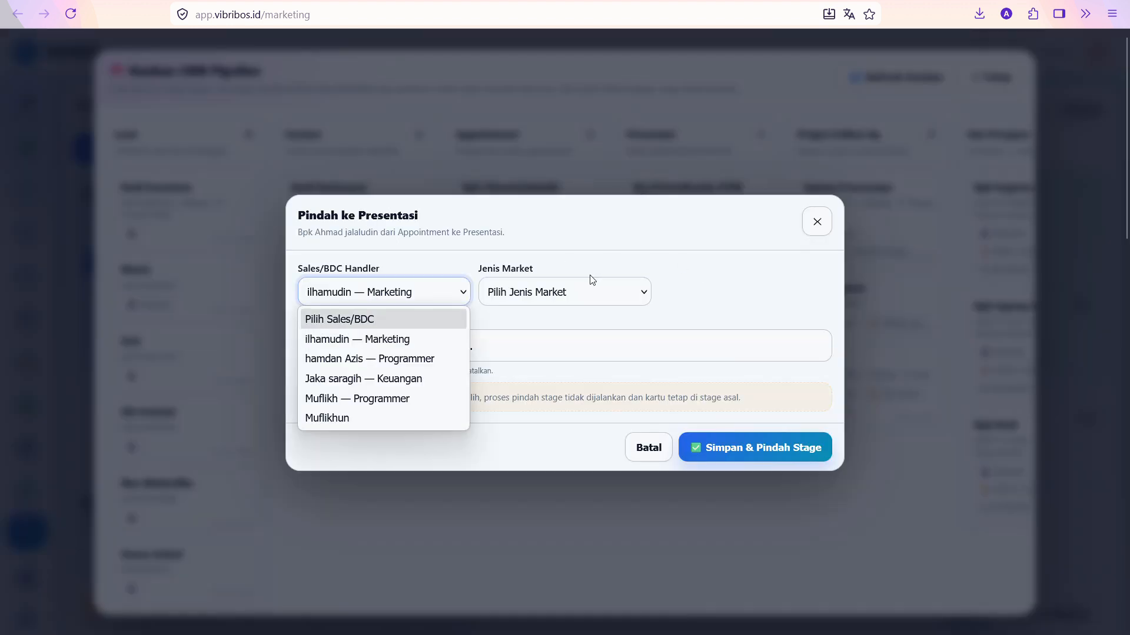
left_click(579, 303)
left_click(577, 298)
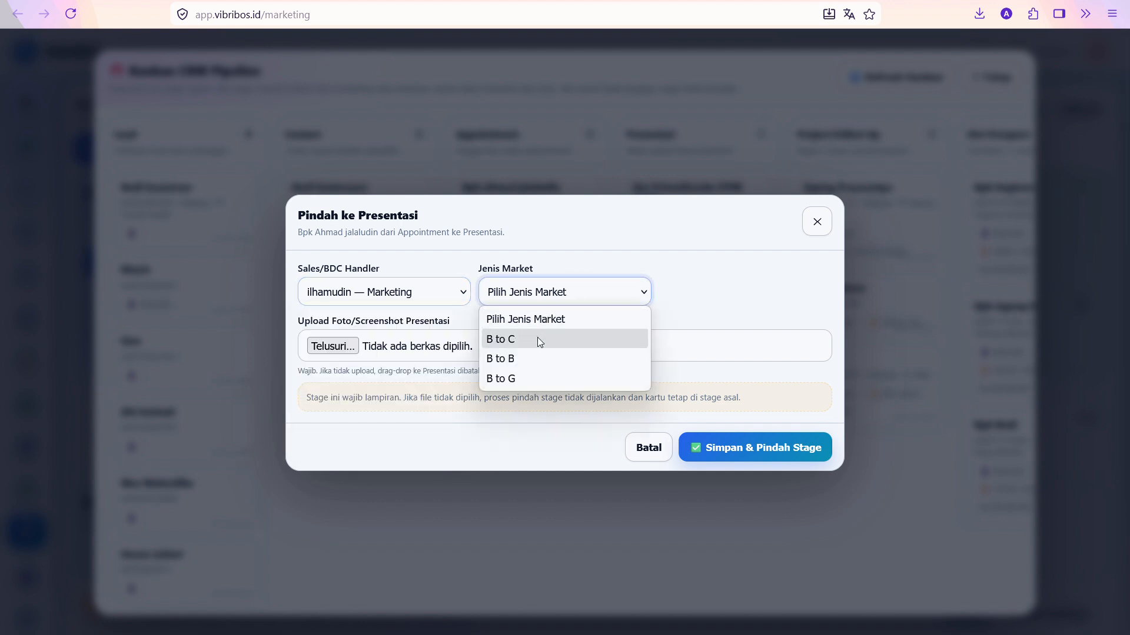
left_click(531, 340)
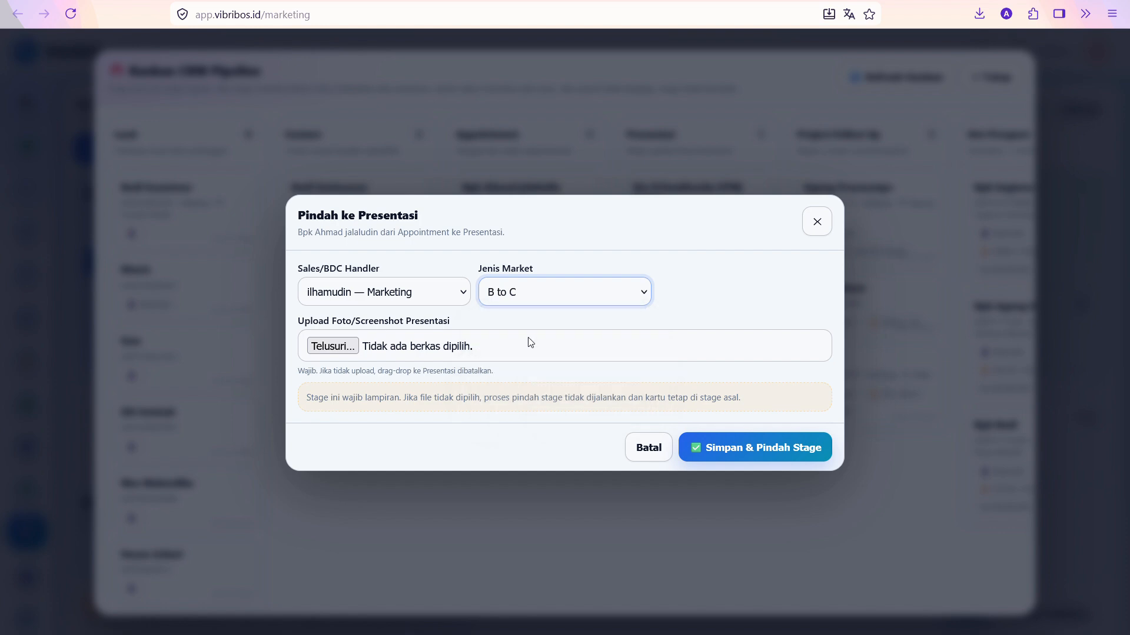
left_click(390, 350)
scroll(328, 235, "up", 10)
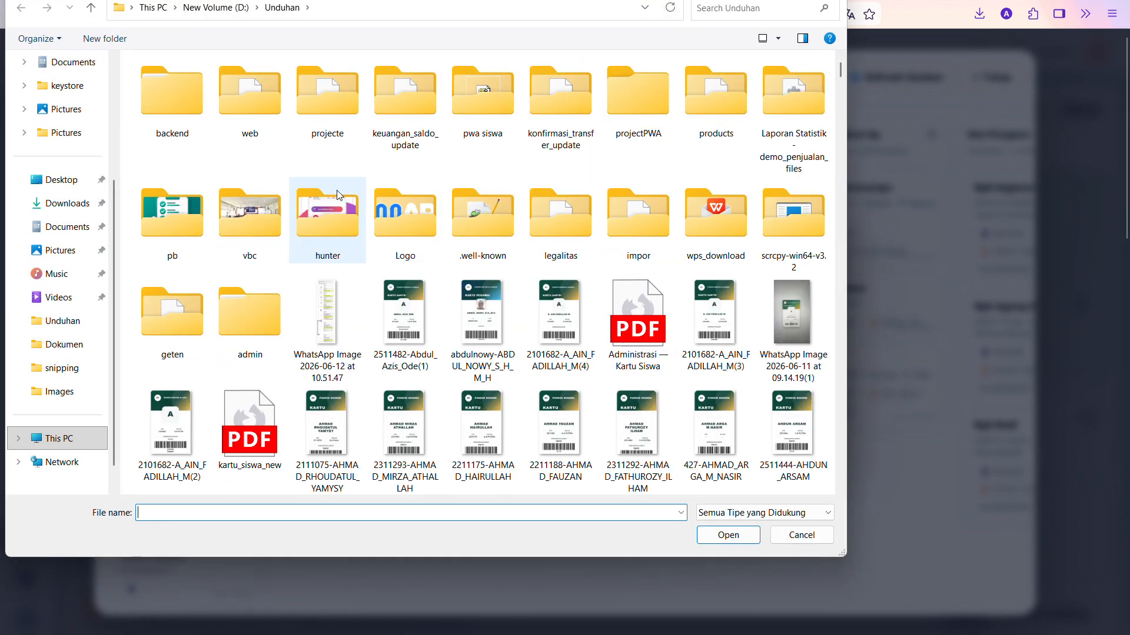
double_click(404, 312)
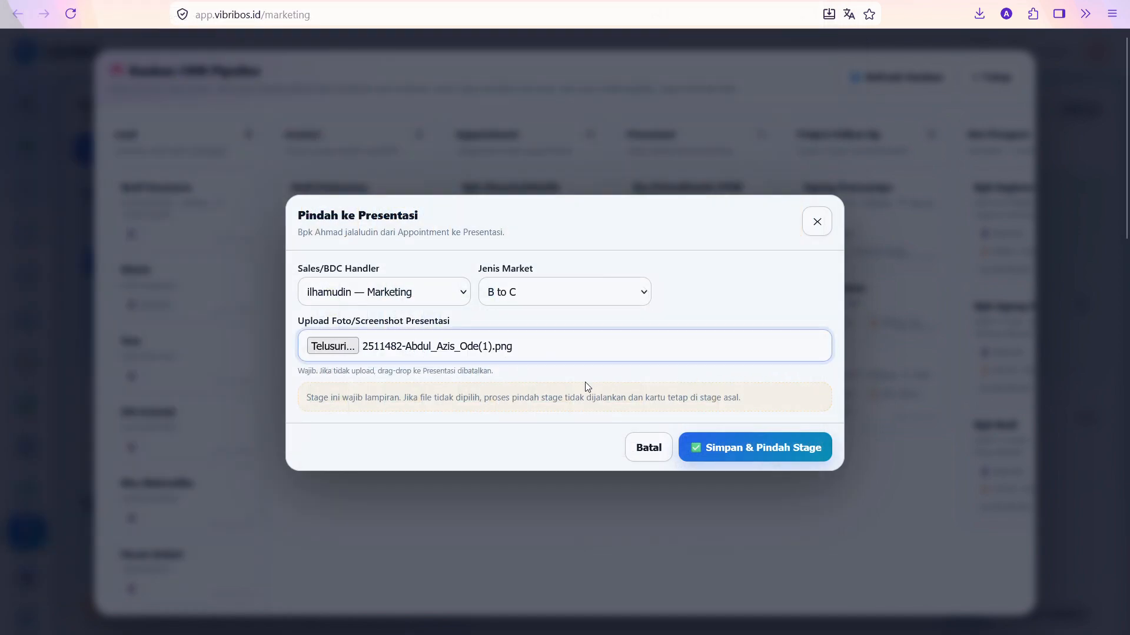
left_click(759, 449)
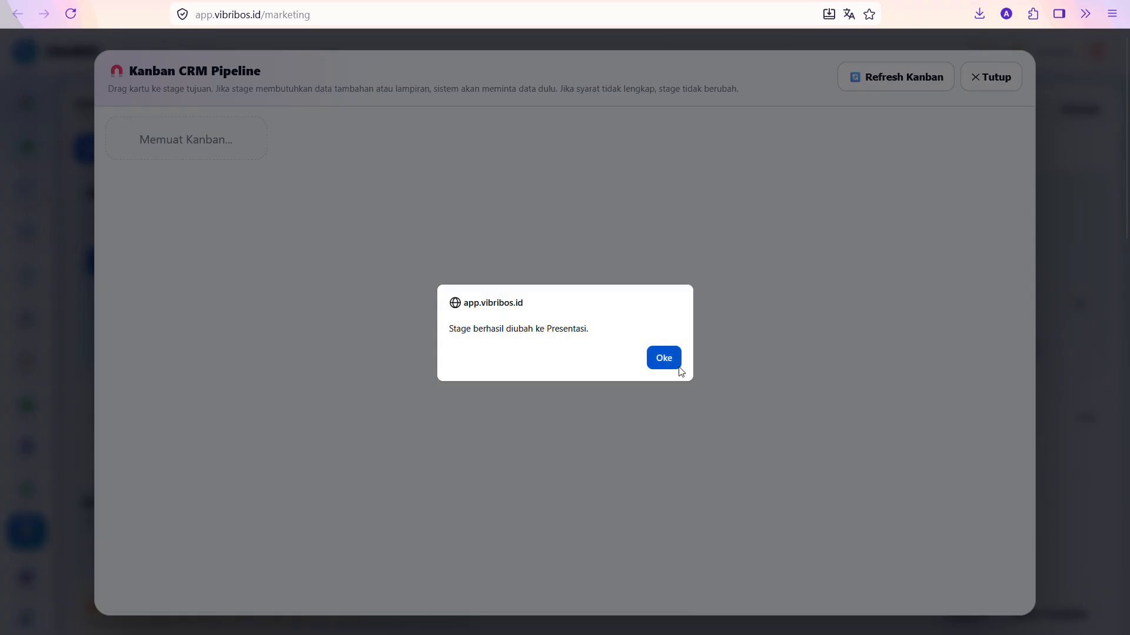
left_click(668, 357)
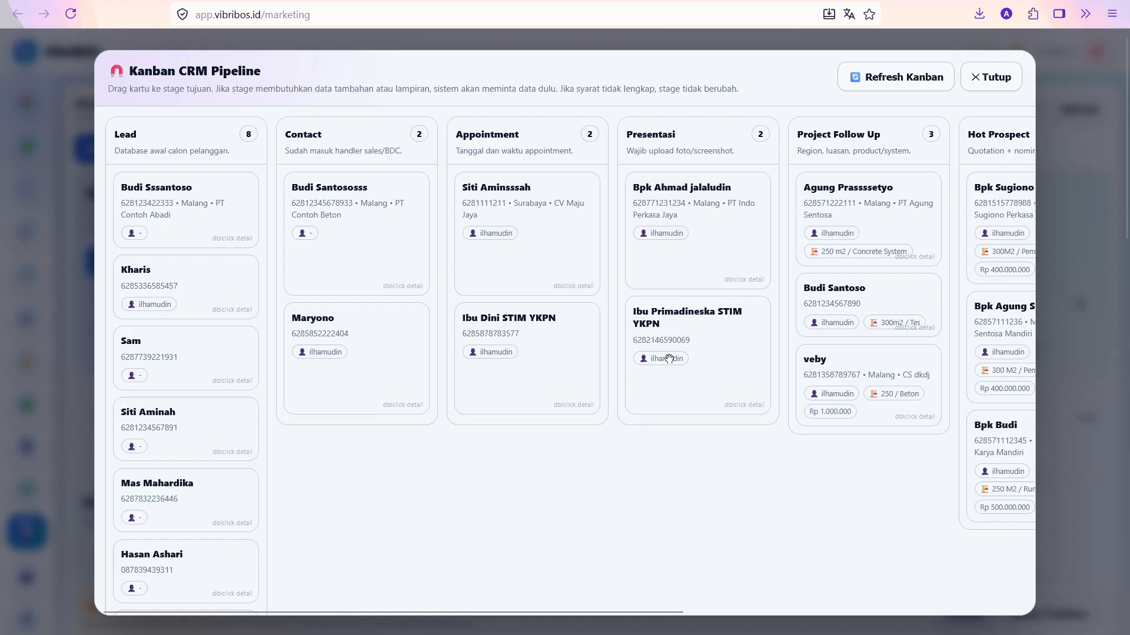
double_click(731, 219)
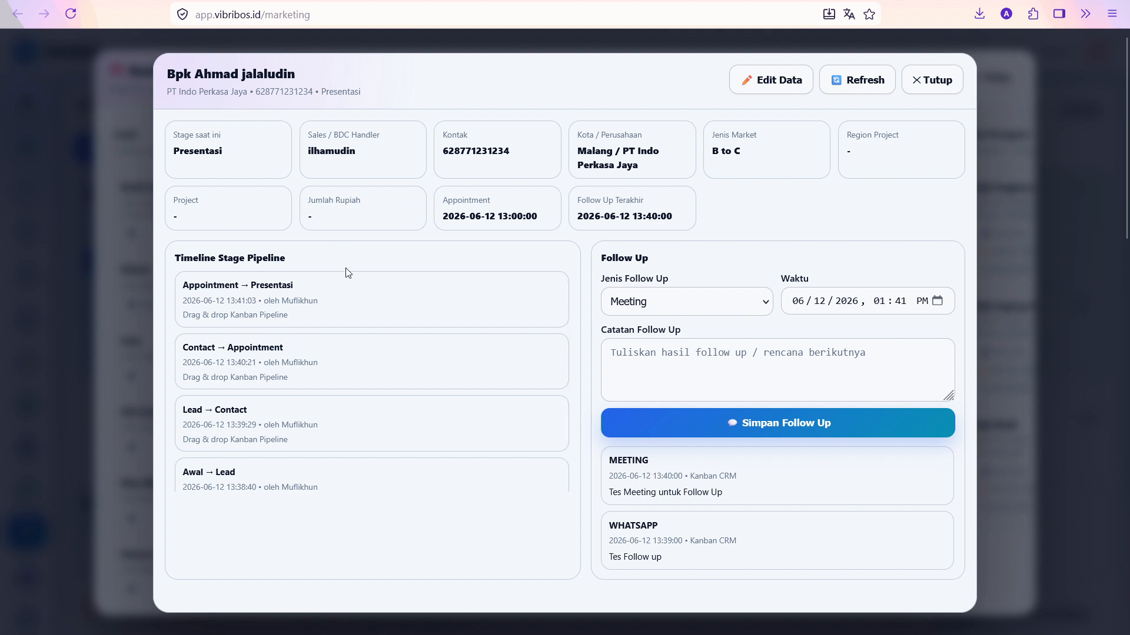
triple_click(223, 292)
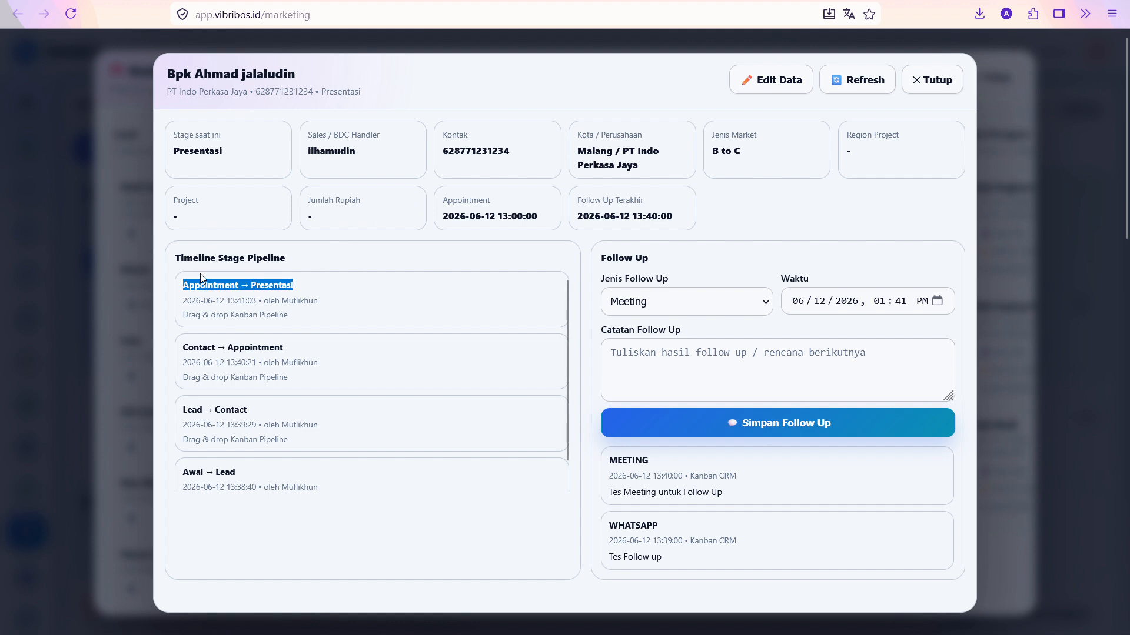
left_click(203, 282)
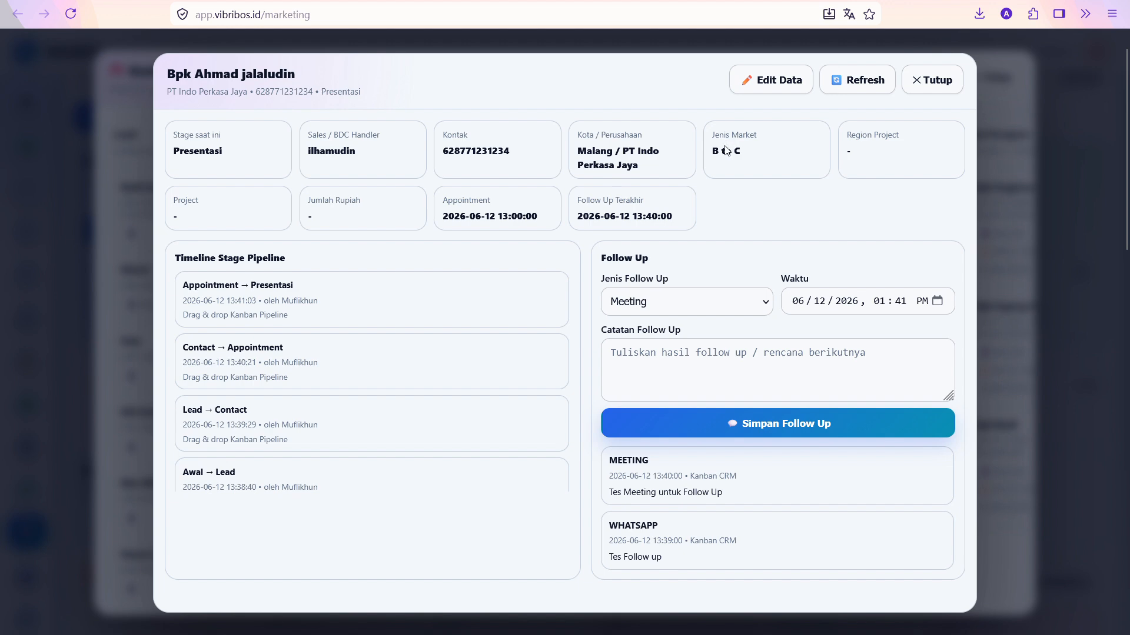
left_click(921, 79)
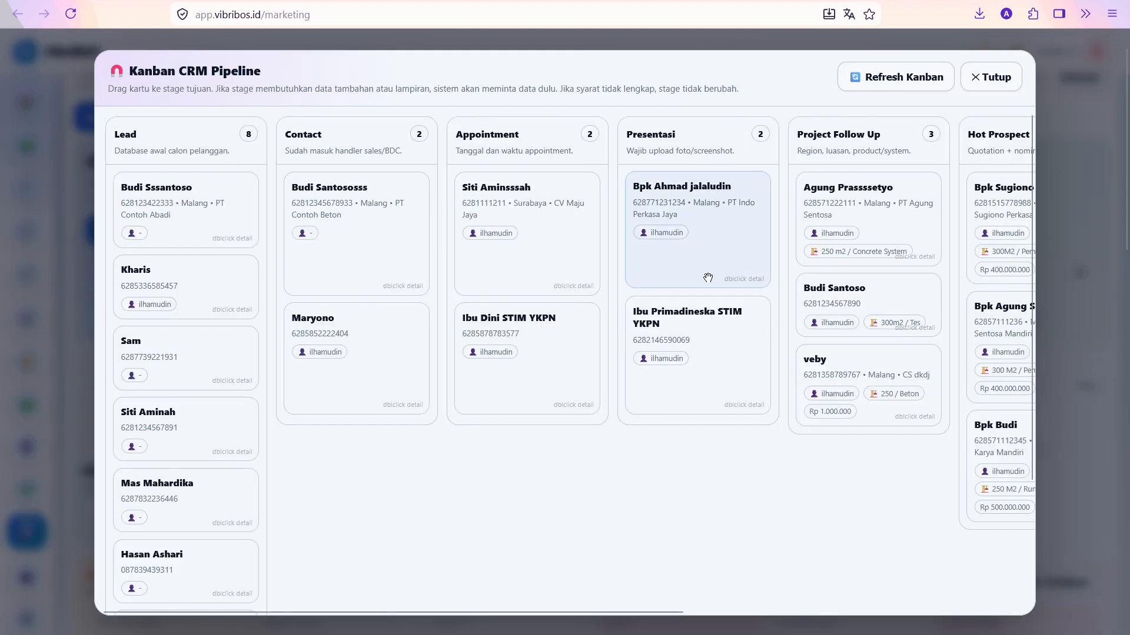
Move the lead's card to Project Follow Up with Region 1, area '400 M2' and product 'Sistem Produk'
scroll(712, 259, "right", 5)
scroll(710, 259, "right", 4)
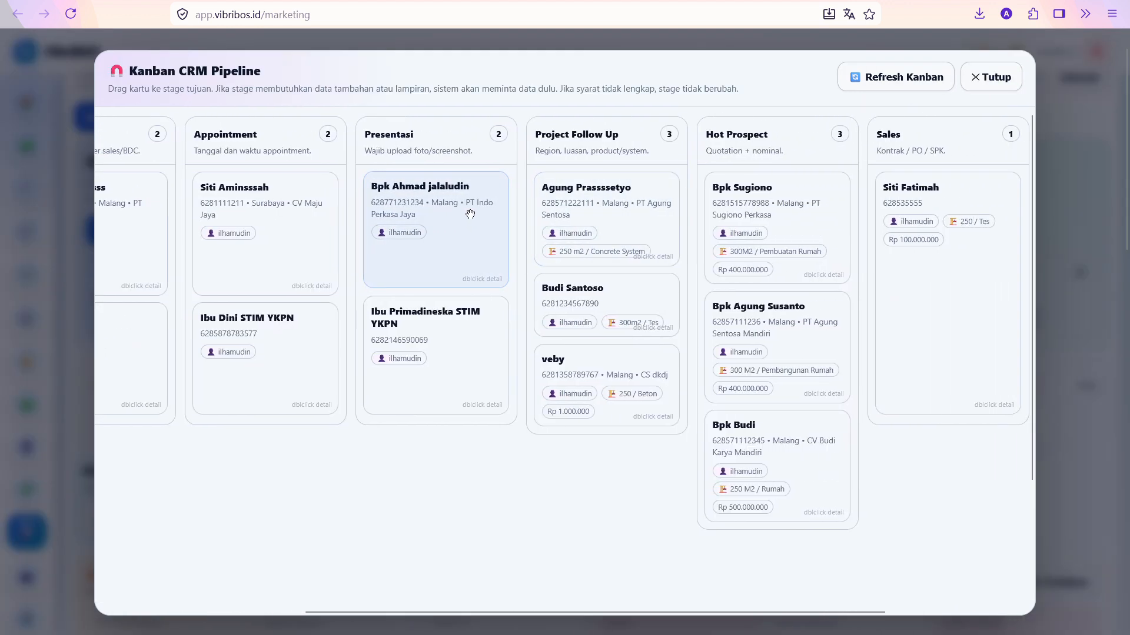
left_click_drag(396, 216, 570, 220)
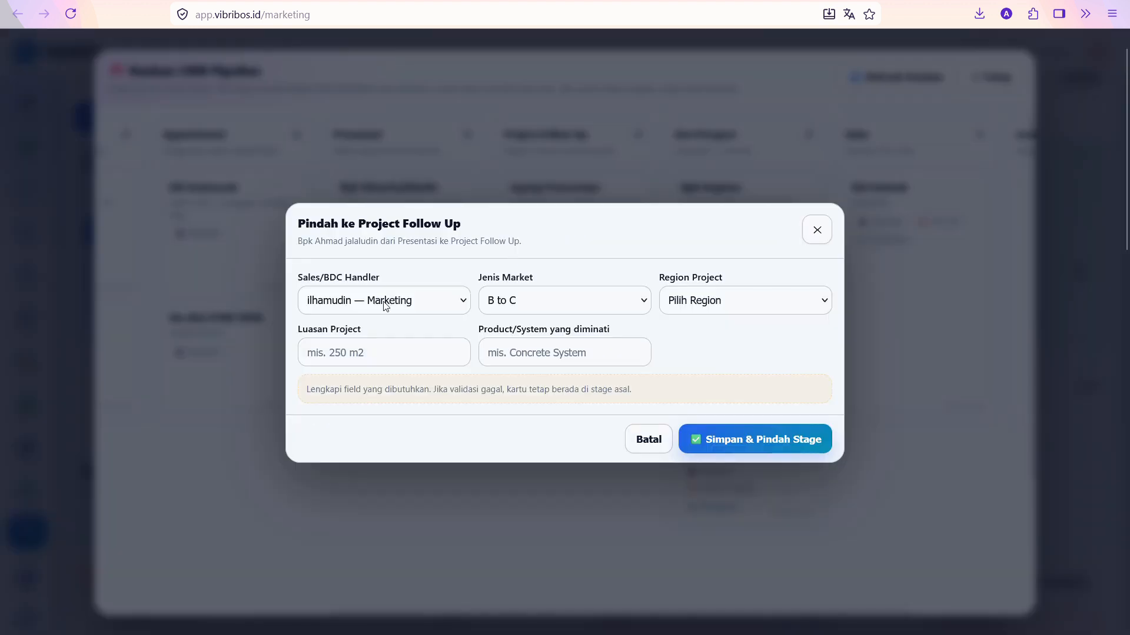
left_click(740, 307)
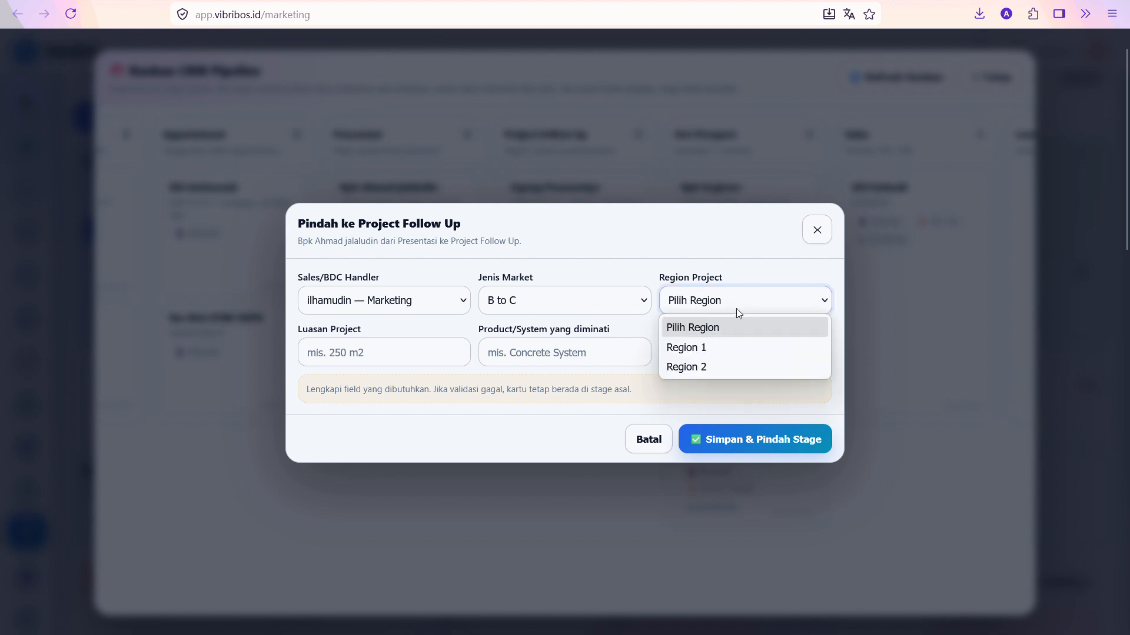
left_click(713, 346)
left_click(421, 344)
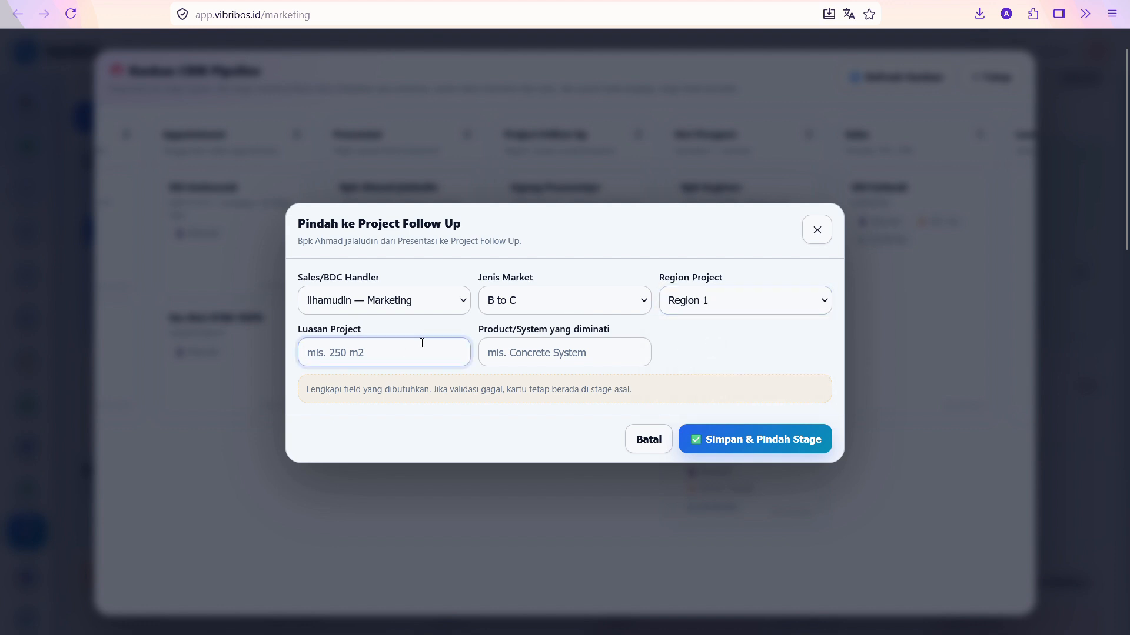
type("400 M2")
left_click(528, 360)
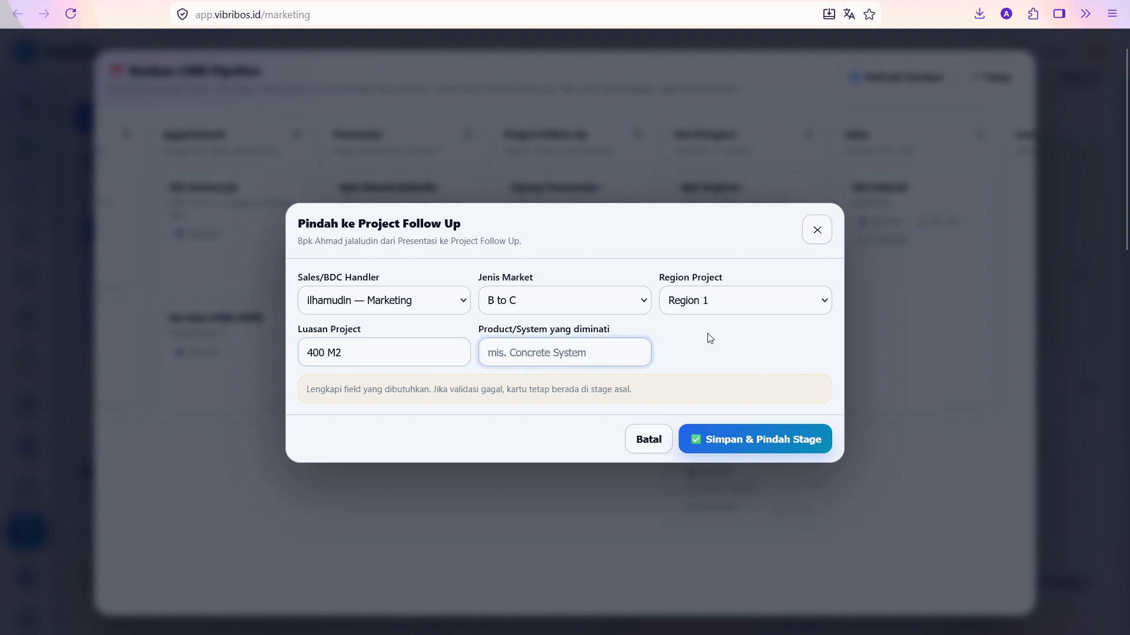
type("Sistem Produk A")
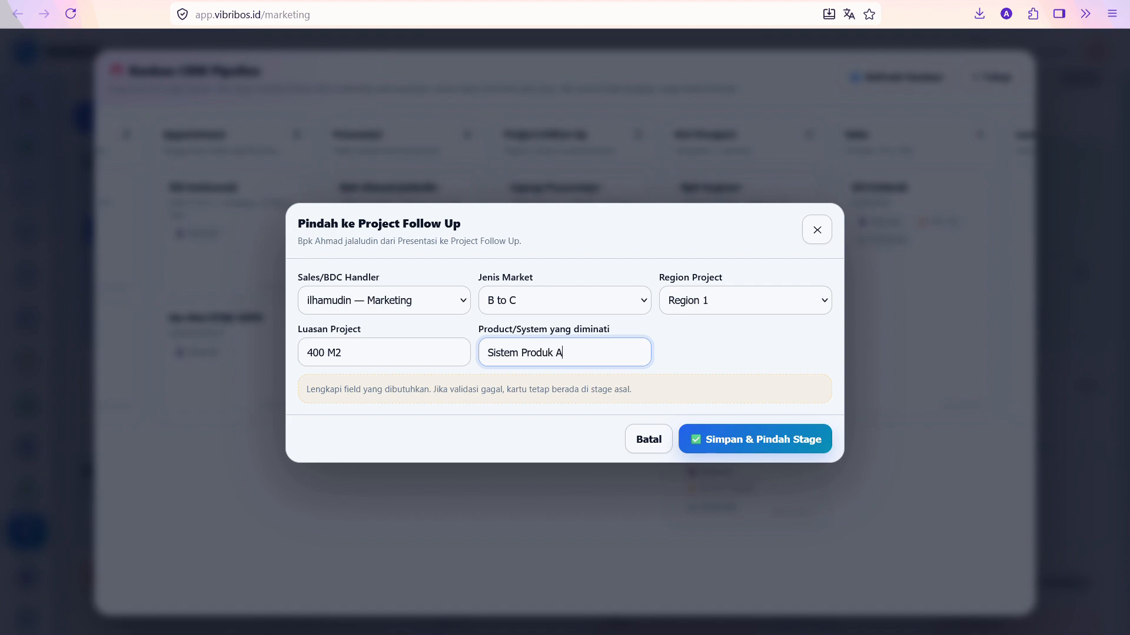
left_click(715, 448)
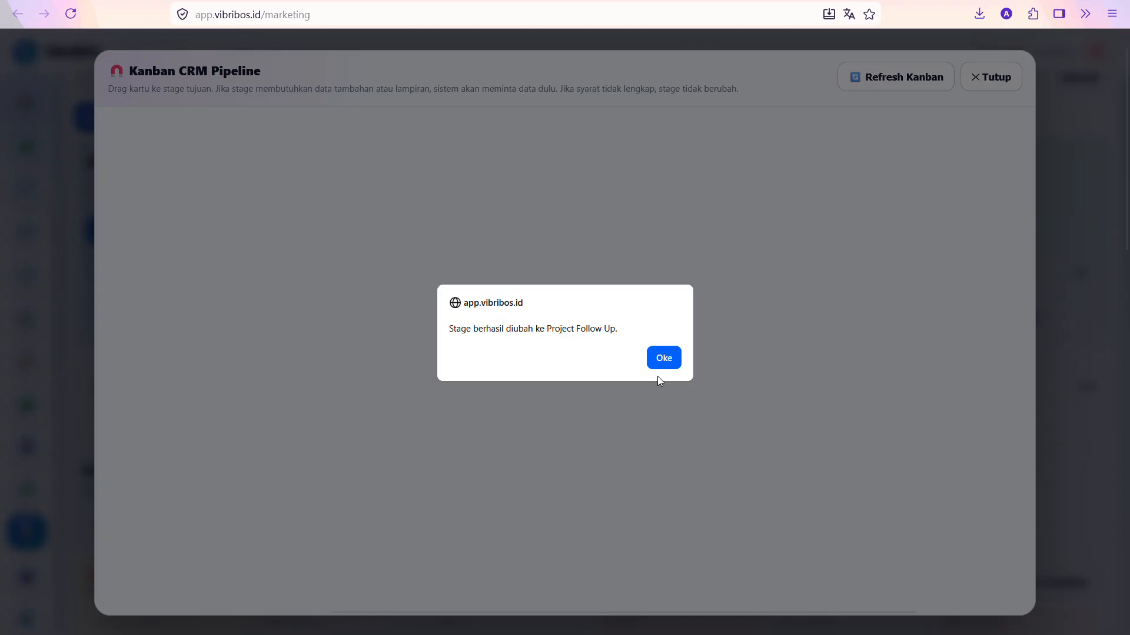
left_click(665, 362)
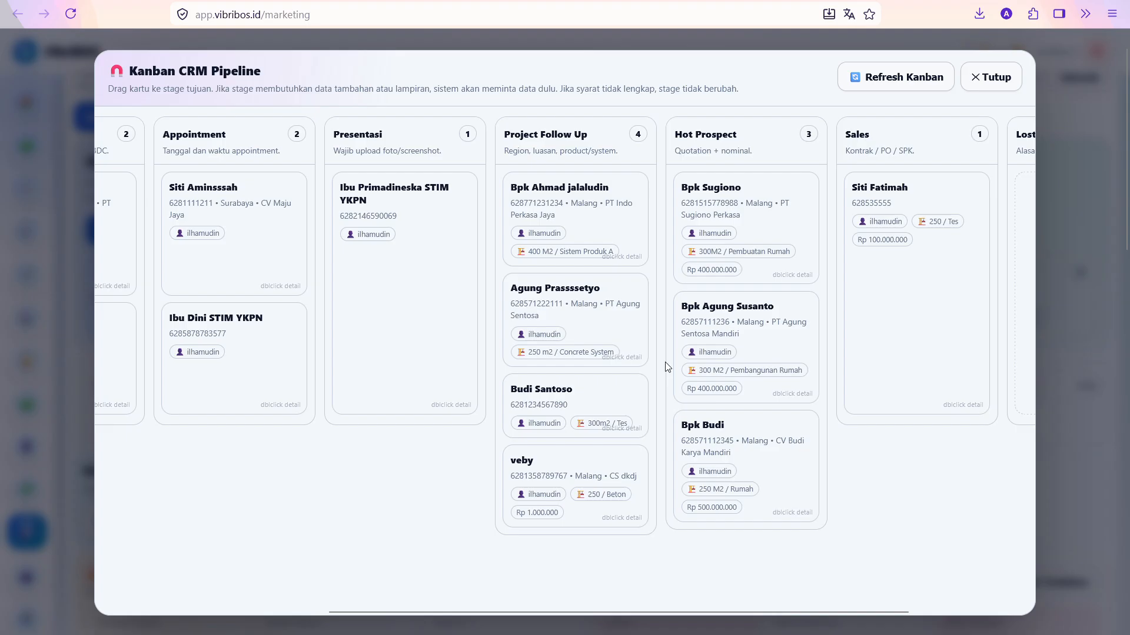
Check the stage timeline of the first Hot Prospect lead, then close its details
double_click(773, 209)
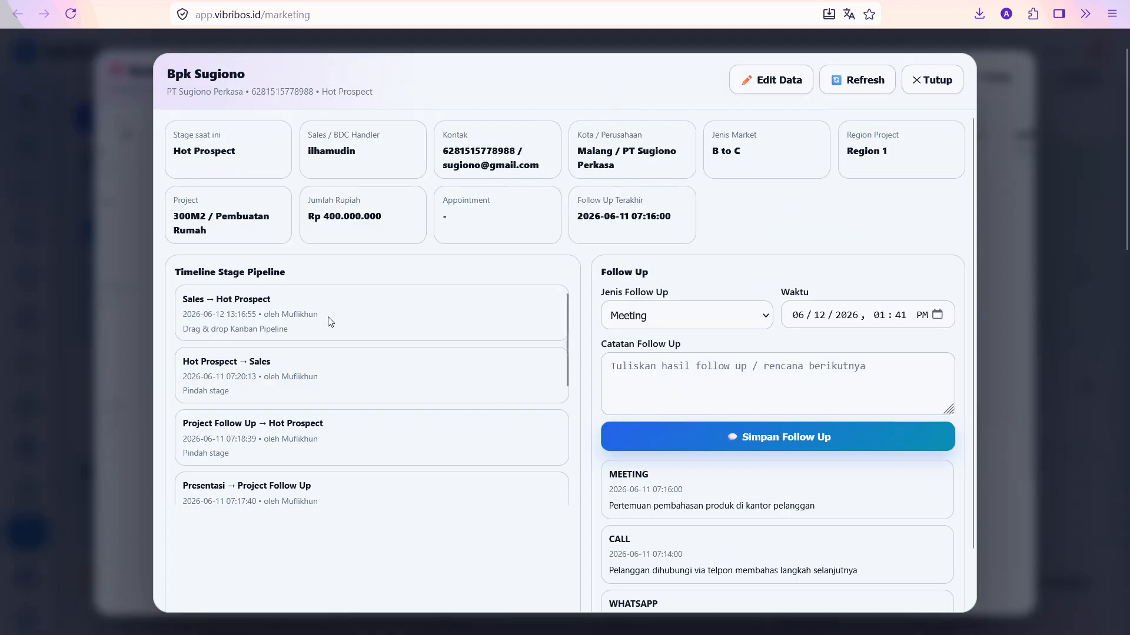
triple_click(208, 298)
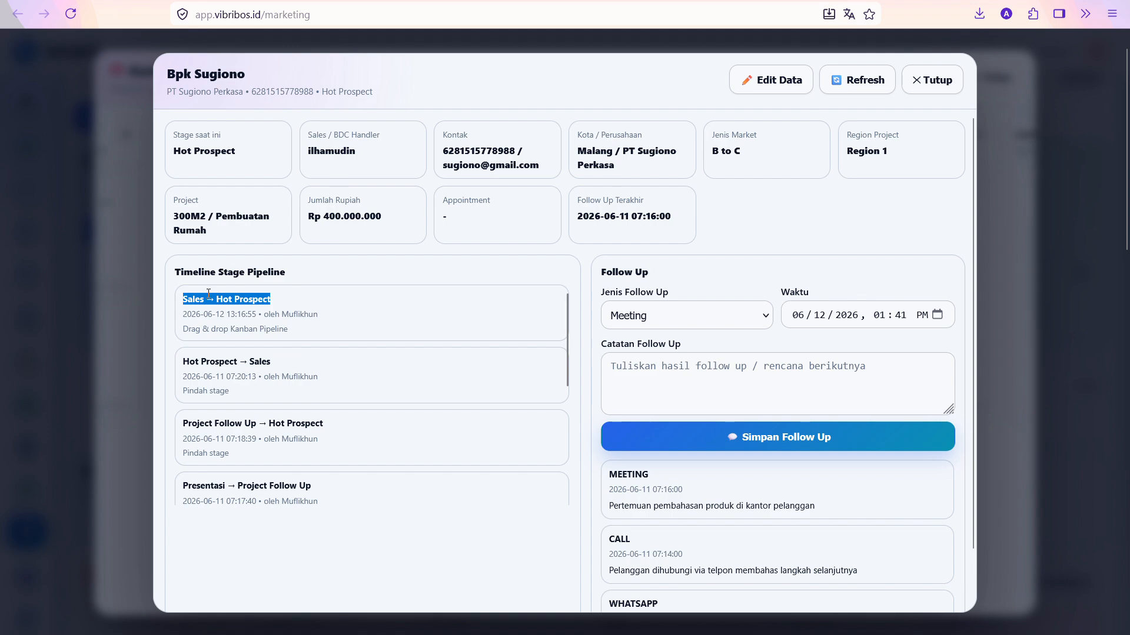
left_click(936, 81)
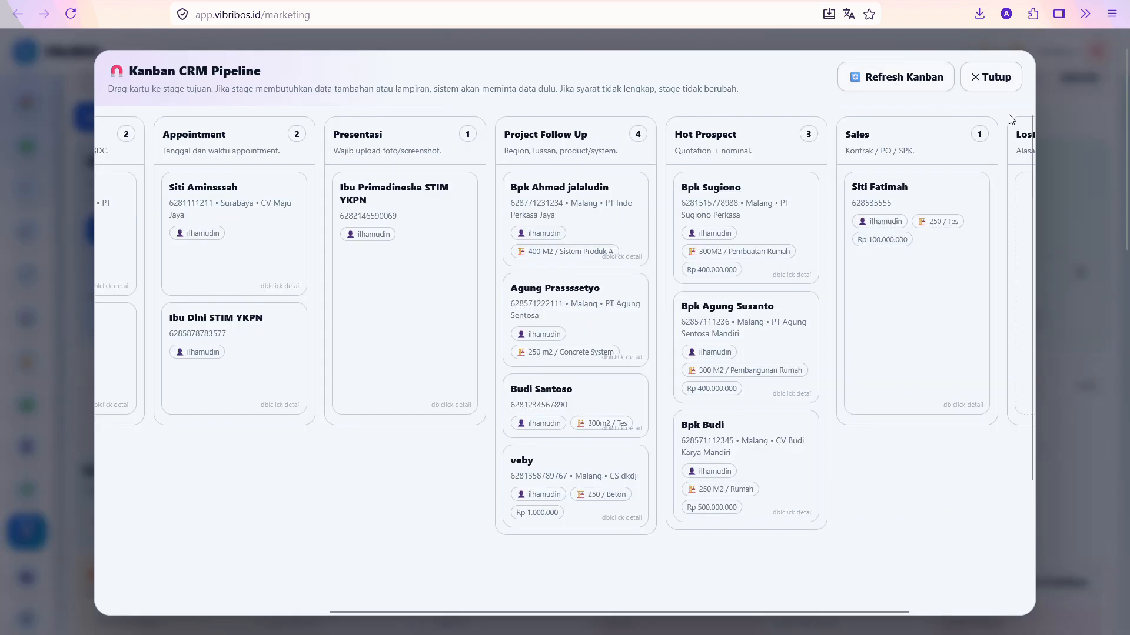
Close the Kanban board and scroll back to the CRM Pipeline table
left_click(1003, 78)
scroll(589, 392, "down", 7)
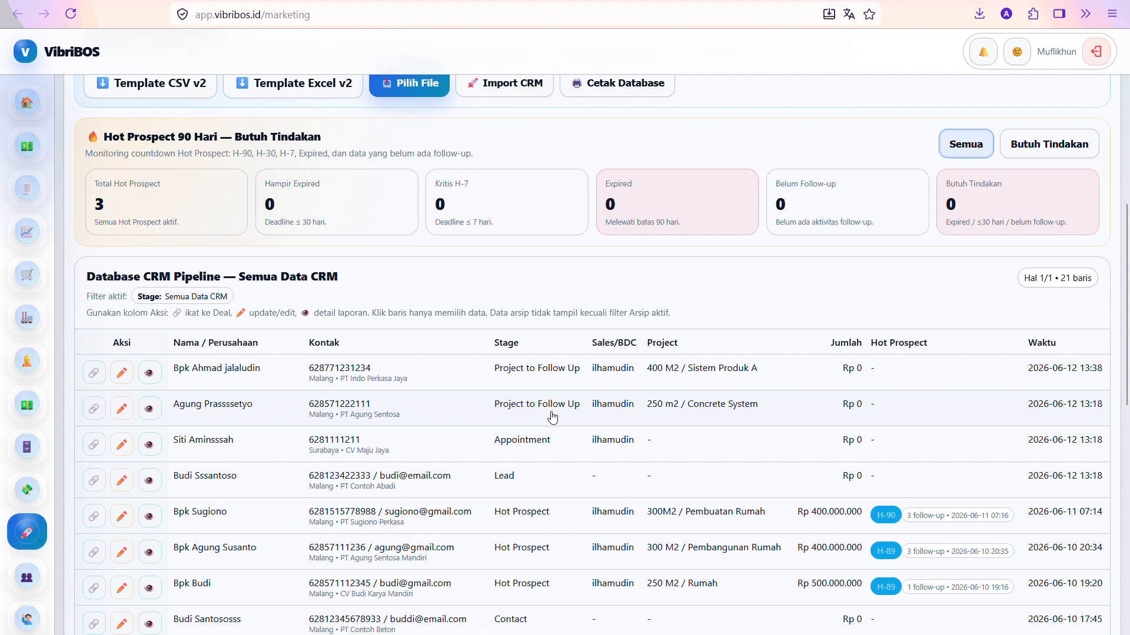
scroll(378, 210, "up", 3)
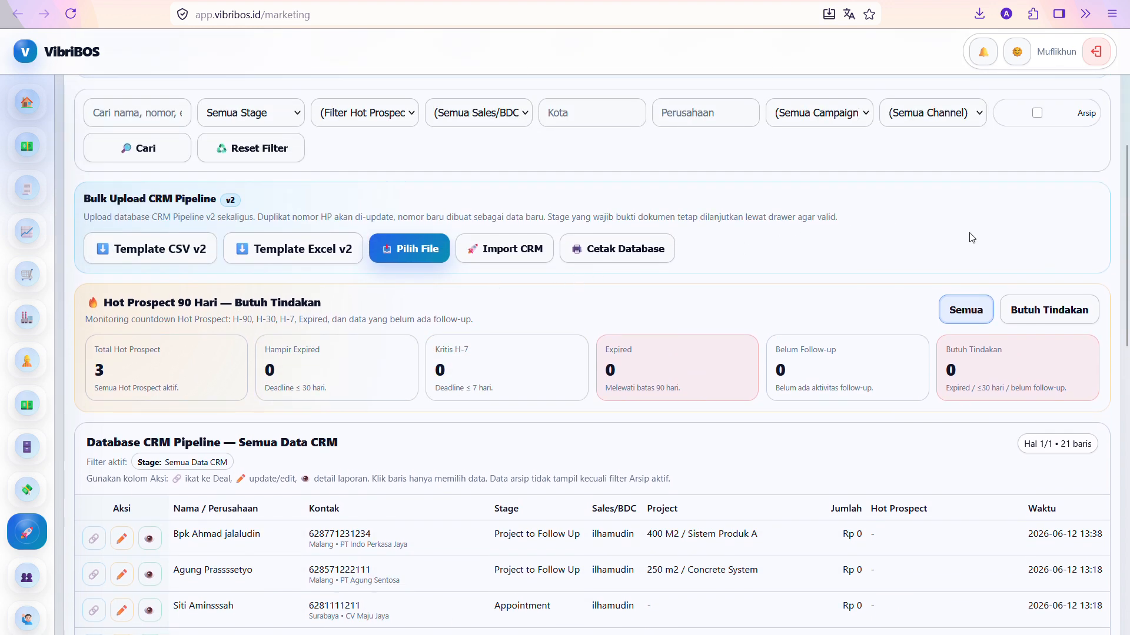
scroll(972, 237, "up", 3)
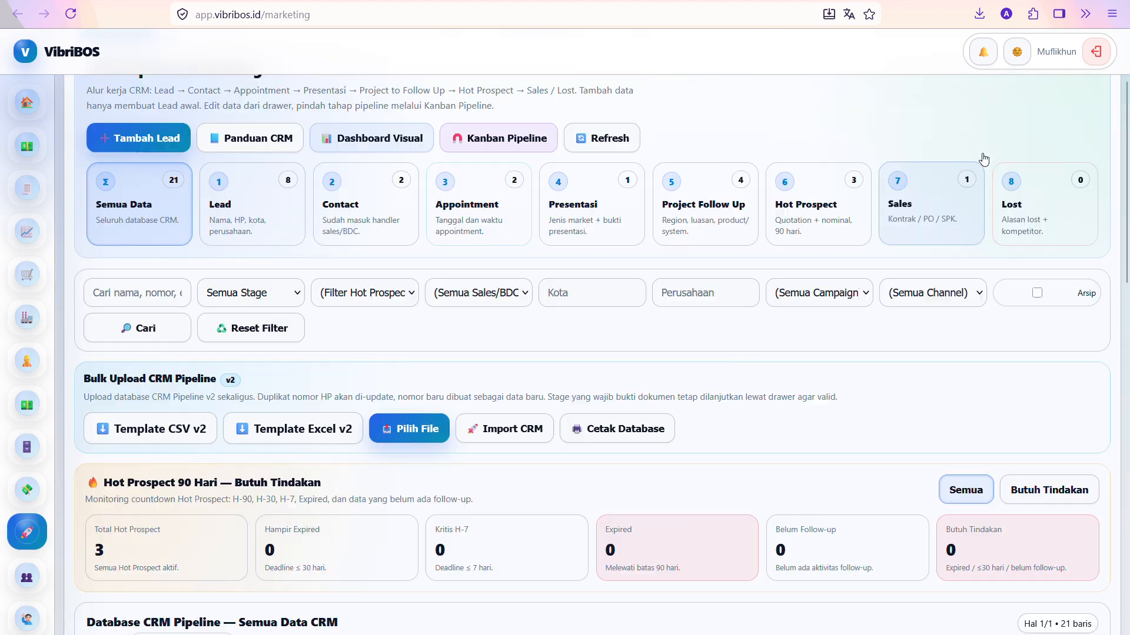
scroll(984, 159, "up", 2)
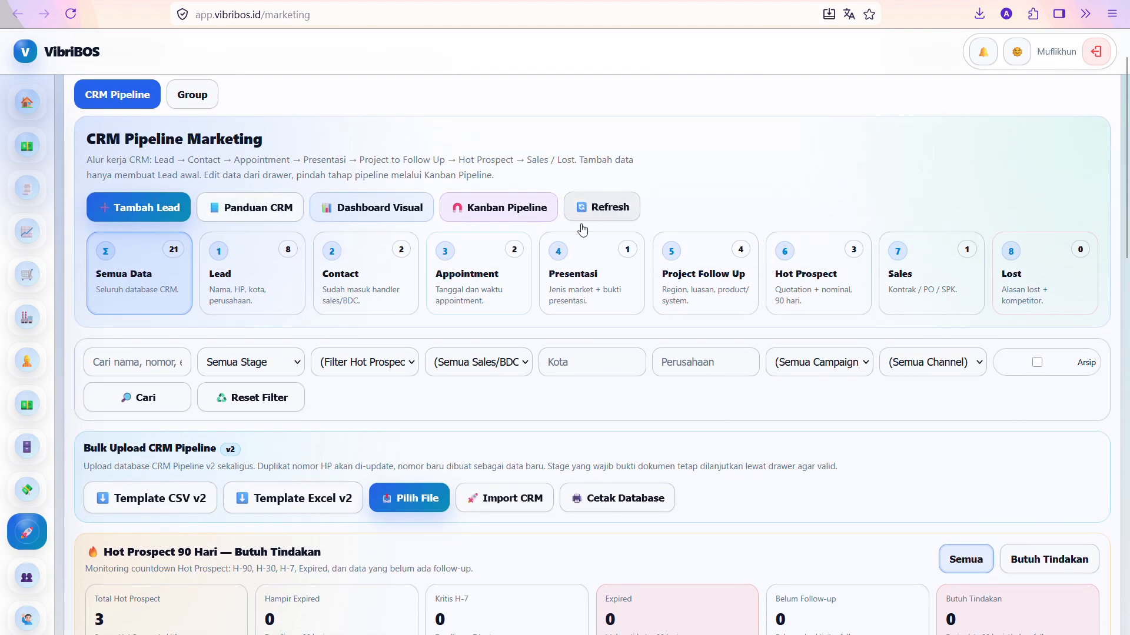
scroll(754, 502, "down", 7)
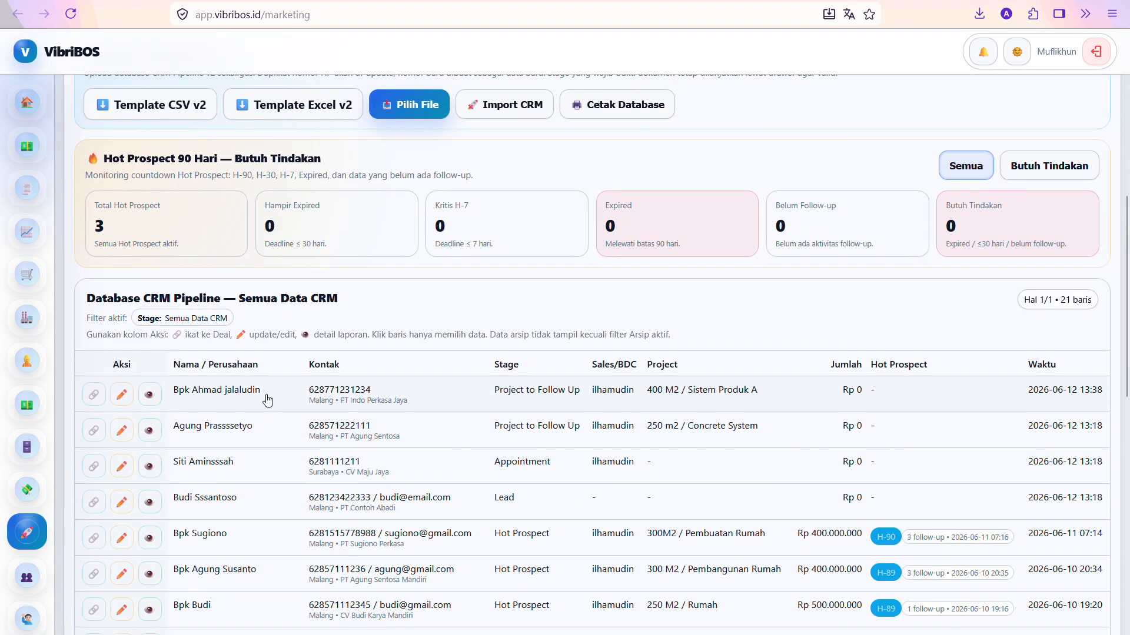
Review the Detail CRM #377 report for the 400 M2 Sistem Produk A lead, then close it
left_click(150, 394)
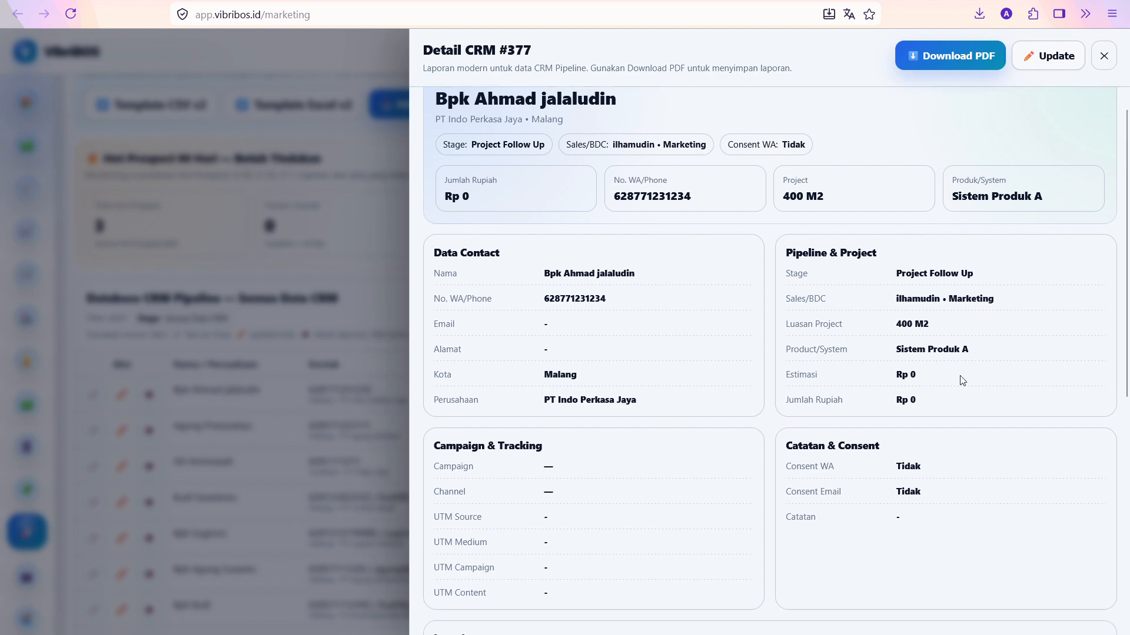
scroll(958, 378, "down", 7)
scroll(700, 456, "up", 5)
scroll(674, 451, "up", 2)
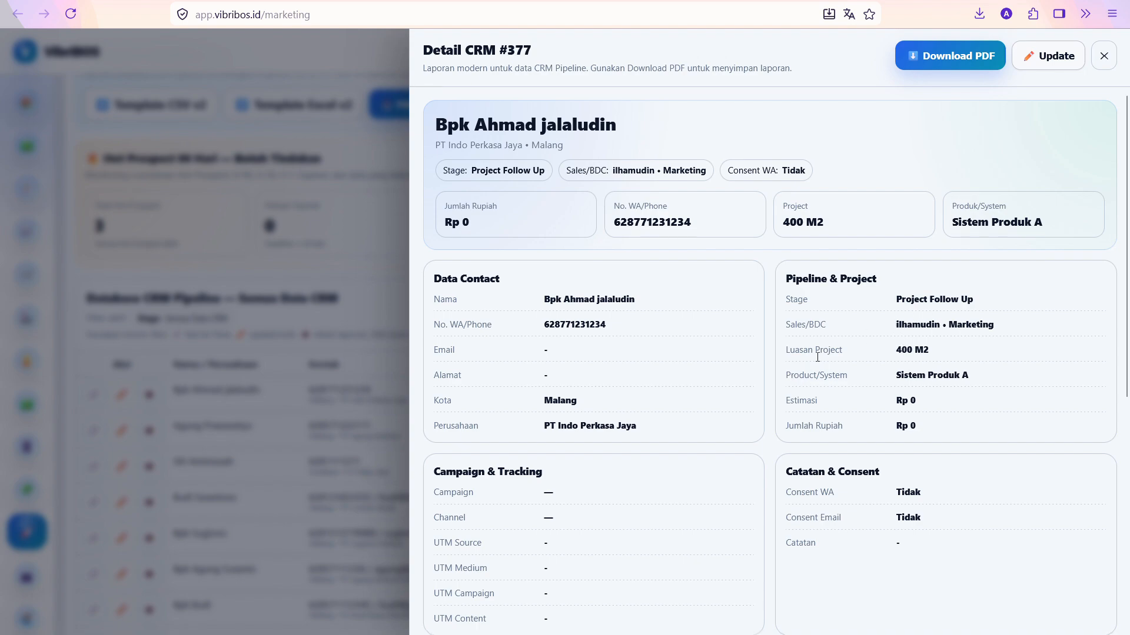
scroll(817, 357, "down", 10)
scroll(827, 361, "up", 10)
left_click(1104, 56)
Reopen the Kanban CRM Pipeline board
scroll(525, 245, "up", 8)
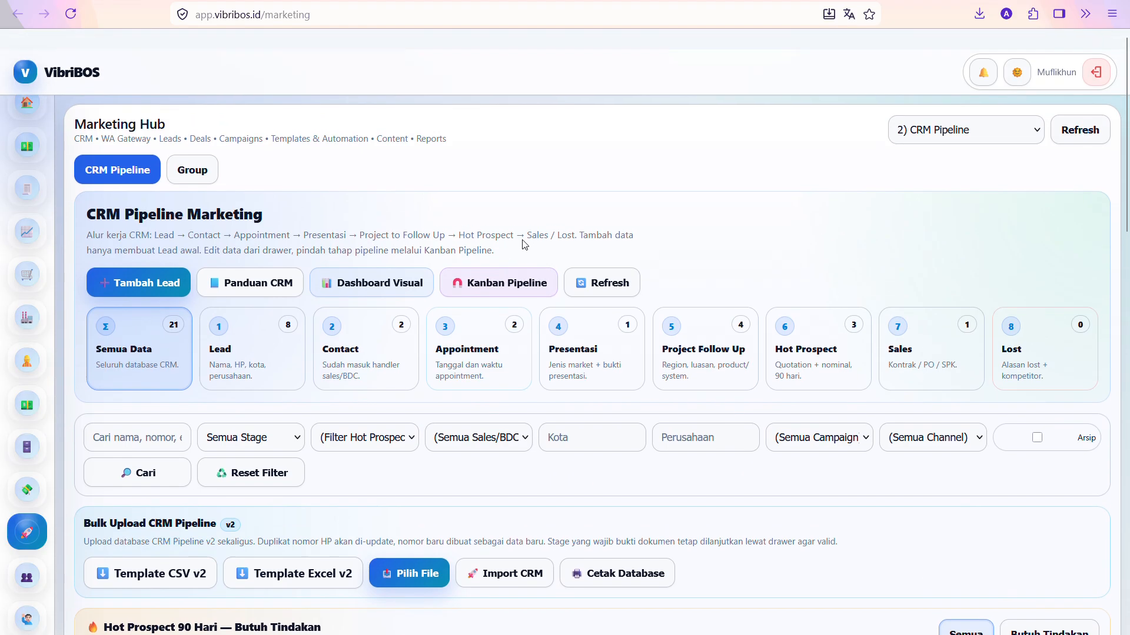
scroll(525, 244, "down", 1)
left_click(480, 266)
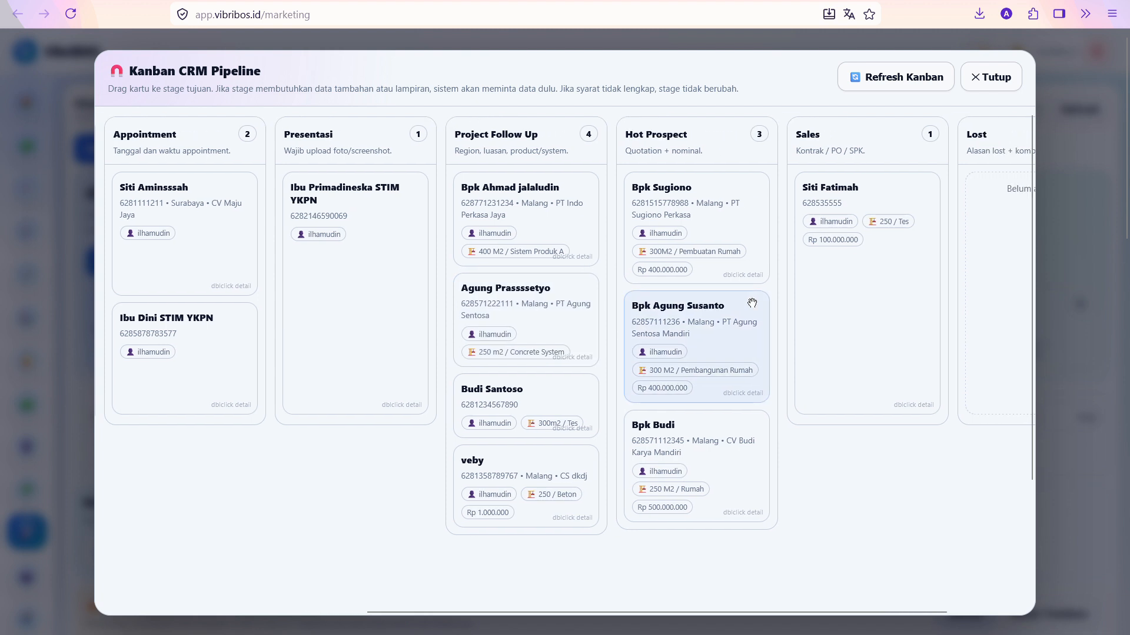
Move the lead to Hot Prospect with amount 400000 and laporan_proyek_basic attached as quotation
scroll(752, 303, "right", 2)
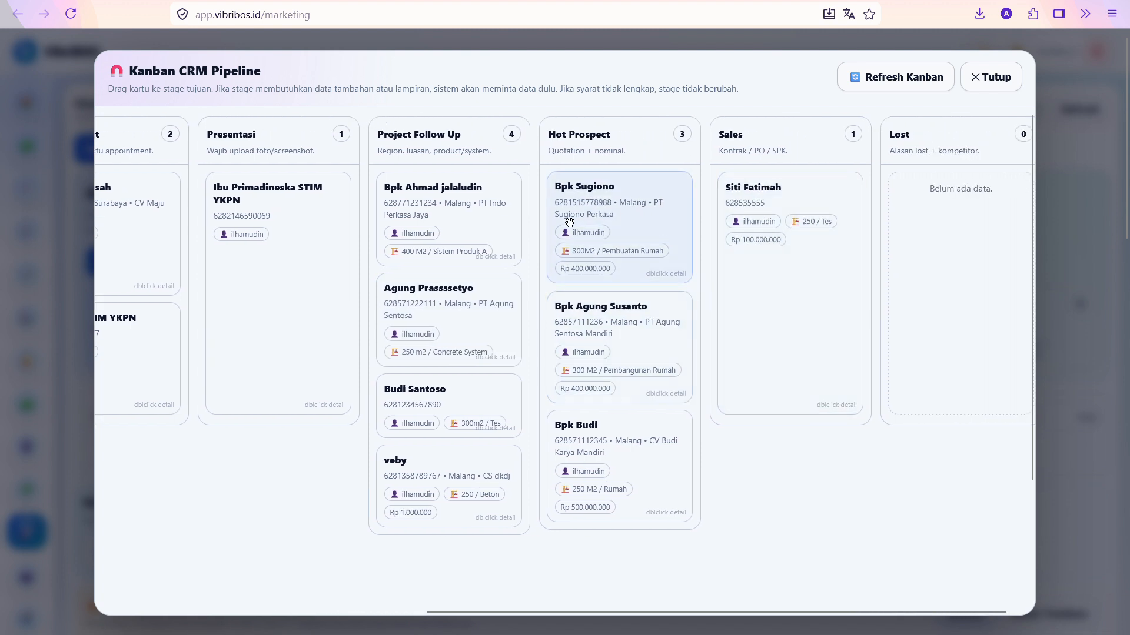
left_click_drag(471, 232, 650, 234)
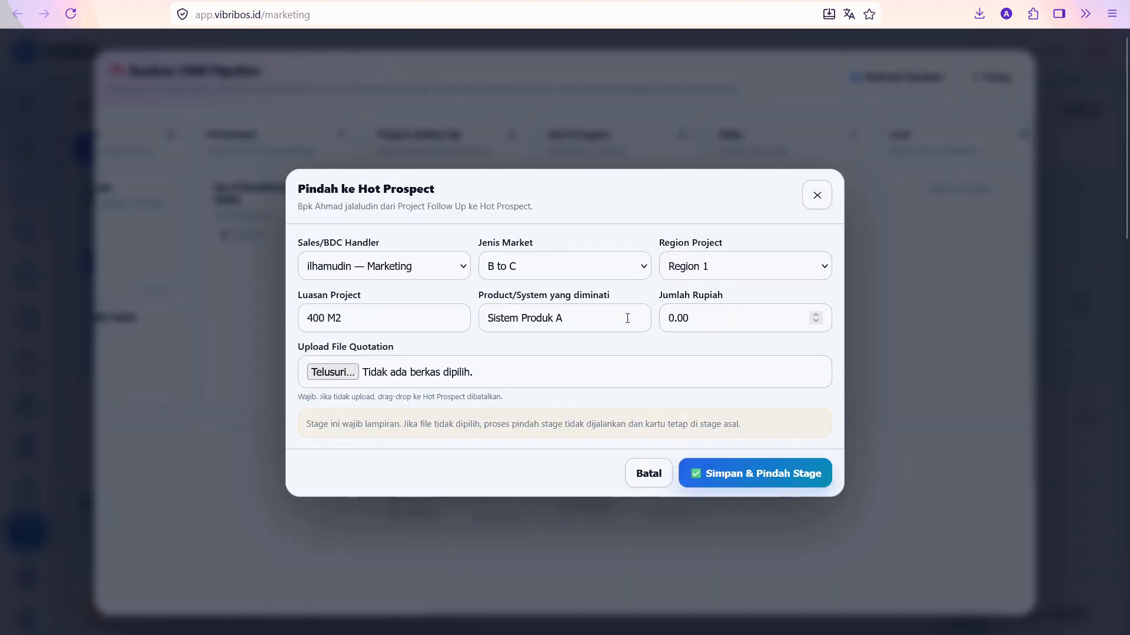
left_click(694, 311)
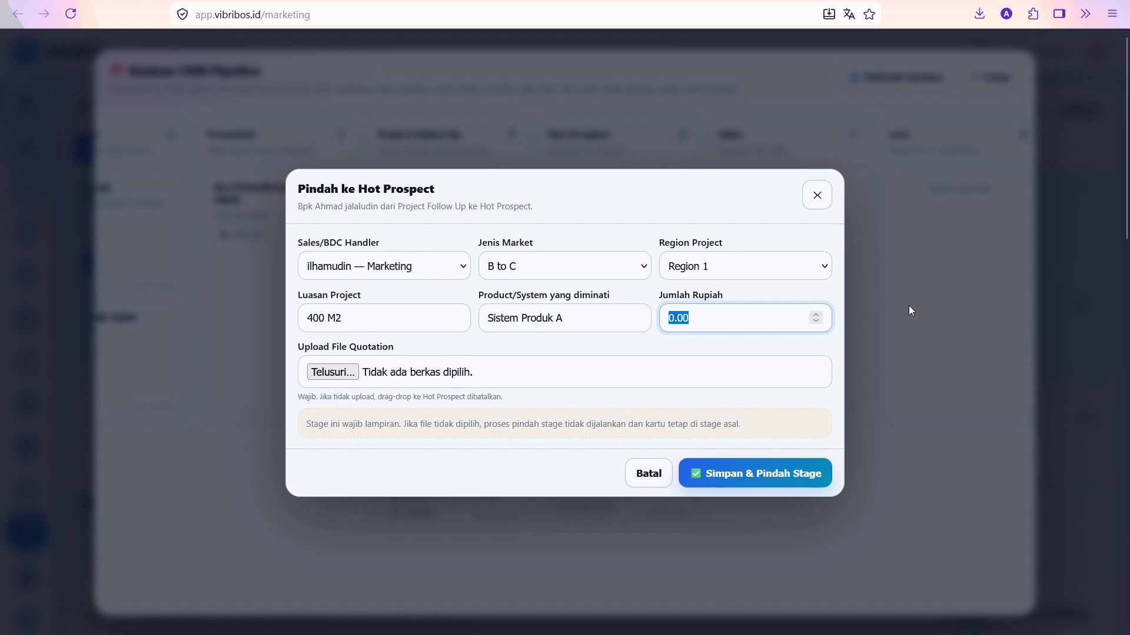
type("400000000")
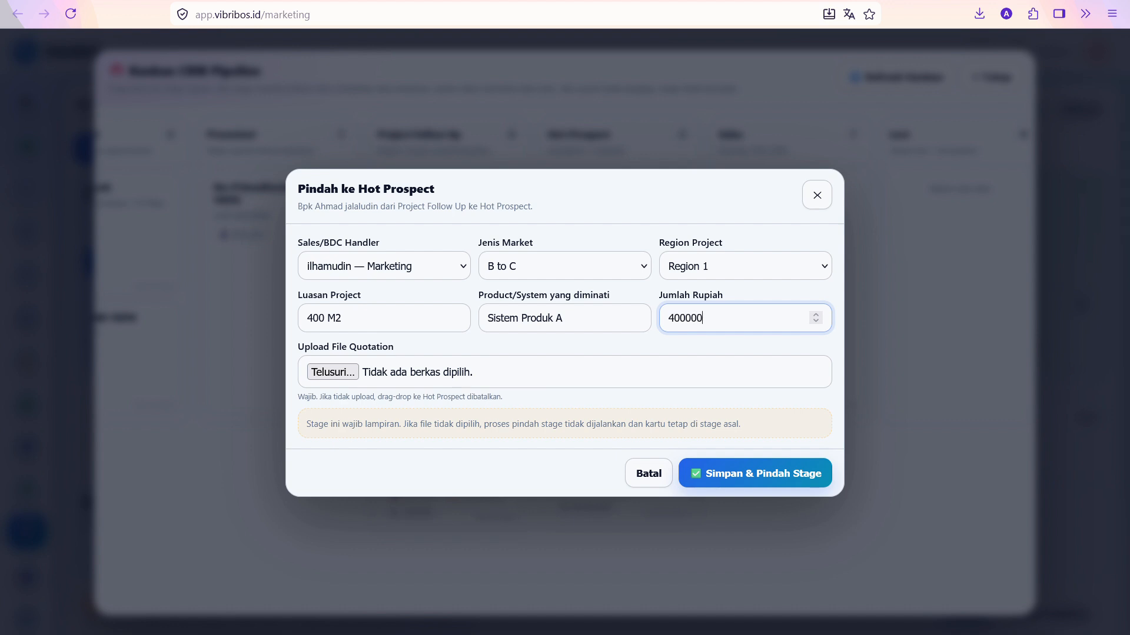
left_click(483, 371)
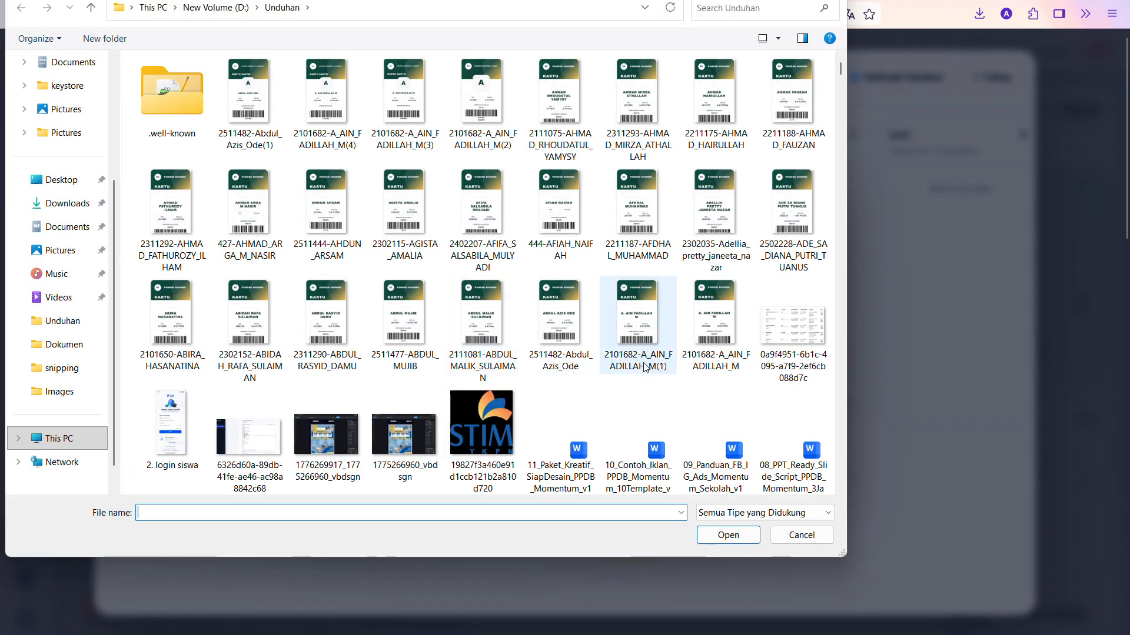
double_click(334, 301)
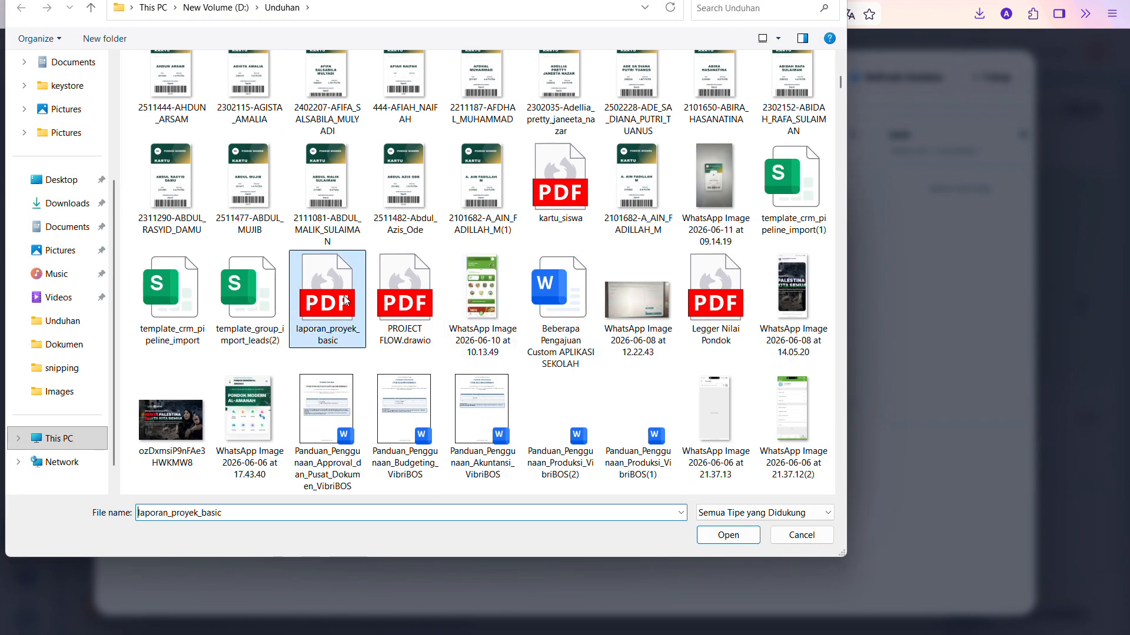
left_click(733, 483)
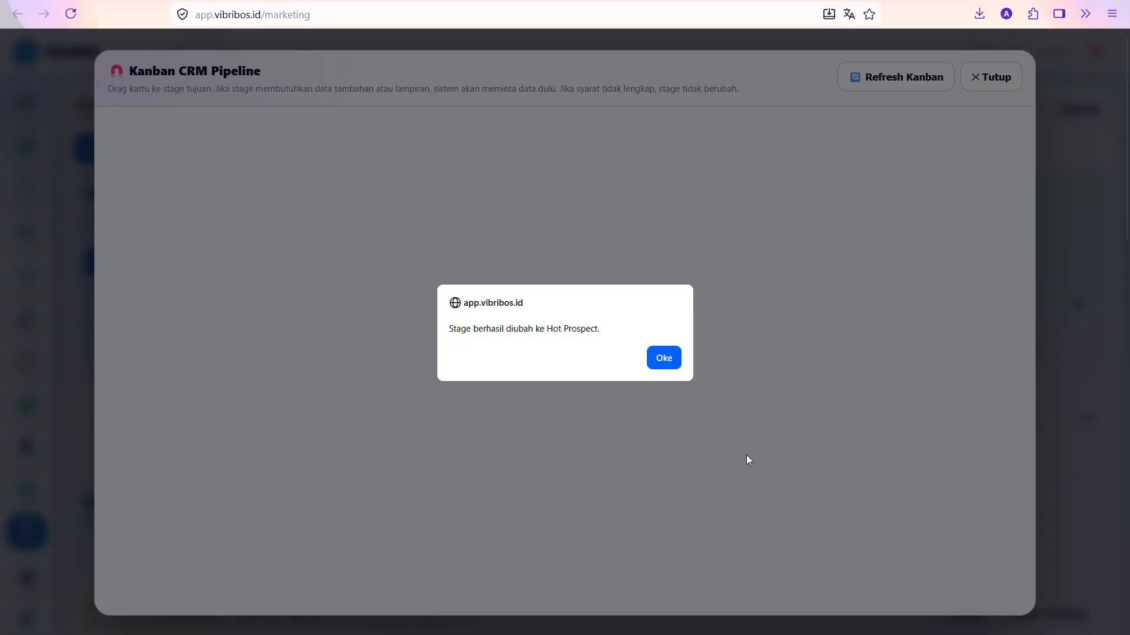
left_click(665, 359)
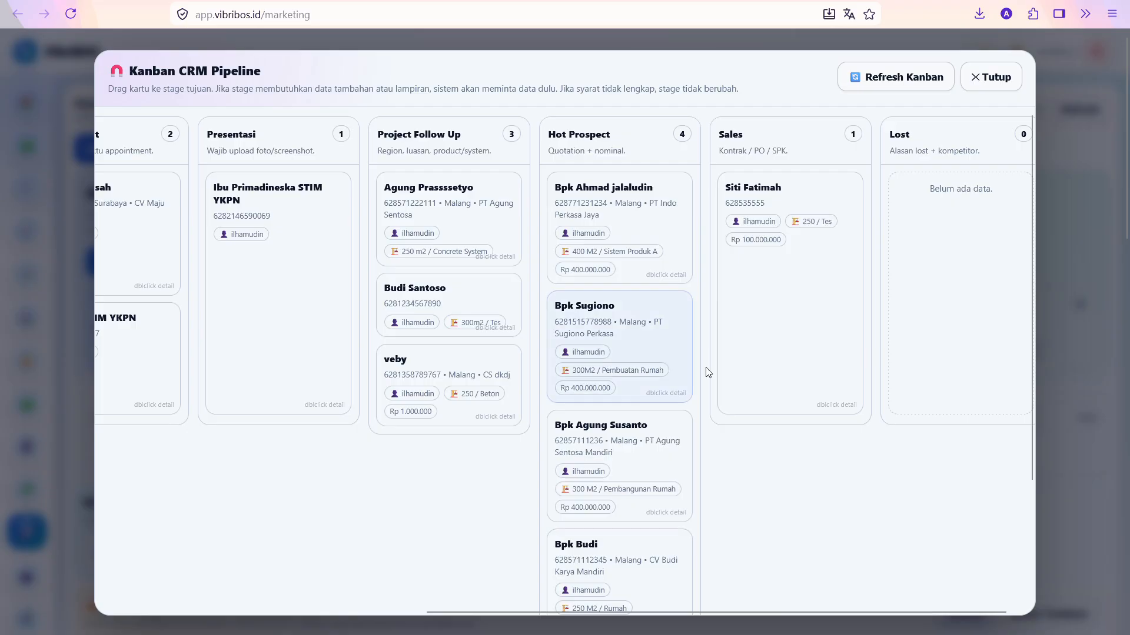
double_click(635, 214)
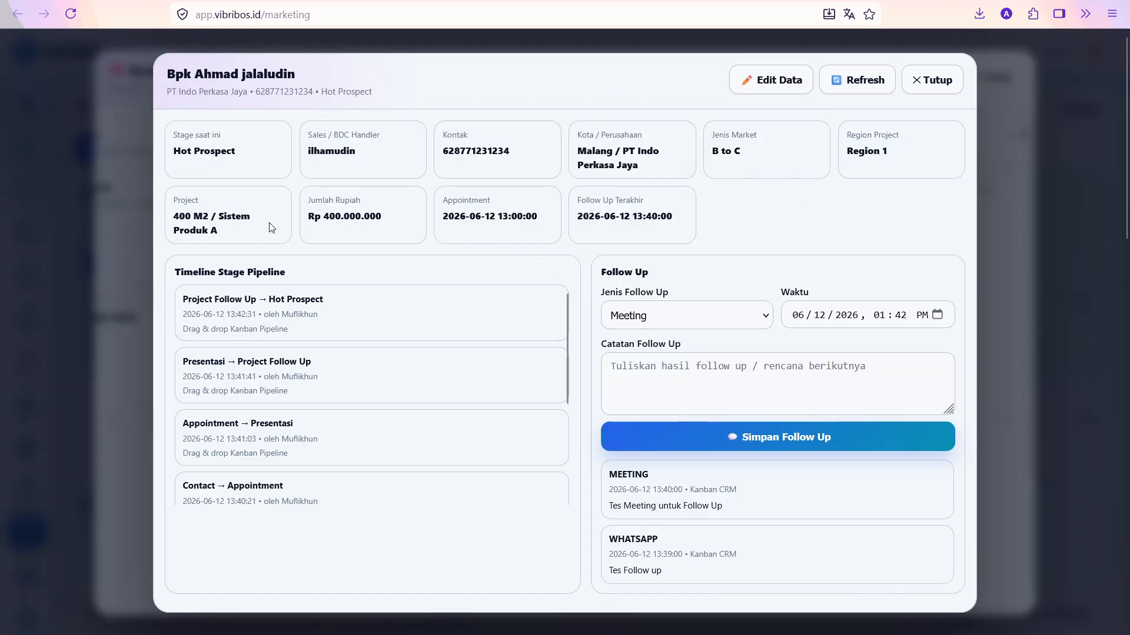
left_click(924, 86)
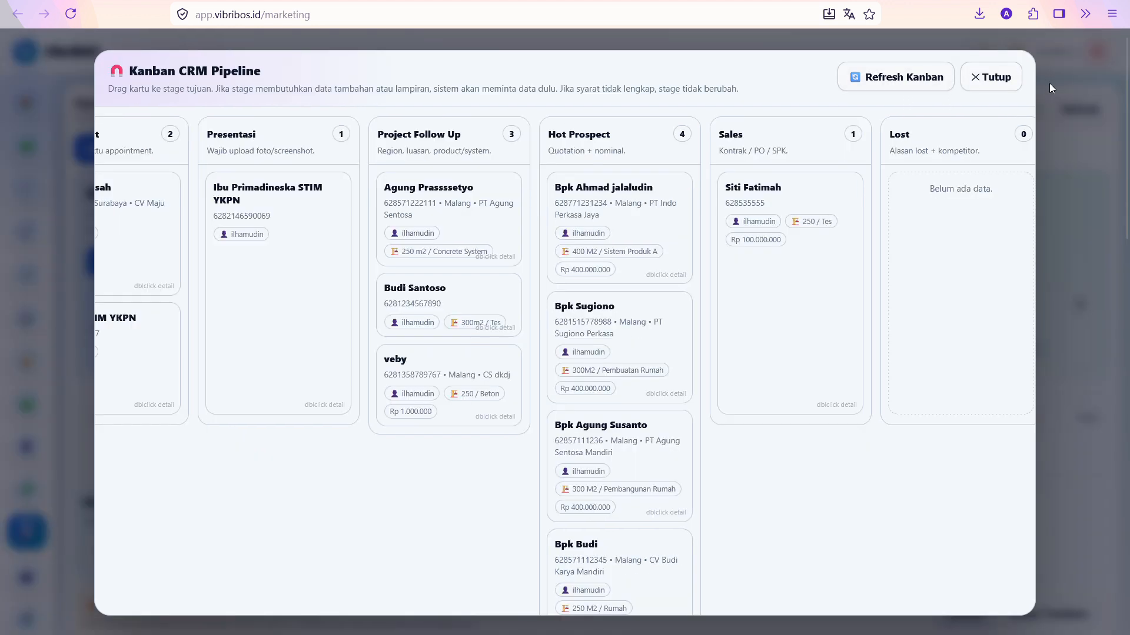
left_click(1048, 80)
scroll(980, 125, "down", 6)
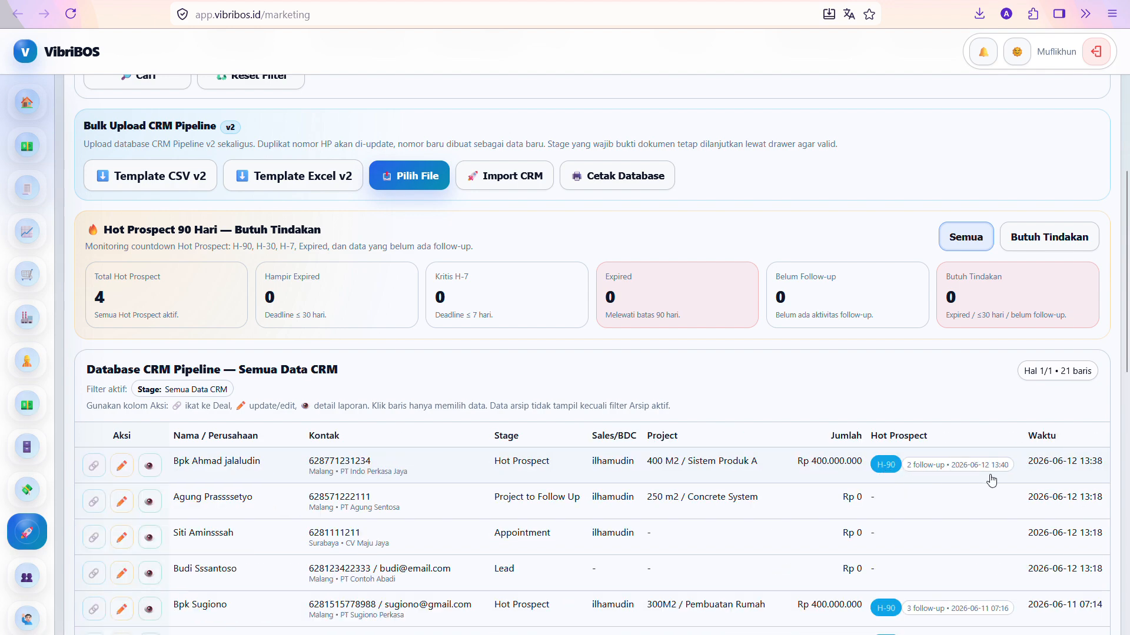
scroll(989, 476, "up", 5)
left_click(499, 216)
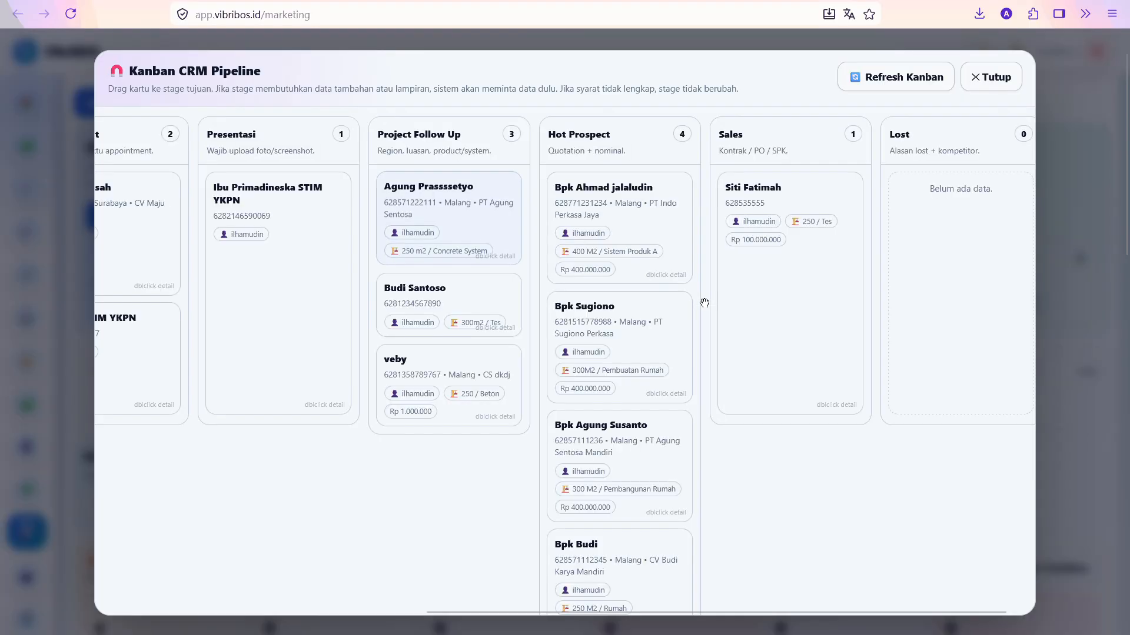
Move the 400 M2 lead from Hot Prospect to Sales with kartu_siswa attached as the contract
left_click_drag(613, 237, 789, 294)
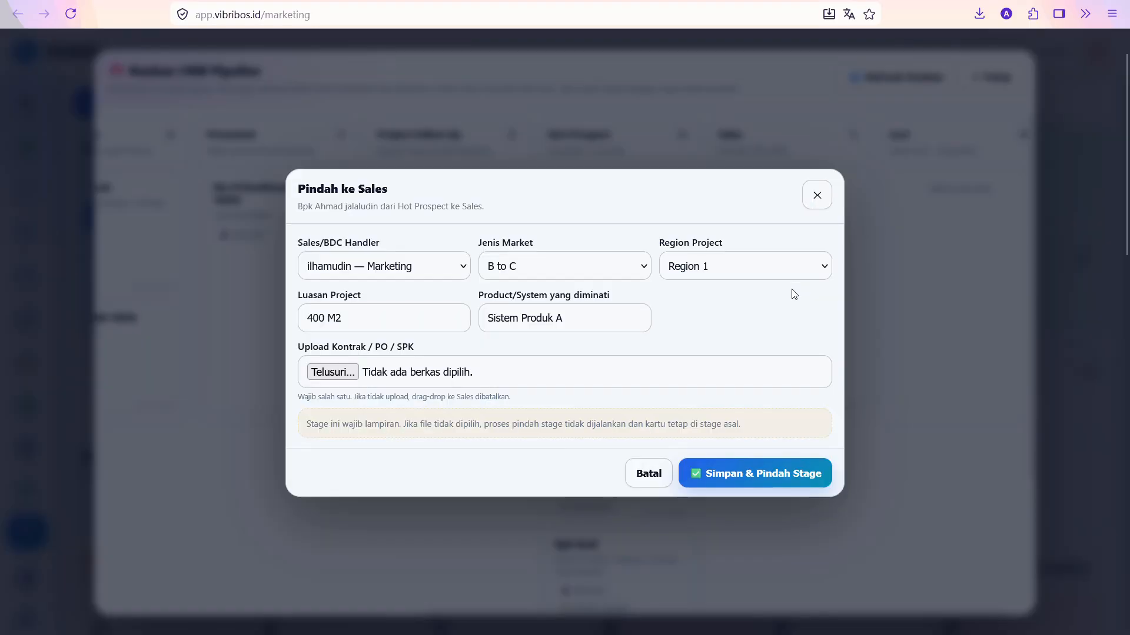
left_click(332, 372)
scroll(577, 340, "down", 12)
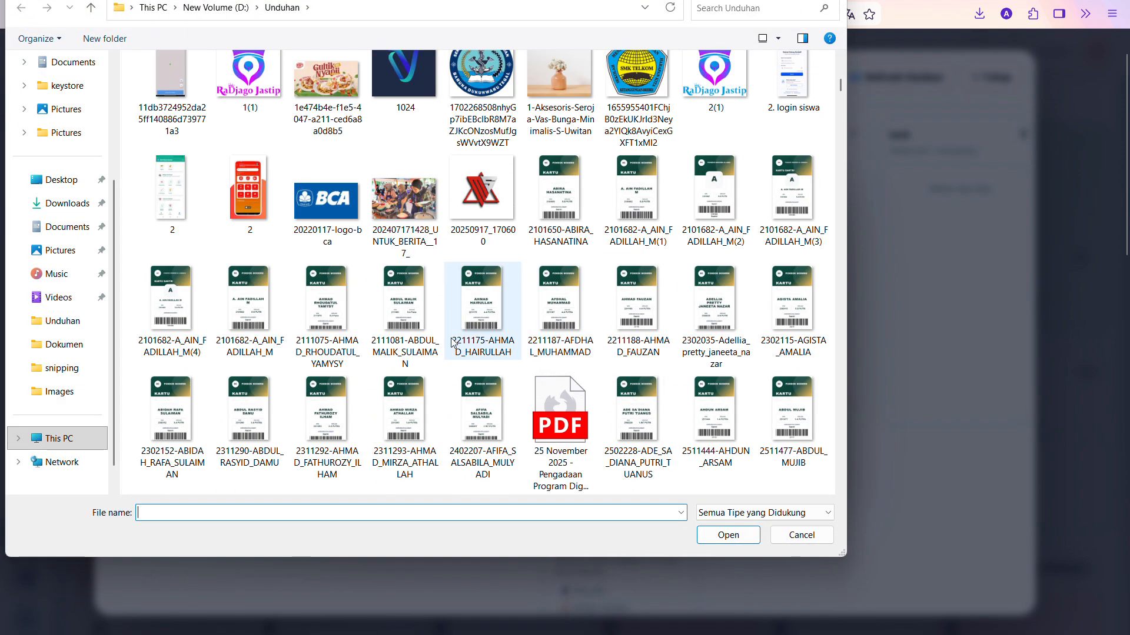
left_click(548, 83)
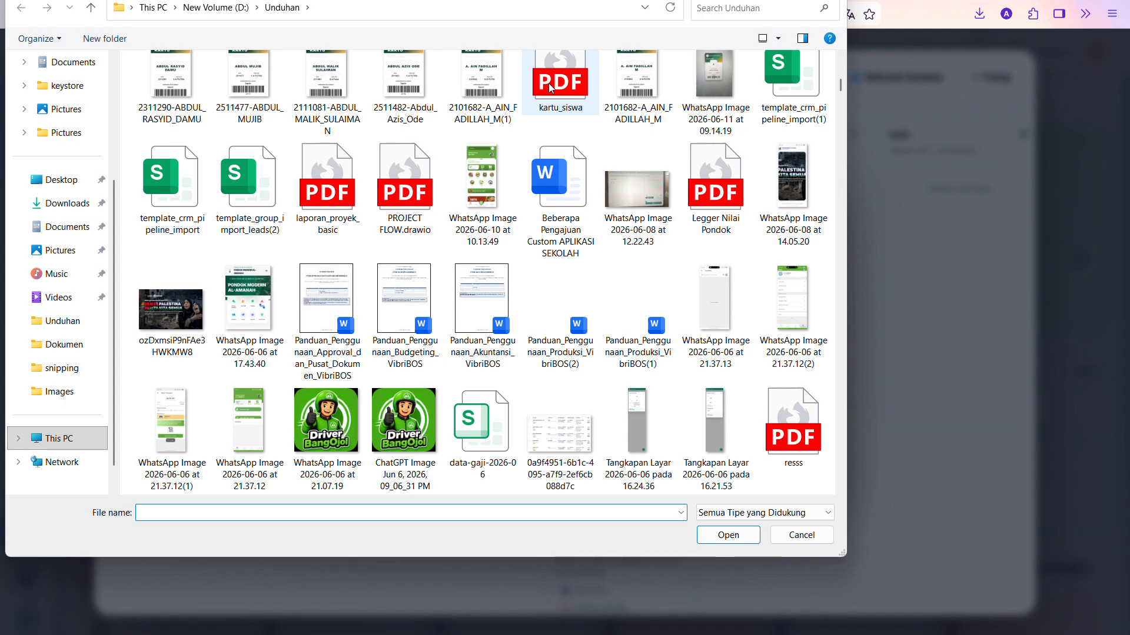
double_click(549, 82)
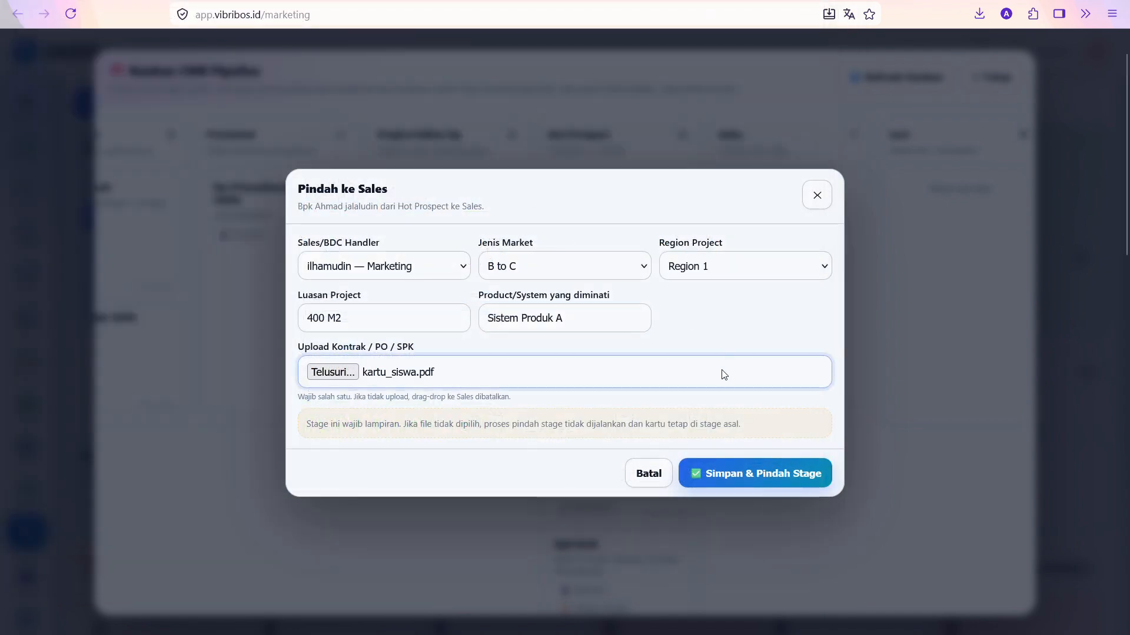
left_click(714, 474)
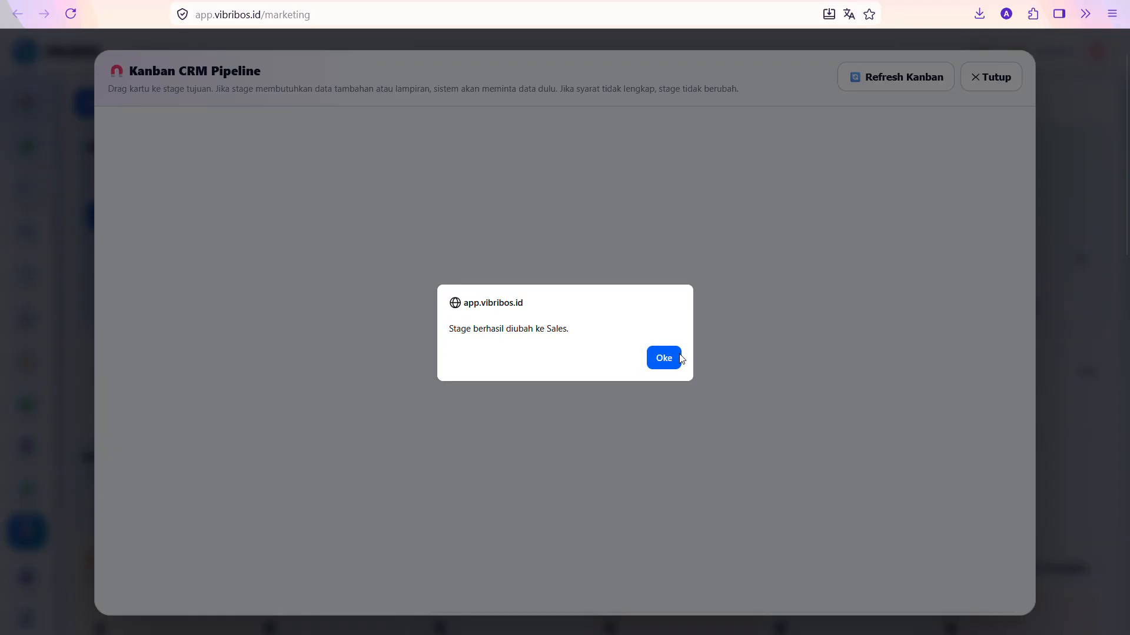
left_click(680, 356)
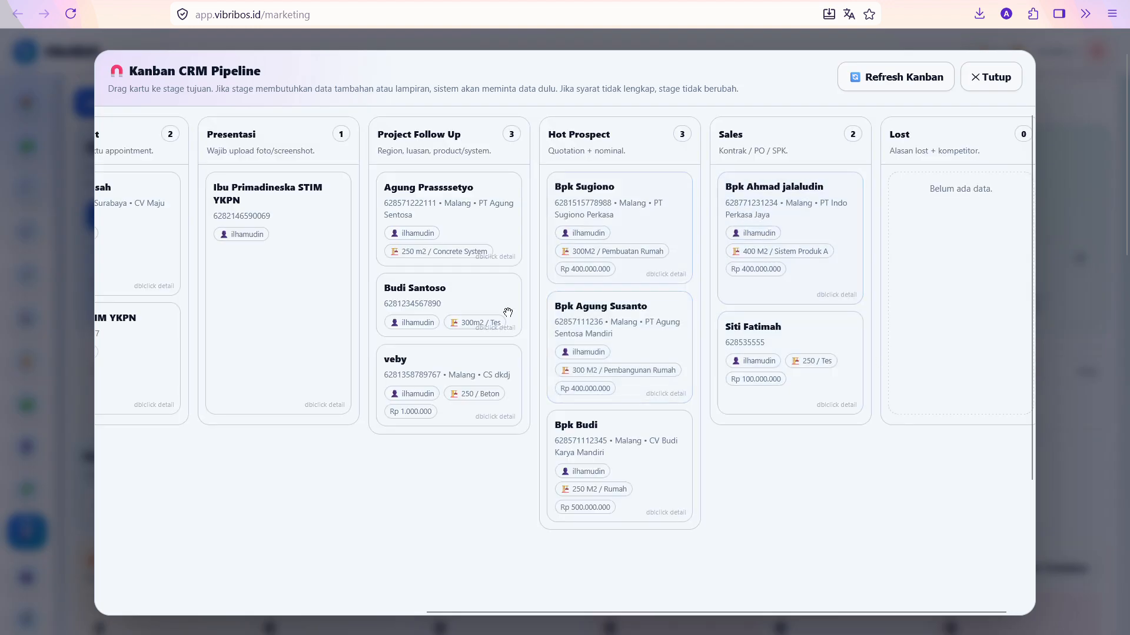
Confirm the lead's timeline shows the Hot Prospect → Sales change, then close its details
double_click(810, 203)
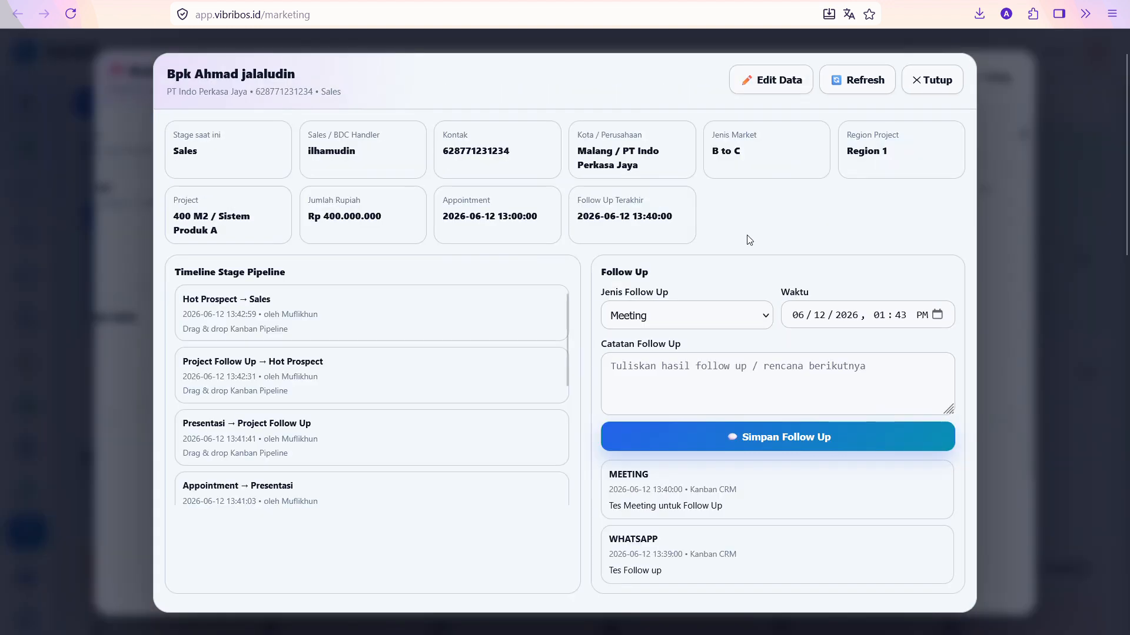
triple_click(245, 300)
left_click(391, 310)
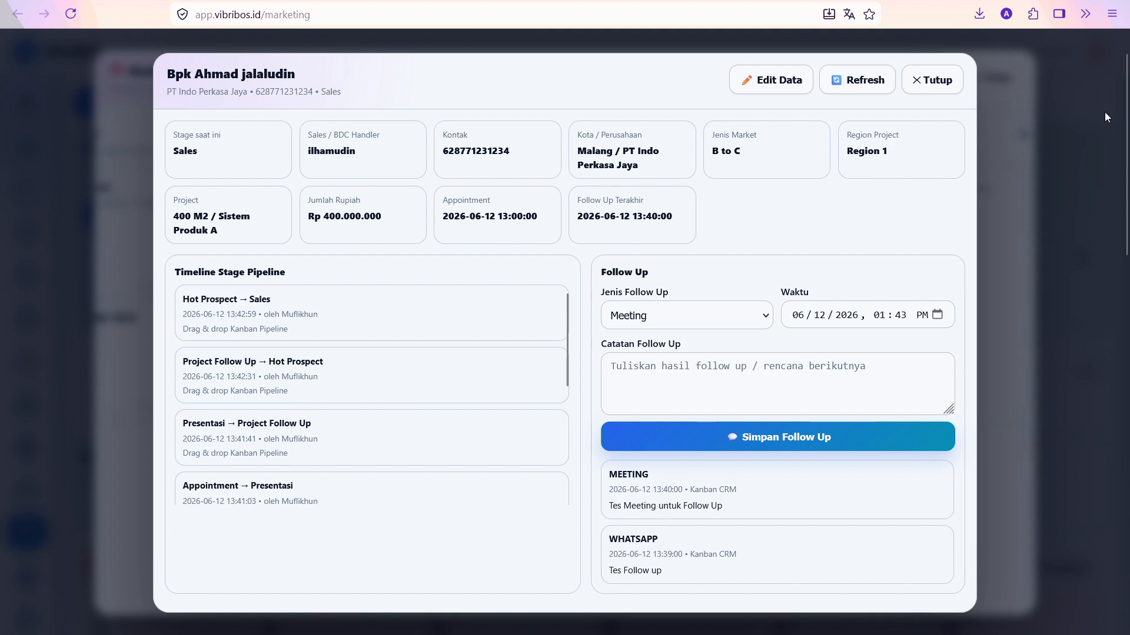
left_click(935, 80)
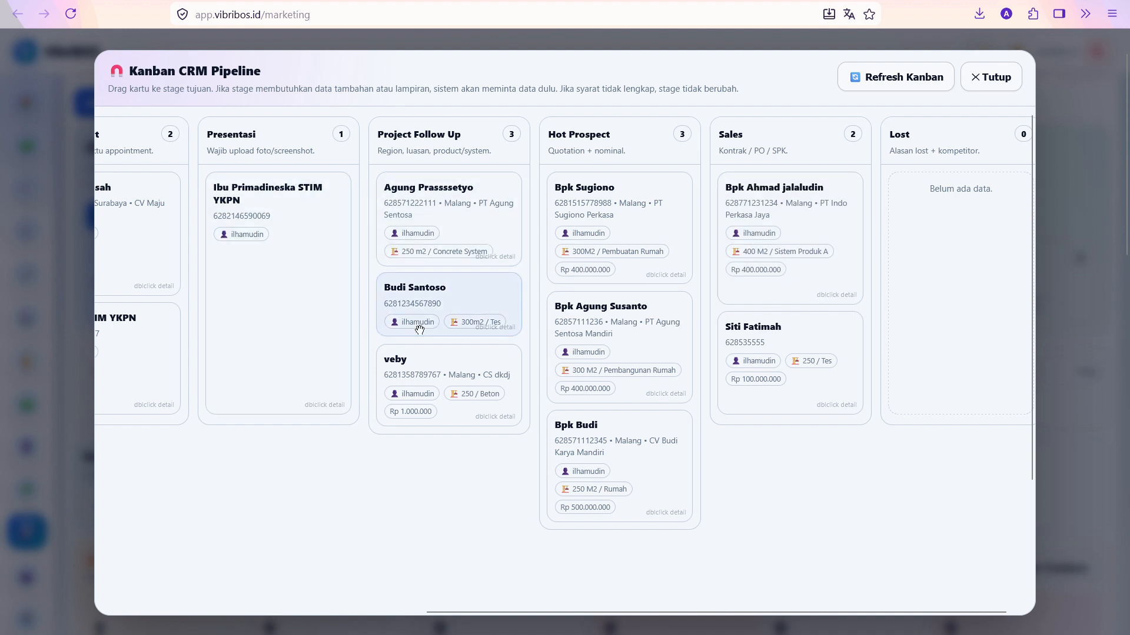
Move the 300m2 / Tes lead to Lost with reason 'Sudah punya vendor lain' and competitor 'Vendor A'
left_click_drag(419, 330, 954, 268)
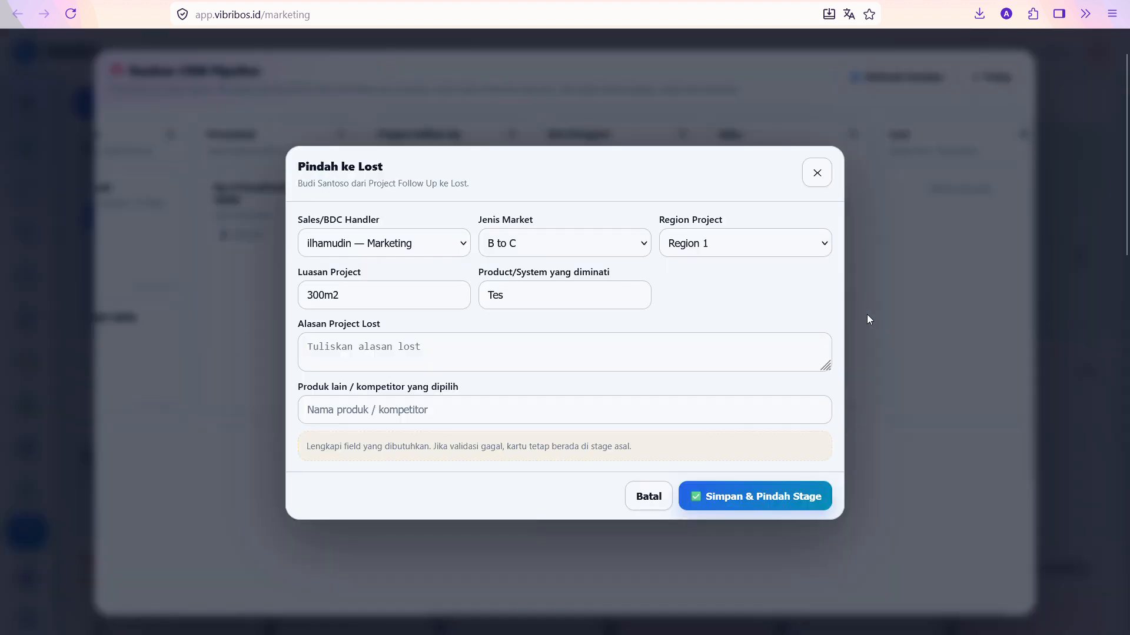
left_click(382, 349)
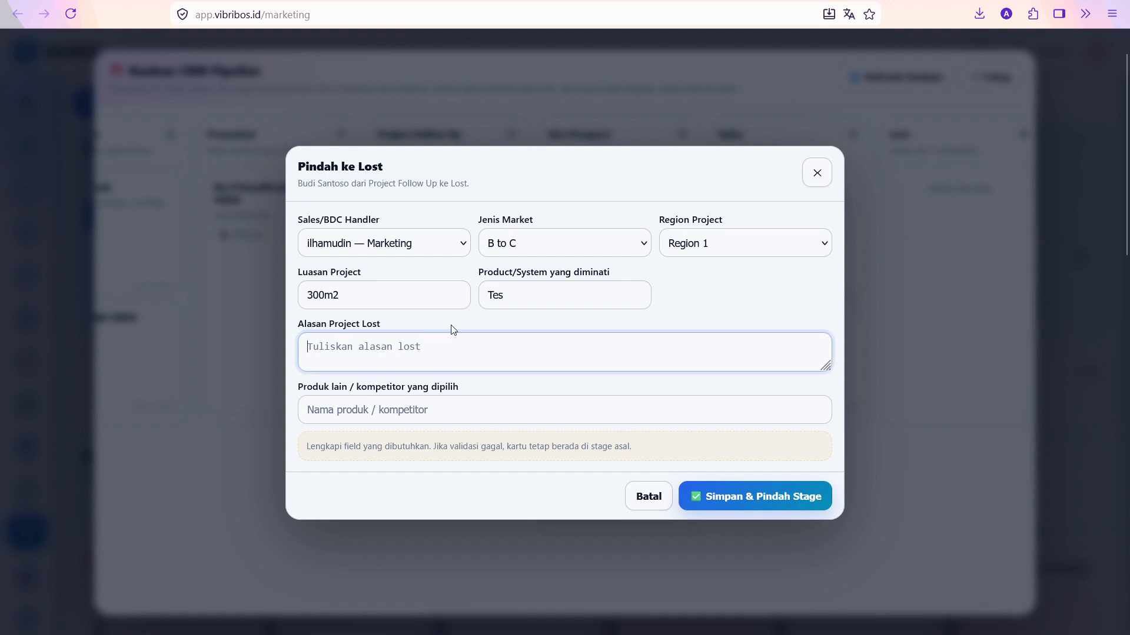
type("Su")
key("BackSpace")
type("Sudah punuya")
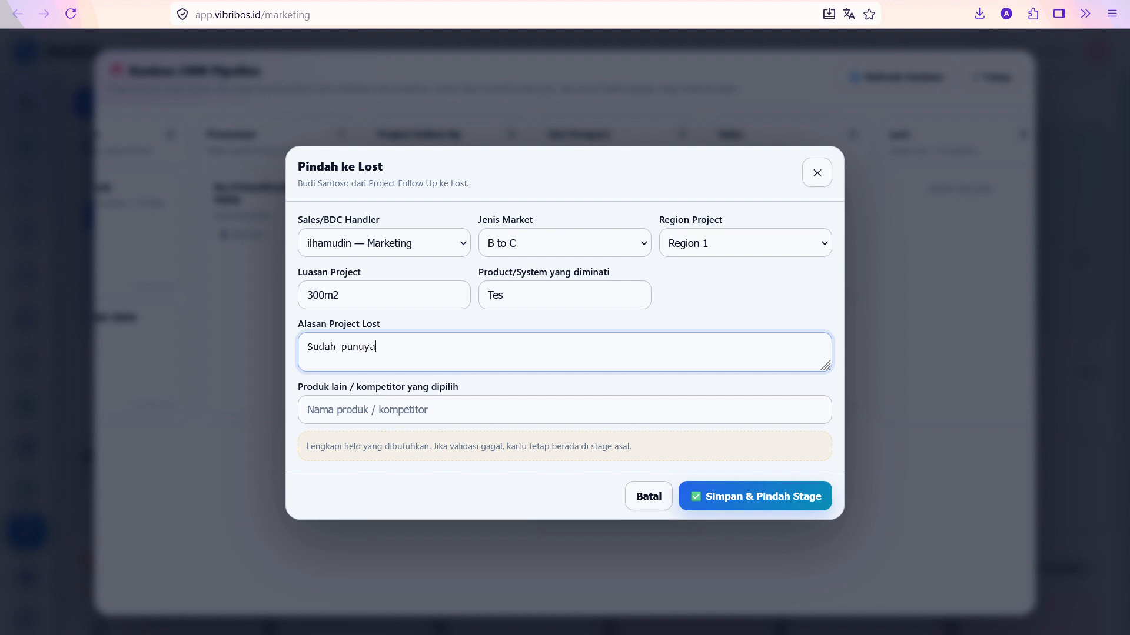
key("BackSpace")
left_click(416, 409)
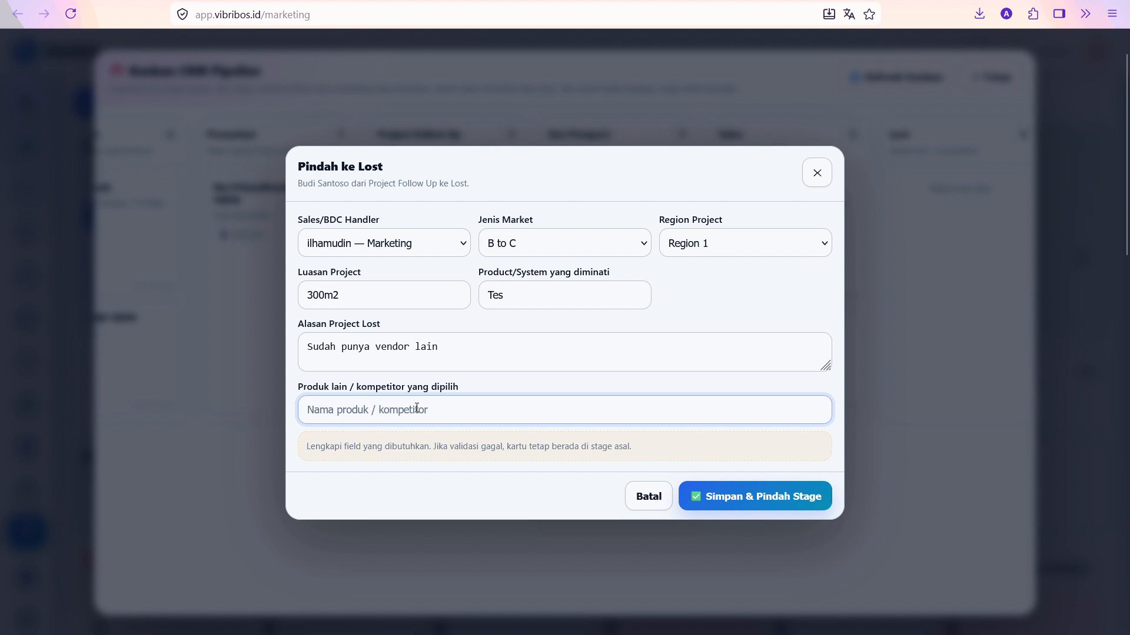
type("Vendor A")
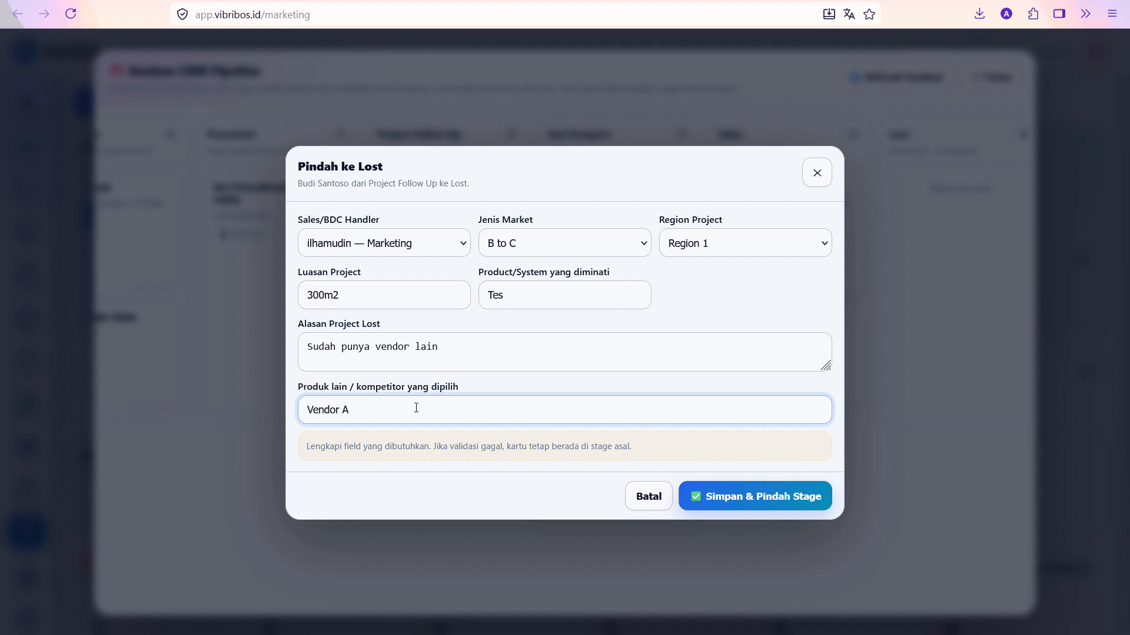
left_click(773, 497)
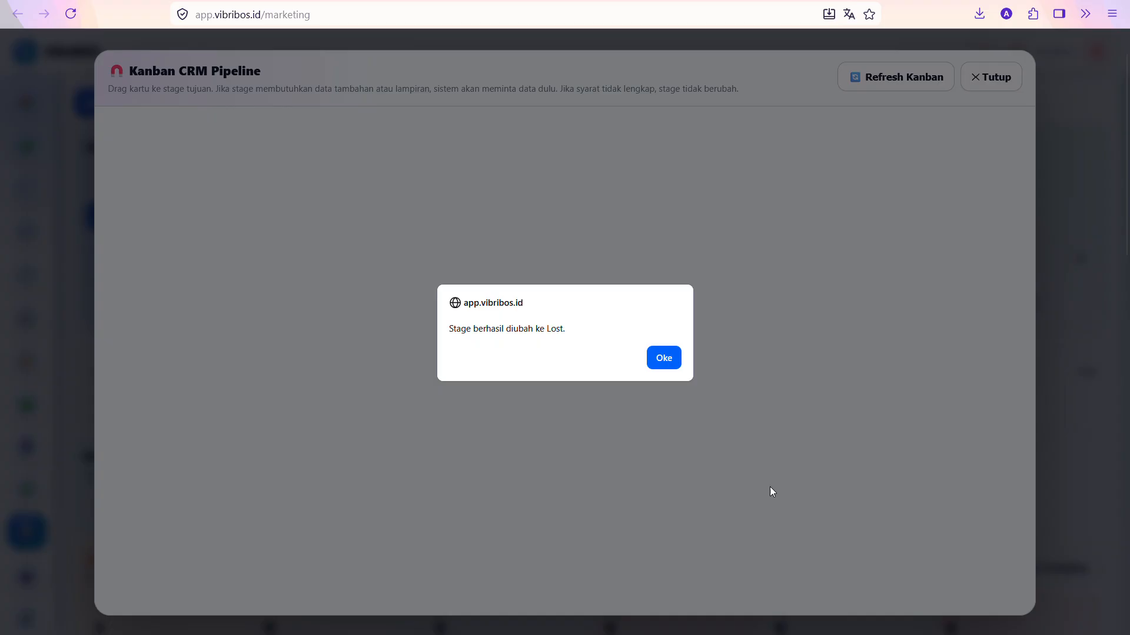
left_click(663, 359)
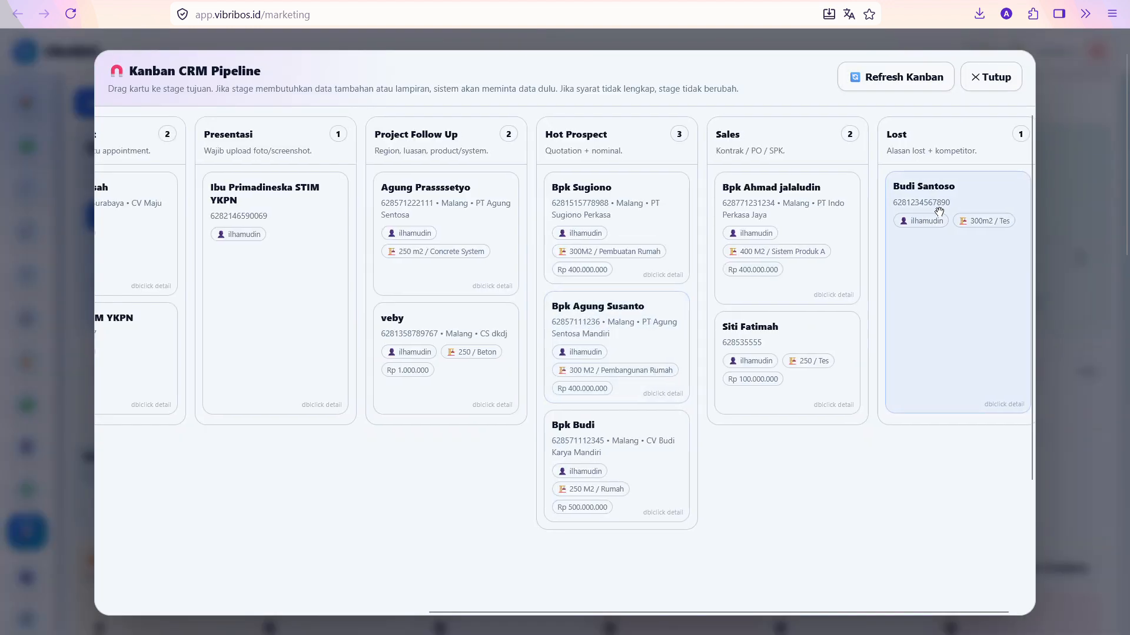
Verify the lost lead's details, then close the details and the Kanban board
double_click(960, 204)
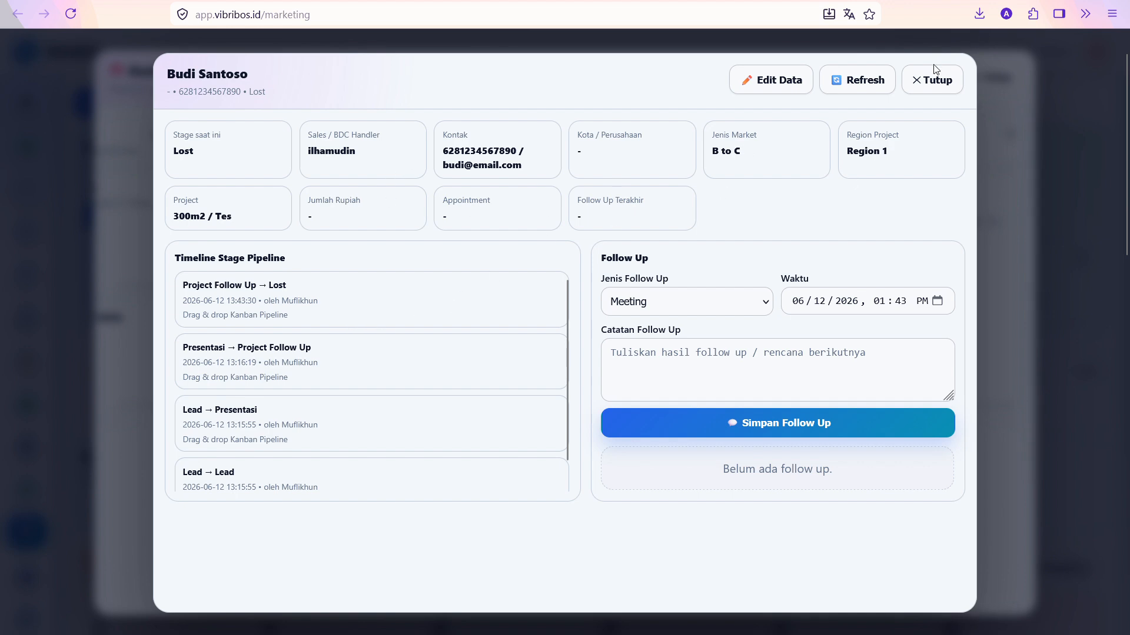
left_click(934, 80)
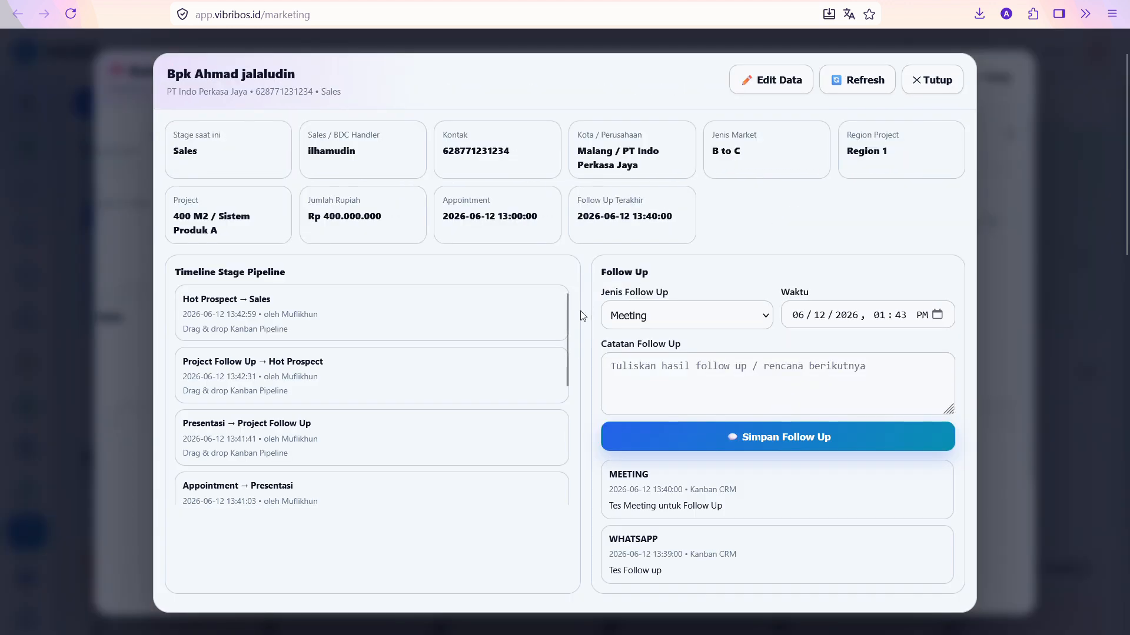
left_click(945, 81)
left_click(1009, 78)
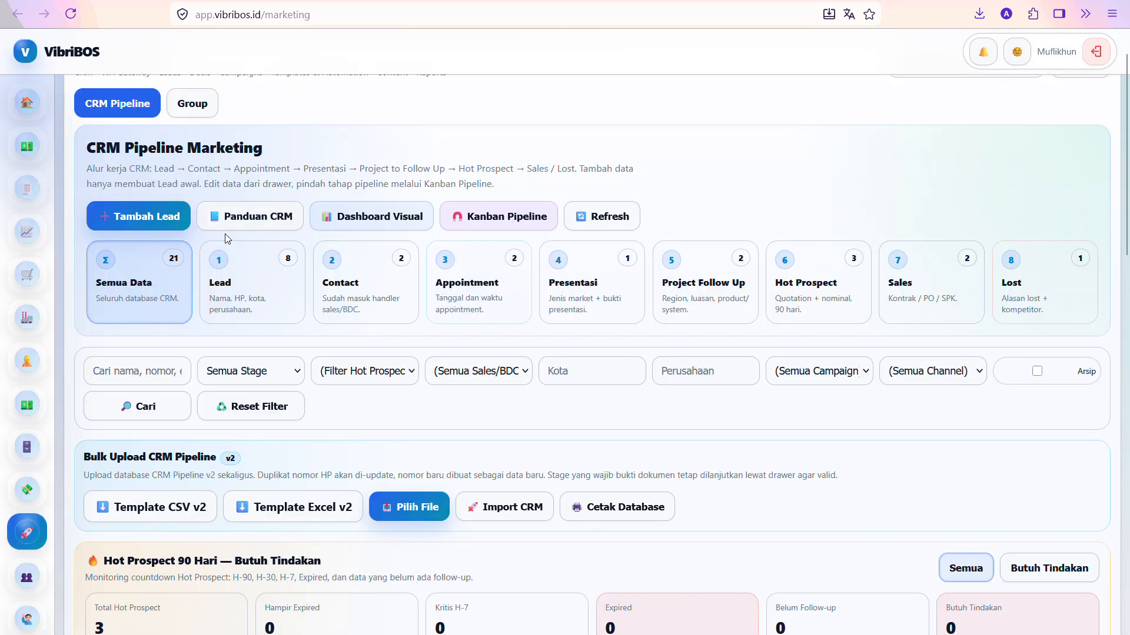
left_click(380, 217)
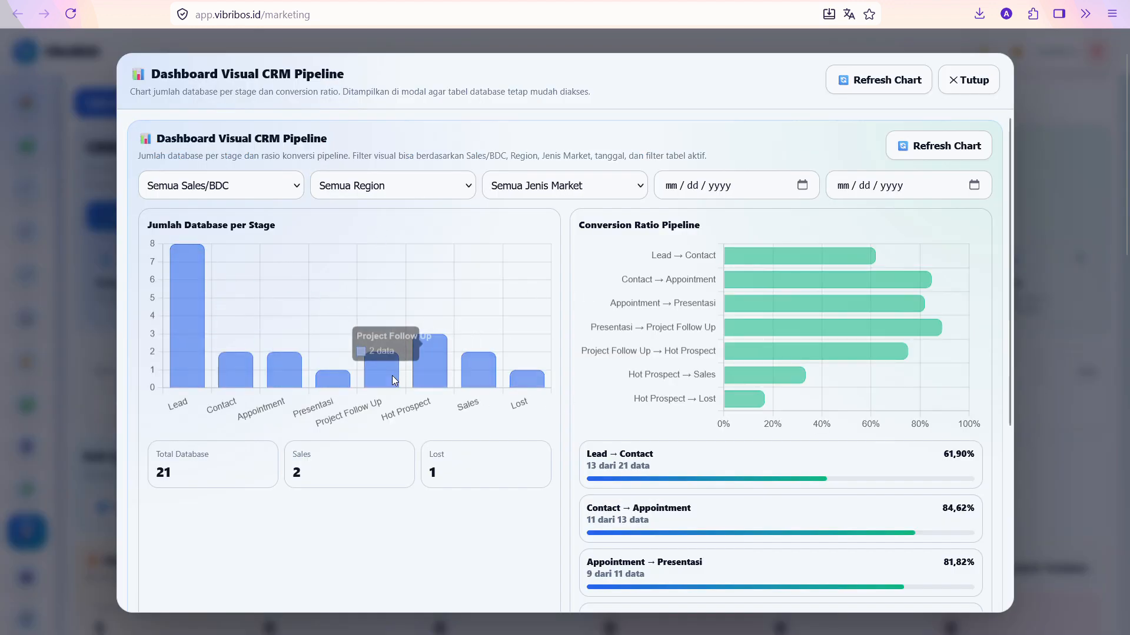
scroll(773, 352, "down", 5)
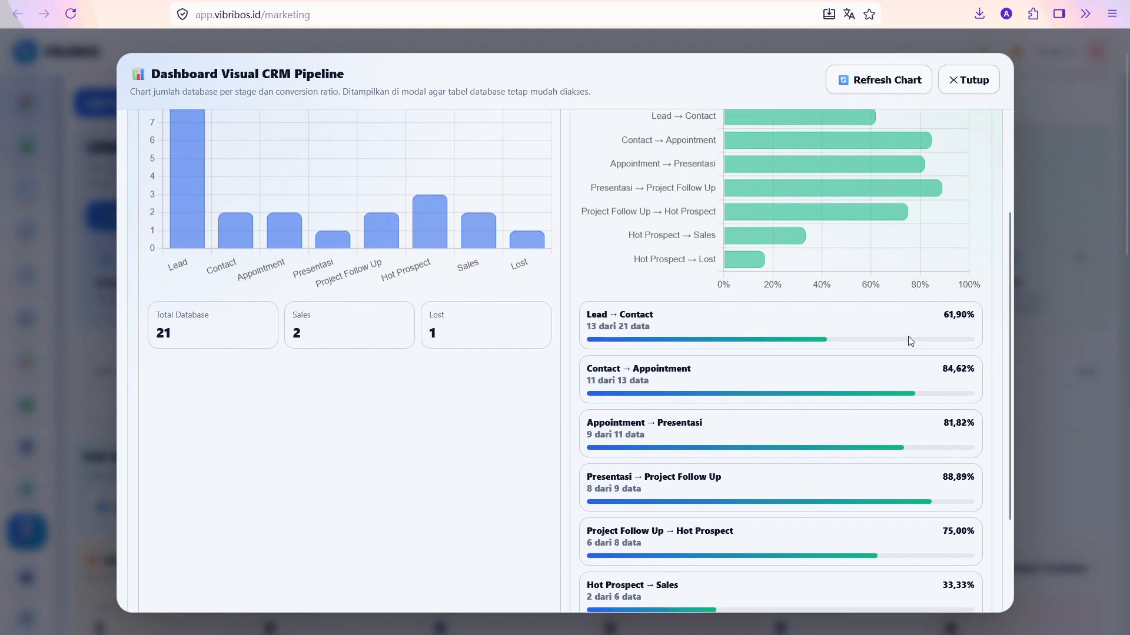
scroll(722, 331, "up", 5)
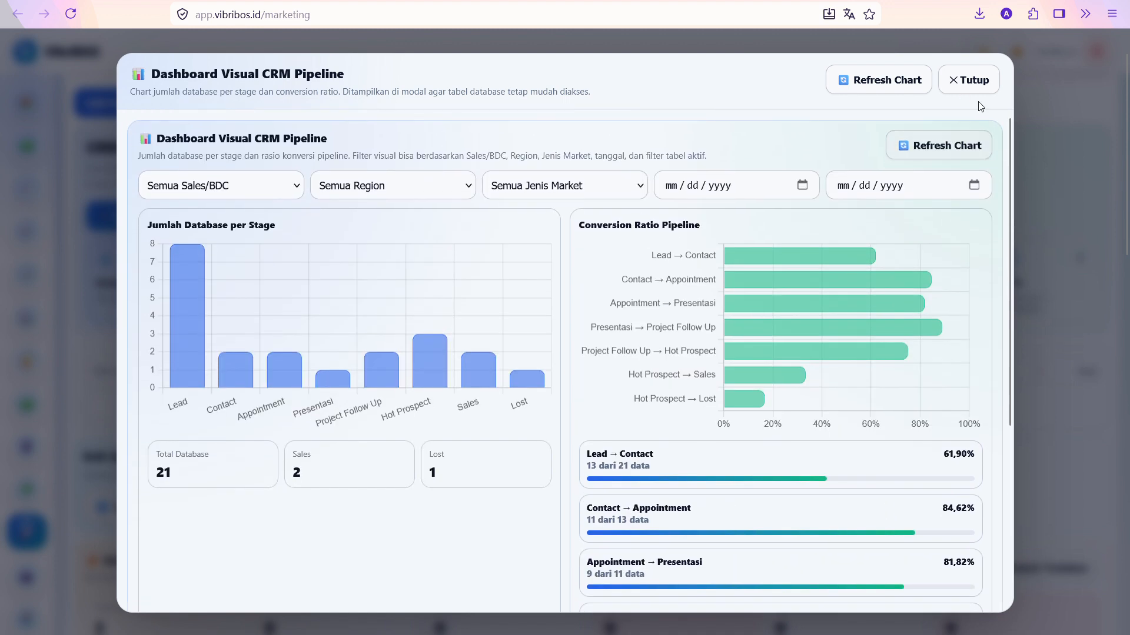
left_click(971, 79)
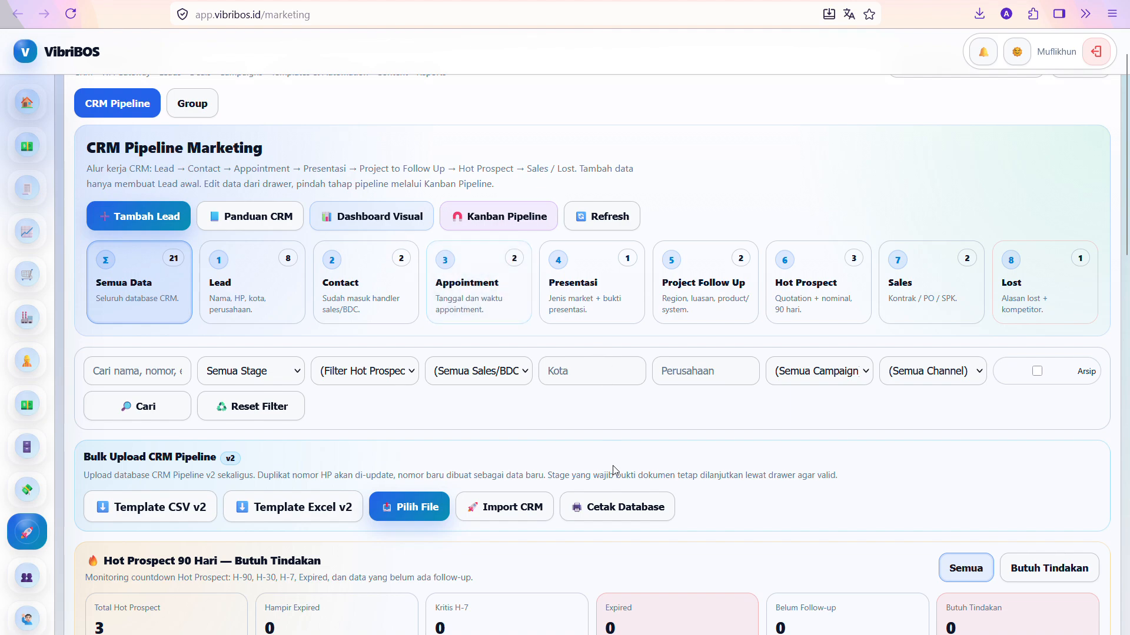
Review the PT Indo Perkasa Jaya detail report and attachments, then open its Update form
scroll(612, 464, "down", 10)
scroll(595, 466, "up", 4)
scroll(241, 318, "down", 3)
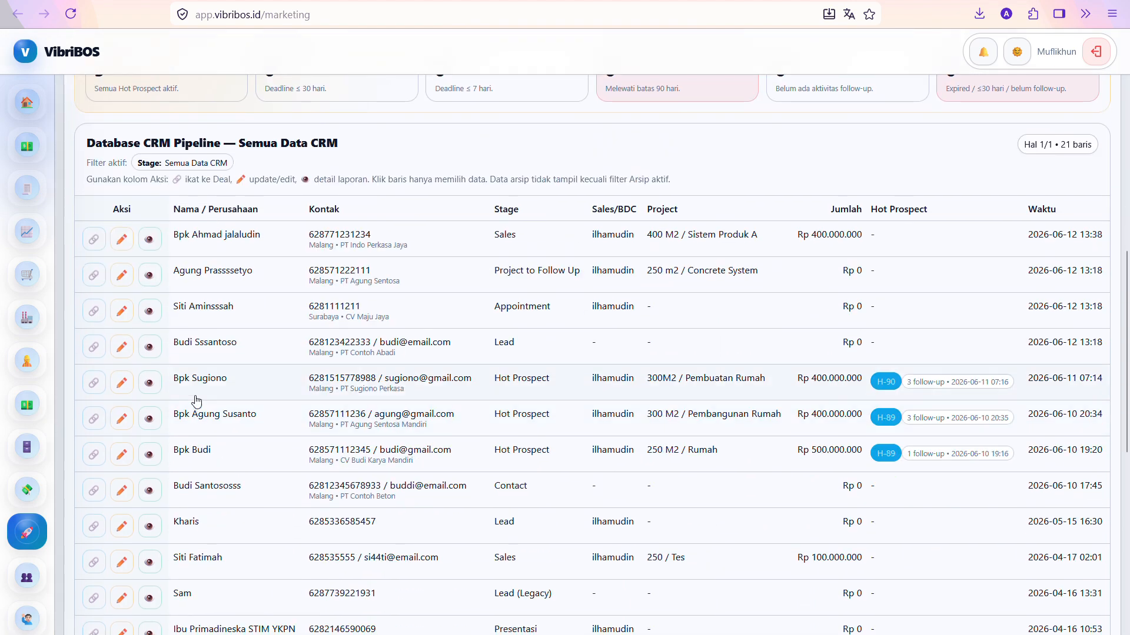
left_click(150, 242)
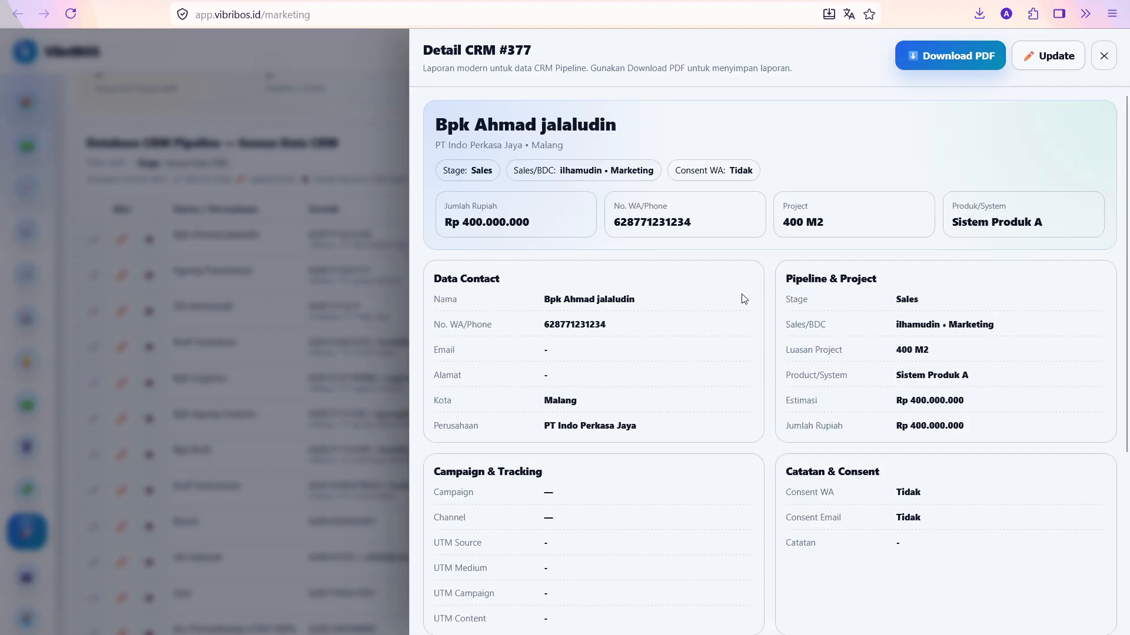
scroll(747, 382, "down", 10)
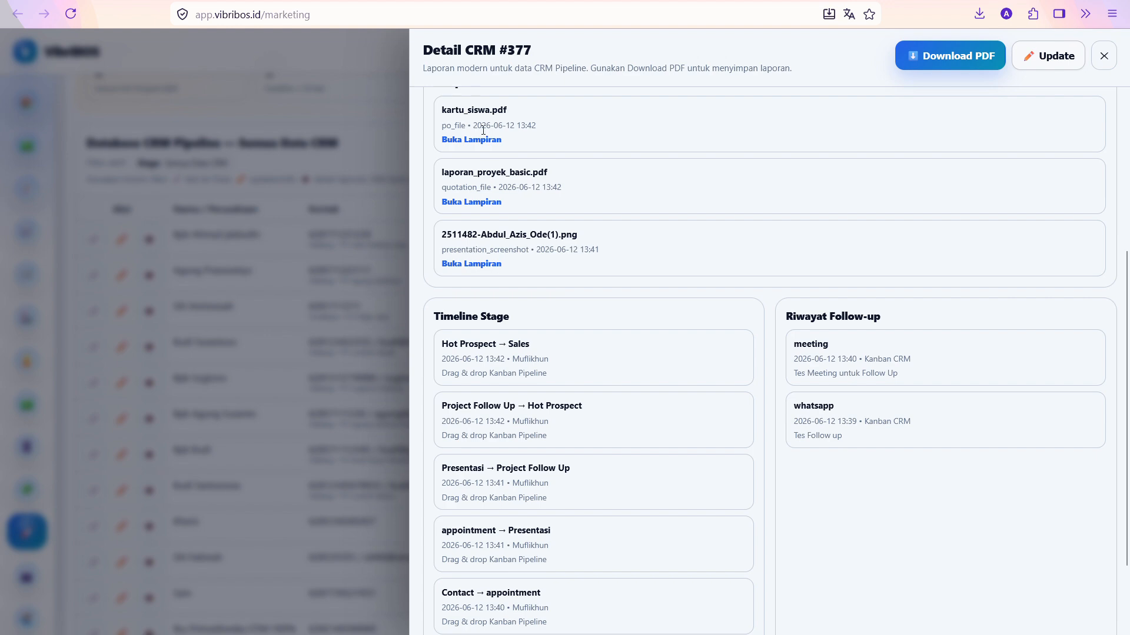
scroll(588, 391, "down", 5)
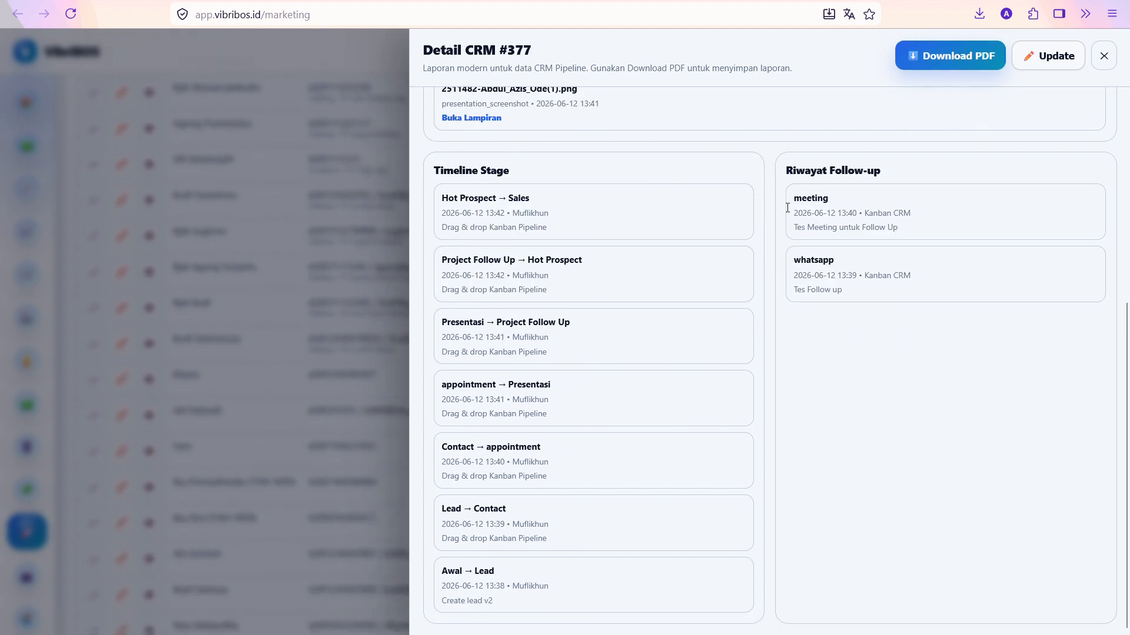
left_click(1046, 56)
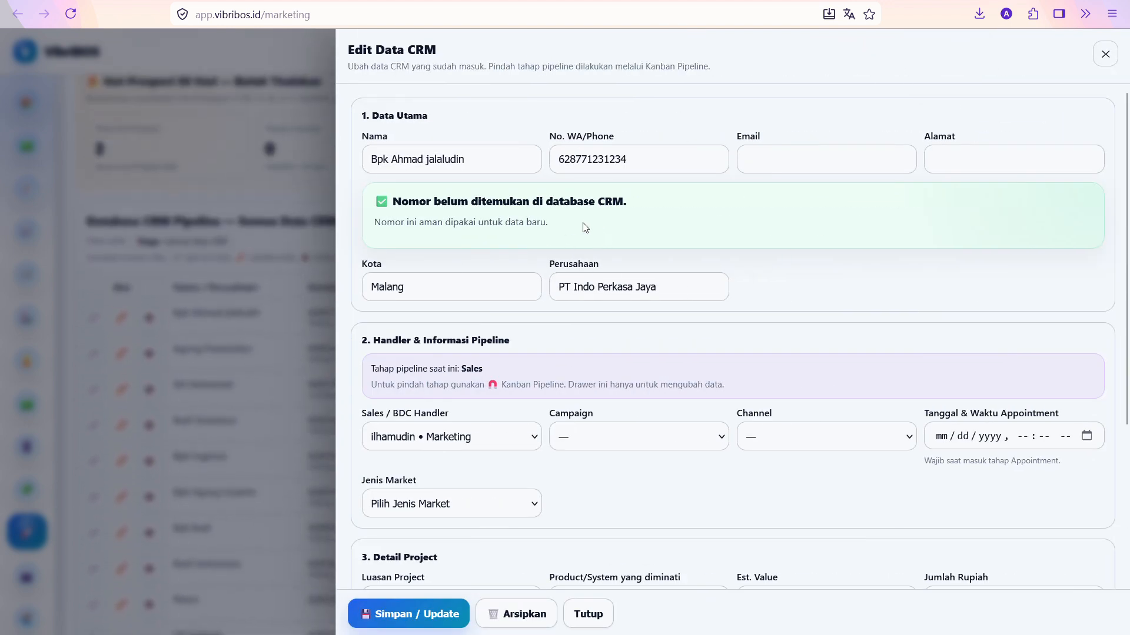
Scroll through the Edit Data CRM form and close it unchanged by clicking the backdrop
scroll(516, 345, "down", 2)
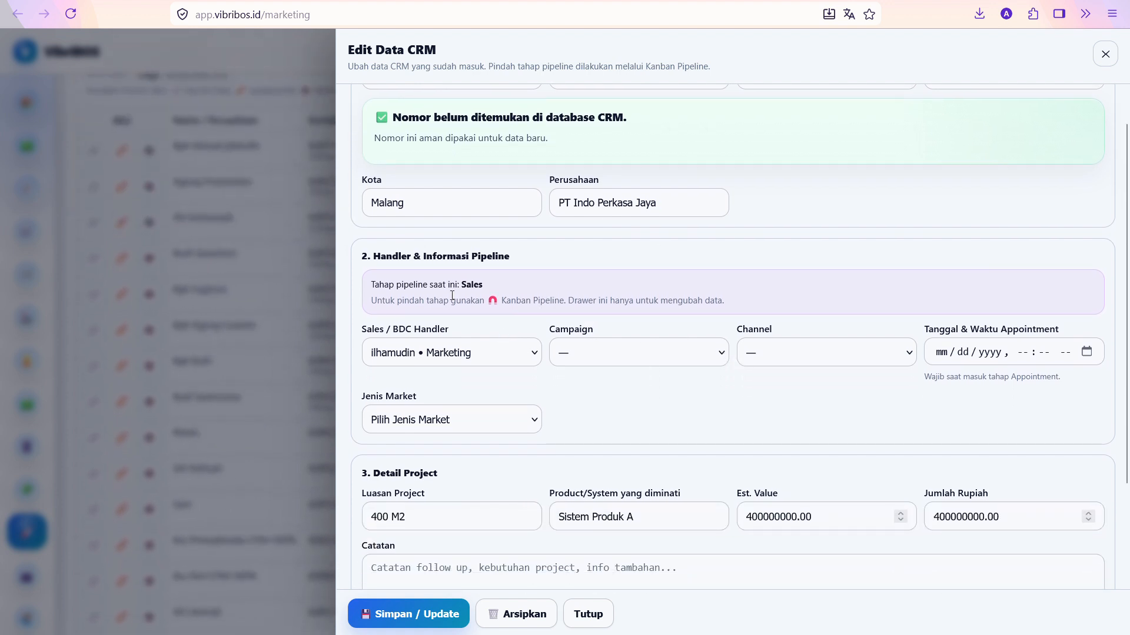
left_click(478, 288)
scroll(517, 343, "down", 4)
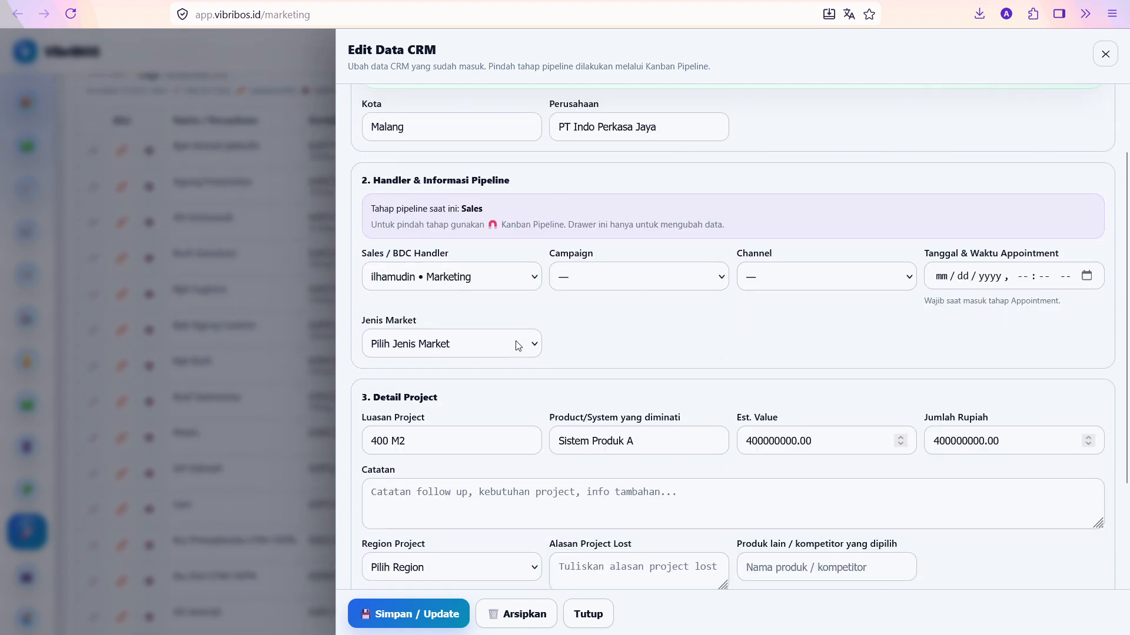
scroll(456, 197, "down", 5)
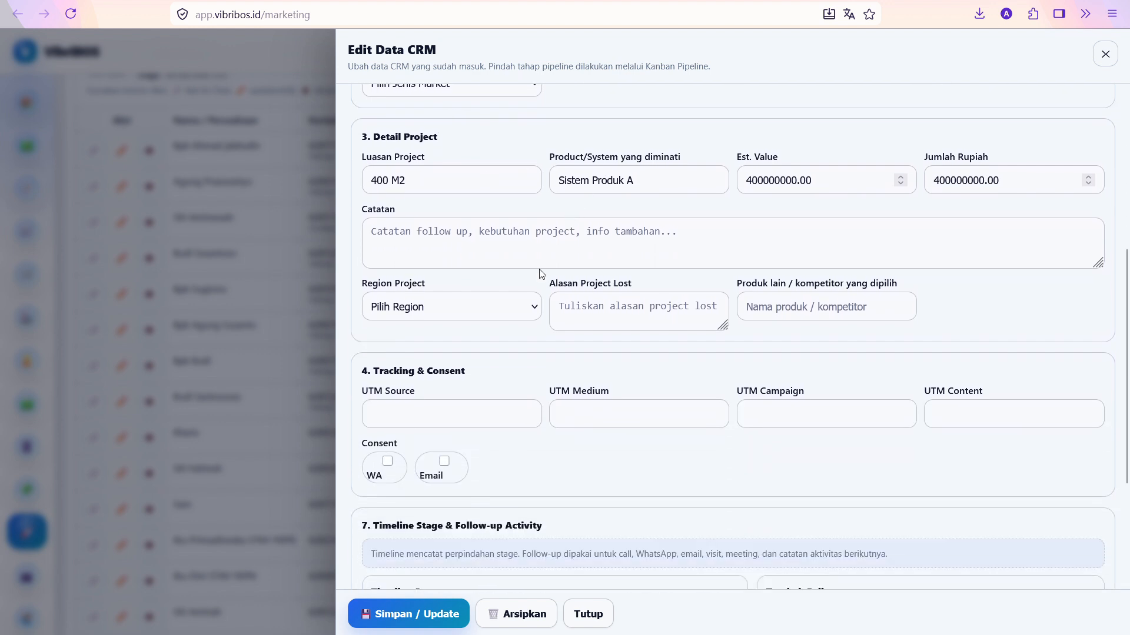
left_click(320, 286)
scroll(353, 304, "up", 12)
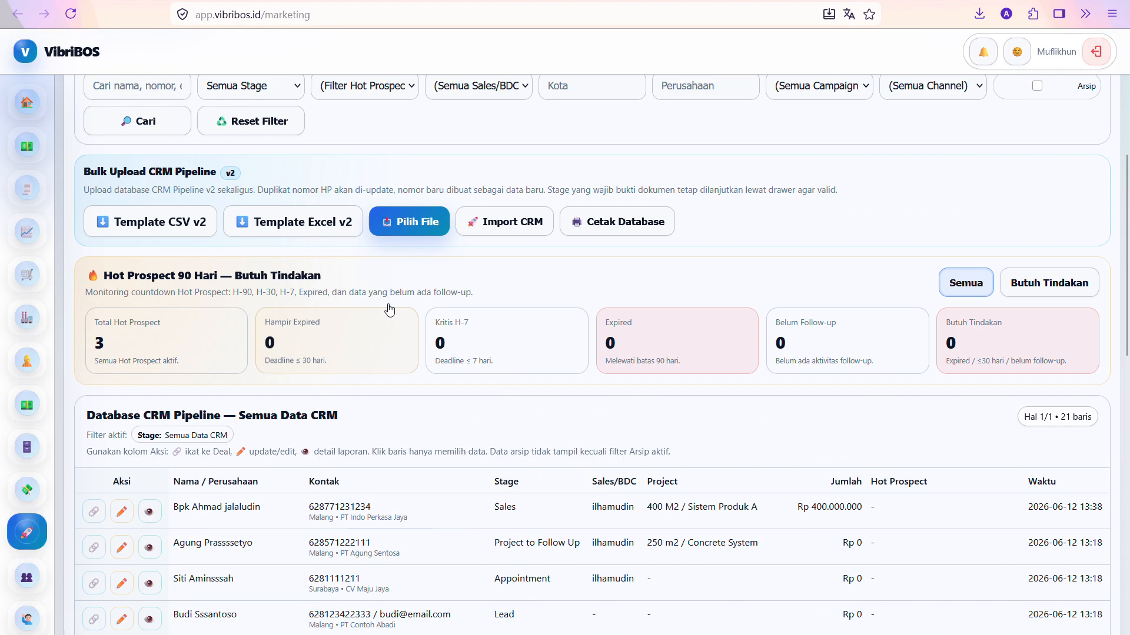